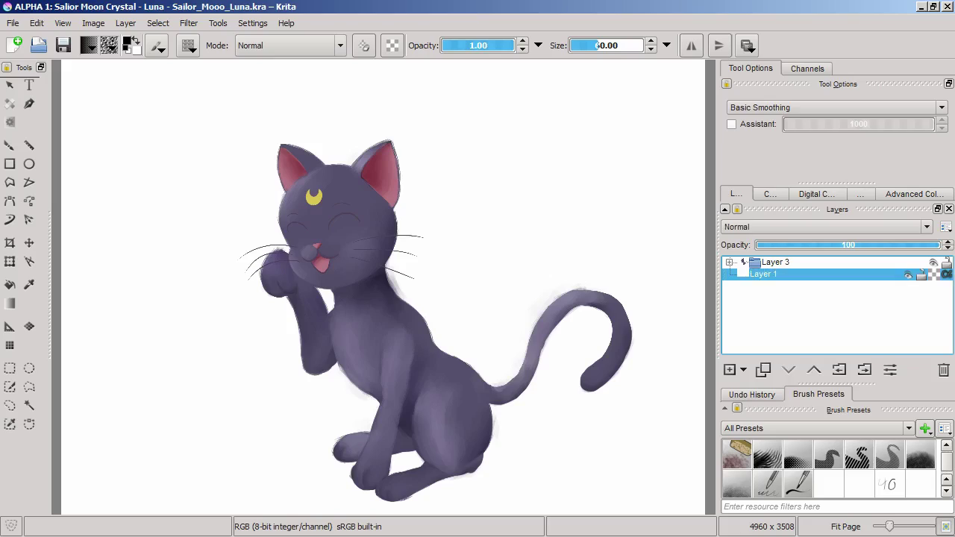
- Add a group layer between the cat group and Layer 1, and show the My Brushes preset collection
{"action": "left_click_drag", "start_coordinate": [837, 384], "coordinate": [837, 354]}
{"action": "left_click_drag", "start_coordinate": [817, 183], "coordinate": [817, 165]}
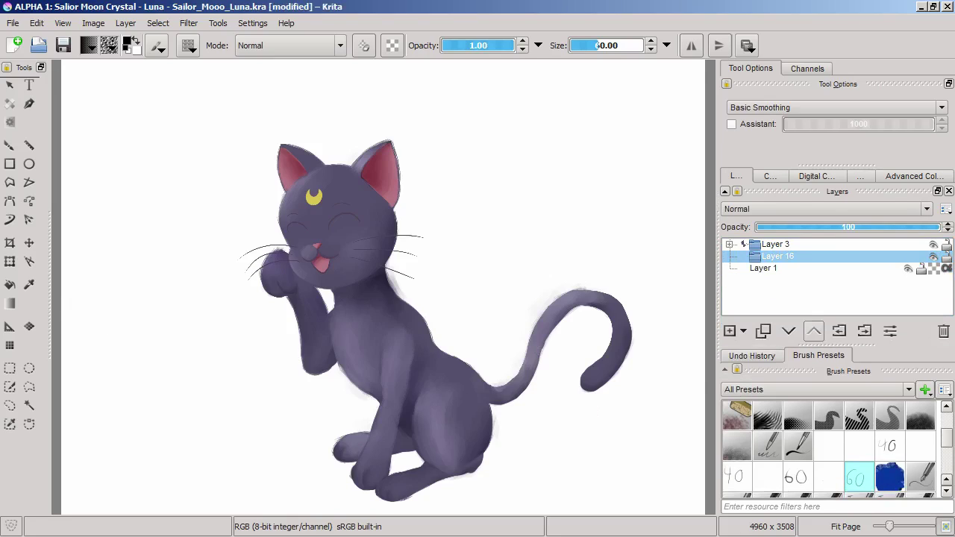
{"action": "left_click_drag", "start_coordinate": [816, 346], "coordinate": [816, 336]}
{"action": "left_click", "coordinate": [816, 380]}
{"action": "left_click", "coordinate": [790, 416]}
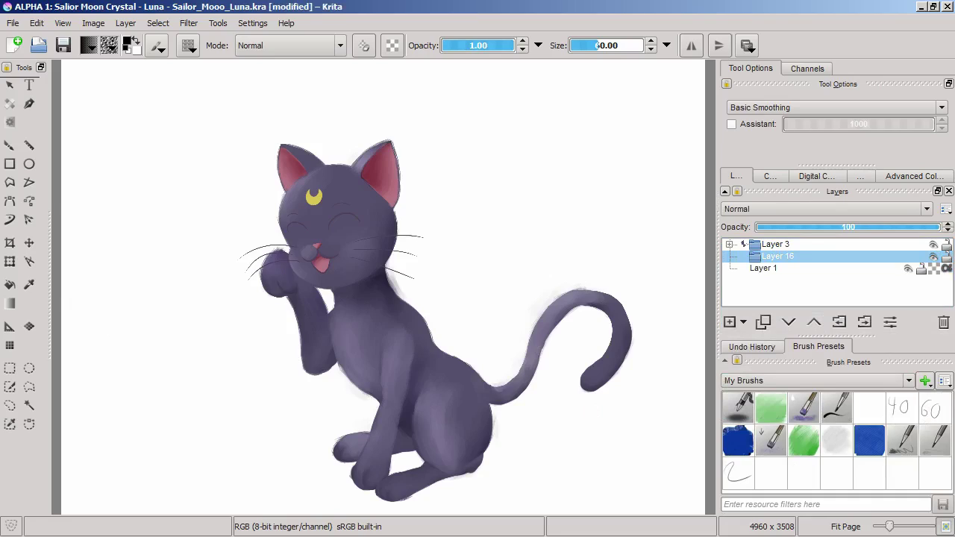
- Start a light horizon line with the Bristles_wet brush on a new layer inside the group, and hide Layer 1
{"action": "left_click", "coordinate": [127, 40]}
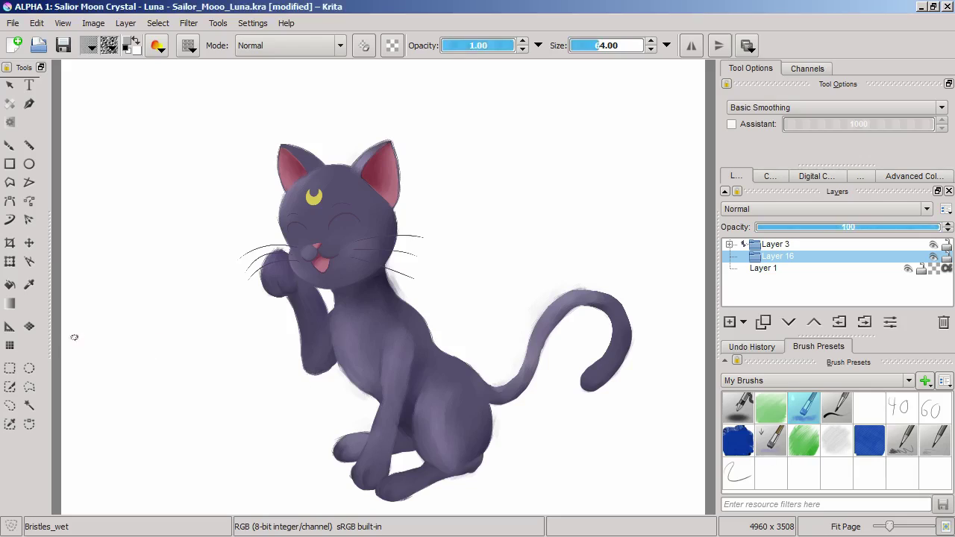
{"action": "key", "text": "Insert"}
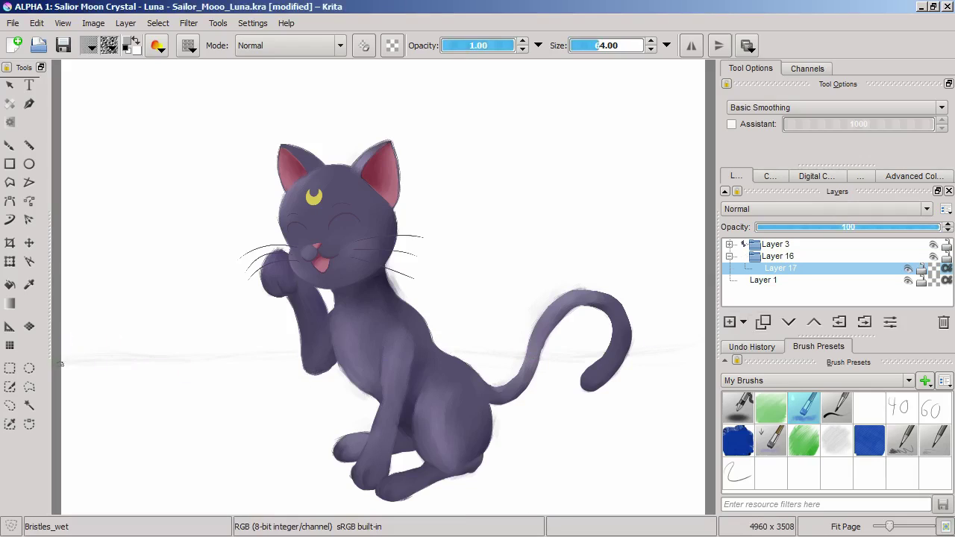
{"action": "scroll", "coordinate": [347, 350], "scroll_direction": "up", "scroll_amount": 5}
{"action": "mouse_move", "coordinate": [356, 288]}
{"action": "left_mouse_down"}
{"action": "mouse_move", "coordinate": [187, 298]}
{"action": "mouse_move", "coordinate": [537, 285]}
{"action": "left_mouse_up"}
{"action": "left_click", "coordinate": [908, 281]}
- Build up the light grey horizon line across the full canvas width behind the cat with bristle strokes
{"action": "left_click_drag", "start_coordinate": [477, 288], "coordinate": [191, 300]}
{"action": "left_click_drag", "start_coordinate": [201, 300], "coordinate": [596, 288]}
{"action": "mouse_move", "coordinate": [352, 293]}
{"action": "left_mouse_down"}
{"action": "mouse_move", "coordinate": [674, 286]}
{"action": "mouse_move", "coordinate": [448, 292]}
{"action": "left_mouse_up"}
{"action": "mouse_move", "coordinate": [324, 299]}
{"action": "left_mouse_down"}
{"action": "mouse_move", "coordinate": [625, 286]}
{"action": "mouse_move", "coordinate": [187, 287]}
{"action": "left_mouse_up"}
{"action": "scroll", "coordinate": [384, 286], "scroll_direction": "down", "scroll_amount": 5}
{"action": "left_click_drag", "start_coordinate": [231, 267], "coordinate": [701, 267]}
{"action": "scroll", "coordinate": [384, 287], "scroll_direction": "up", "scroll_amount": 3}
{"action": "left_click_drag", "start_coordinate": [138, 268], "coordinate": [345, 277]}
{"action": "left_click_drag", "start_coordinate": [372, 282], "coordinate": [671, 289]}
{"action": "left_click_drag", "start_coordinate": [466, 277], "coordinate": [705, 267]}
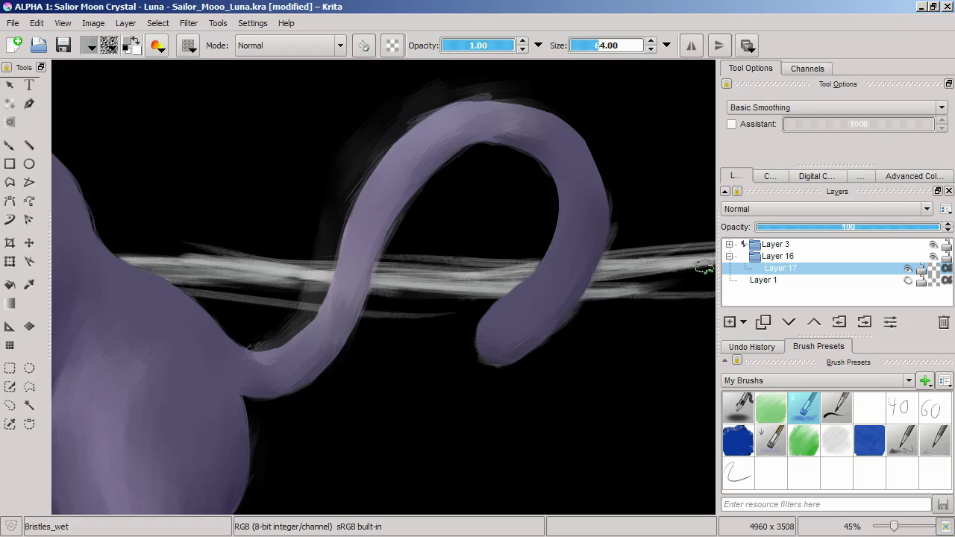
- Add a layer beneath the horizon line layer and choose the Ink_brush_60 preset
{"action": "scroll", "coordinate": [611, 290], "scroll_direction": "down", "scroll_amount": 3}
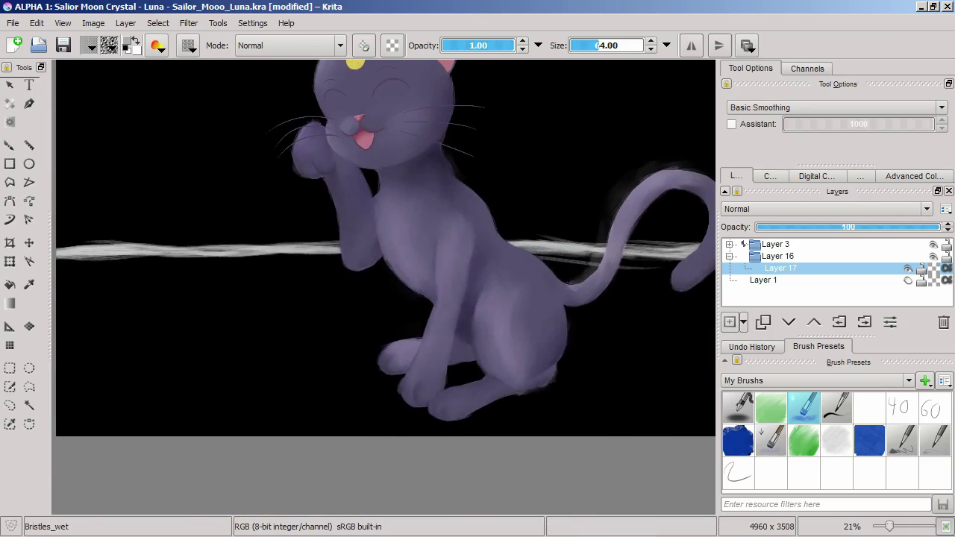
{"action": "left_click", "coordinate": [789, 321]}
{"action": "left_click", "coordinate": [898, 408]}
{"action": "left_click", "coordinate": [935, 408]}
{"action": "left_click_drag", "start_coordinate": [121, 369], "coordinate": [178, 381]}
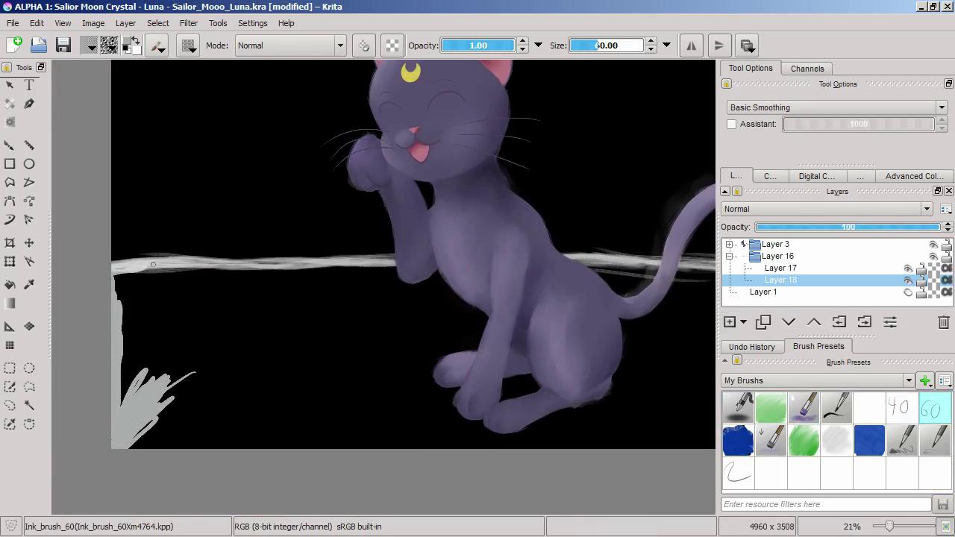
{"action": "key", "text": "ctrl+z"}
{"action": "left_click_drag", "start_coordinate": [308, 411], "coordinate": [380, 423]}
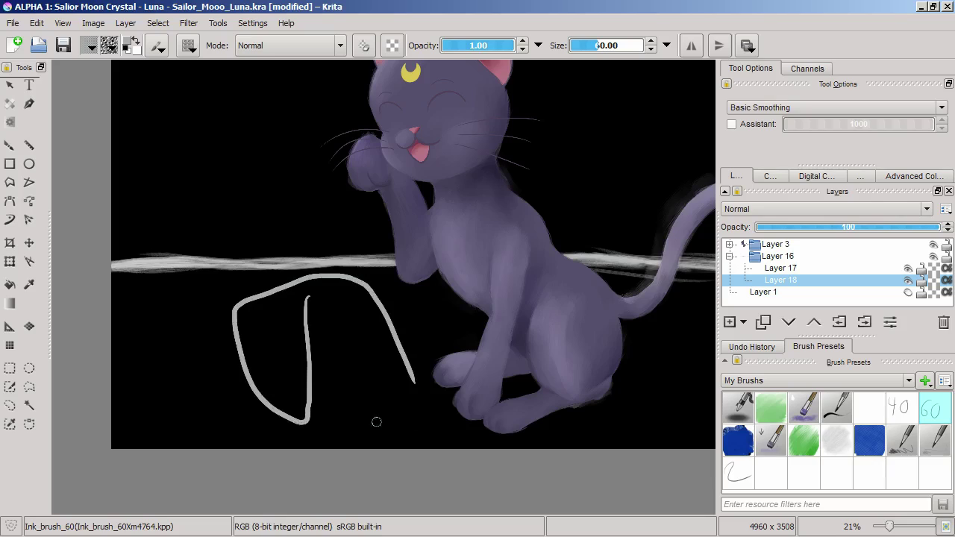
{"action": "key", "text": "ctrl+z"}
- Try to lay flat grey ground strokes under the horizon on Layer 18 and blend them on Layer 17 with Bristles_wet
{"action": "scroll", "coordinate": [207, 249], "scroll_direction": "up", "scroll_amount": 4}
{"action": "left_click_drag", "start_coordinate": [206, 257], "coordinate": [462, 246]}
{"action": "mouse_move", "coordinate": [147, 306]}
{"action": "left_mouse_down"}
{"action": "mouse_move", "coordinate": [396, 281]}
{"action": "mouse_move", "coordinate": [222, 335]}
{"action": "mouse_move", "coordinate": [187, 368]}
{"action": "mouse_move", "coordinate": [687, 298]}
{"action": "mouse_move", "coordinate": [645, 350]}
{"action": "left_mouse_up"}
{"action": "key", "text": "slash"}
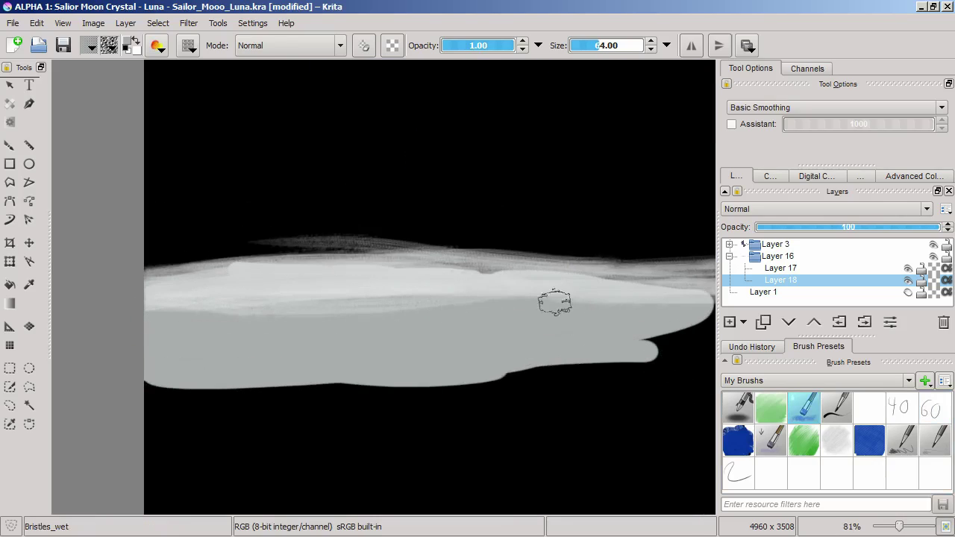
{"action": "key", "text": "Page_Up"}
{"action": "mouse_move", "coordinate": [298, 306]}
{"action": "left_mouse_down"}
{"action": "mouse_move", "coordinate": [511, 305]}
{"action": "mouse_move", "coordinate": [153, 320]}
{"action": "mouse_move", "coordinate": [441, 329]}
{"action": "left_mouse_up"}
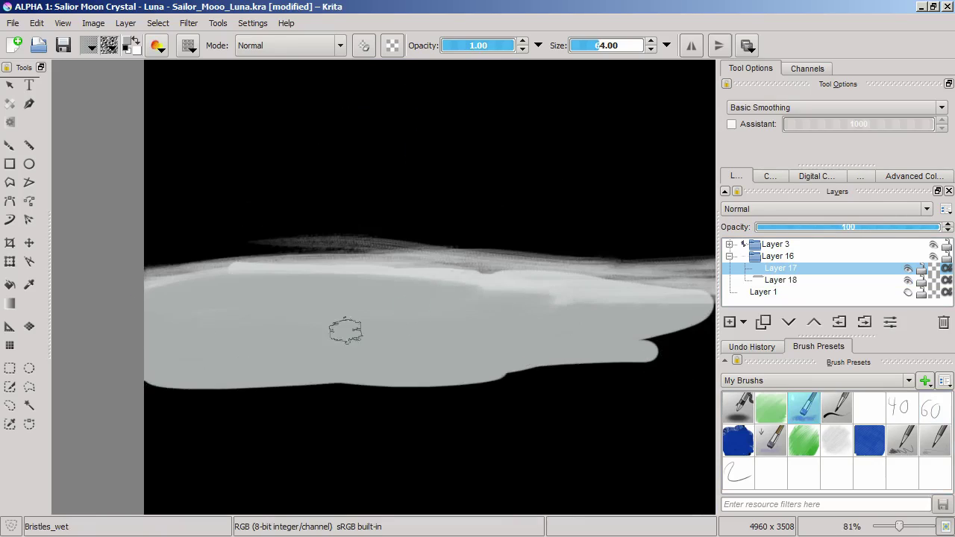
{"action": "mouse_move", "coordinate": [567, 371]}
{"action": "left_mouse_down"}
{"action": "mouse_move", "coordinate": [576, 234]}
{"action": "mouse_move", "coordinate": [560, 264]}
{"action": "mouse_move", "coordinate": [469, 251]}
{"action": "mouse_move", "coordinate": [477, 179]}
{"action": "mouse_move", "coordinate": [672, 168]}
{"action": "mouse_move", "coordinate": [463, 138]}
{"action": "left_mouse_up"}
- Undo the flat ground strokes and their blending below the horizon line
{"action": "key", "text": "ctrl+z"}
{"action": "key", "text": "ctrl+z"}
{"action": "key", "text": "ctrl+z"}
{"action": "key", "text": "ctrl+z"}
{"action": "key", "text": "ctrl+z"}
{"action": "key", "text": "ctrl+z"}
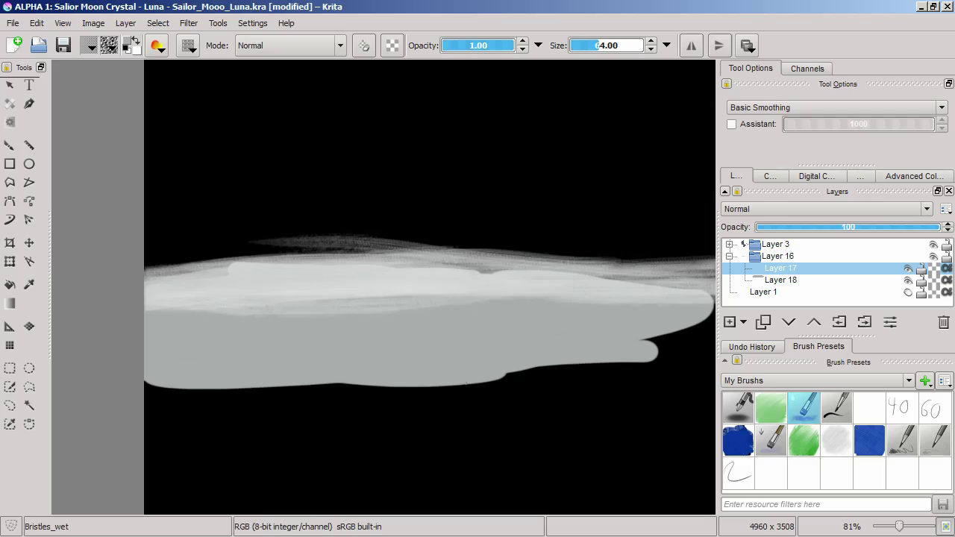
- Paint light grey ground beneath the left end of the horizon on Layer 17 with the Bristles_wet brush
{"action": "scroll", "coordinate": [650, 357], "scroll_direction": "down", "scroll_amount": 4}
{"action": "scroll", "coordinate": [650, 356], "scroll_direction": "up", "scroll_amount": 2}
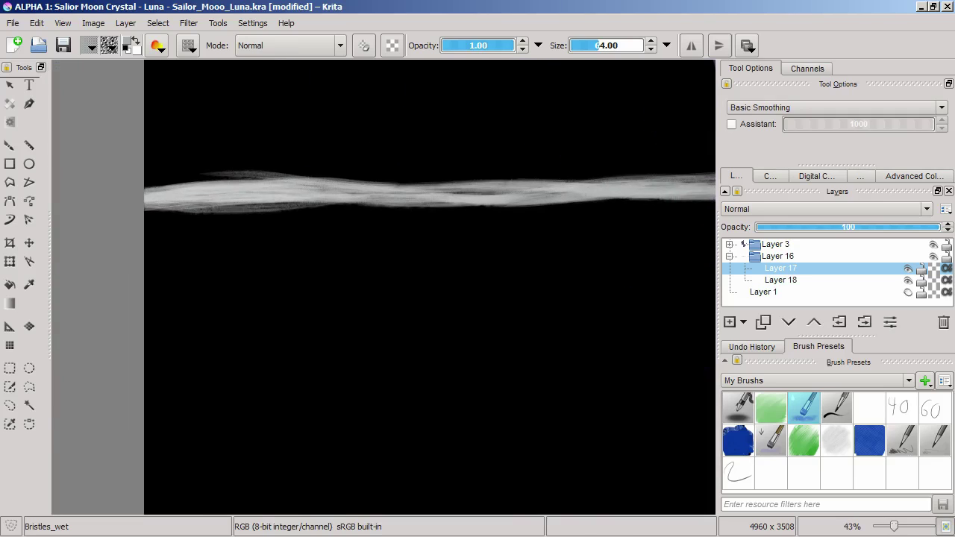
{"action": "scroll", "coordinate": [414, 290], "scroll_direction": "up", "scroll_amount": 1}
{"action": "mouse_move", "coordinate": [246, 258]}
{"action": "left_mouse_down"}
{"action": "mouse_move", "coordinate": [196, 284]}
{"action": "mouse_move", "coordinate": [227, 270]}
{"action": "mouse_move", "coordinate": [178, 360]}
{"action": "mouse_move", "coordinate": [233, 267]}
{"action": "mouse_move", "coordinate": [453, 254]}
{"action": "mouse_move", "coordinate": [180, 352]}
{"action": "mouse_move", "coordinate": [284, 347]}
{"action": "mouse_move", "coordinate": [213, 495]}
{"action": "mouse_move", "coordinate": [160, 429]}
{"action": "mouse_move", "coordinate": [310, 335]}
{"action": "mouse_move", "coordinate": [492, 280]}
{"action": "mouse_move", "coordinate": [703, 246]}
{"action": "mouse_move", "coordinate": [410, 340]}
{"action": "mouse_move", "coordinate": [396, 296]}
{"action": "mouse_move", "coordinate": [290, 427]}
{"action": "mouse_move", "coordinate": [400, 313]}
{"action": "mouse_move", "coordinate": [585, 275]}
{"action": "mouse_move", "coordinate": [514, 325]}
{"action": "mouse_move", "coordinate": [314, 383]}
{"action": "mouse_move", "coordinate": [345, 393]}
{"action": "mouse_move", "coordinate": [394, 368]}
{"action": "mouse_move", "coordinate": [583, 315]}
{"action": "mouse_move", "coordinate": [632, 347]}
{"action": "mouse_move", "coordinate": [602, 341]}
{"action": "left_mouse_up"}
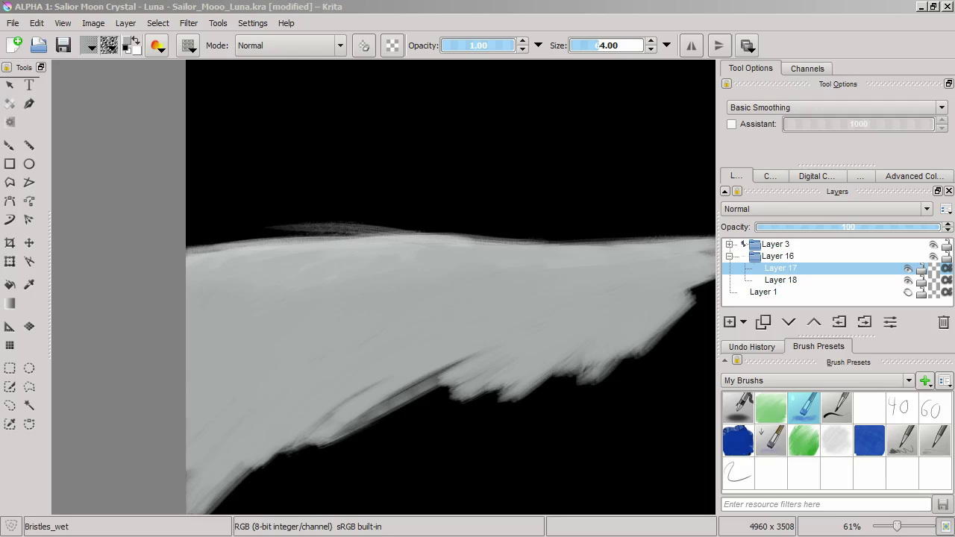
- Extend the grey ground band below the horizon up to the cat's raised foreleg
{"action": "left_click_drag", "start_coordinate": [647, 450], "coordinate": [541, 300]}
{"action": "left_click_drag", "start_coordinate": [541, 300], "coordinate": [595, 301]}
{"action": "mouse_move", "coordinate": [306, 272]}
{"action": "left_mouse_down"}
{"action": "mouse_move", "coordinate": [137, 347]}
{"action": "mouse_move", "coordinate": [206, 296]}
{"action": "mouse_move", "coordinate": [160, 298]}
{"action": "mouse_move", "coordinate": [451, 237]}
{"action": "left_mouse_up"}
{"action": "mouse_move", "coordinate": [648, 180]}
{"action": "left_mouse_down"}
{"action": "mouse_move", "coordinate": [508, 213]}
{"action": "mouse_move", "coordinate": [368, 294]}
{"action": "left_mouse_up"}
{"action": "mouse_move", "coordinate": [370, 295]}
{"action": "left_mouse_down"}
{"action": "mouse_move", "coordinate": [371, 216]}
{"action": "mouse_move", "coordinate": [673, 222]}
{"action": "mouse_move", "coordinate": [308, 254]}
{"action": "mouse_move", "coordinate": [607, 258]}
{"action": "mouse_move", "coordinate": [553, 249]}
{"action": "left_mouse_up"}
{"action": "left_click_drag", "start_coordinate": [698, 263], "coordinate": [341, 261]}
{"action": "mouse_move", "coordinate": [392, 260]}
{"action": "left_mouse_down"}
{"action": "mouse_move", "coordinate": [426, 244]}
{"action": "mouse_move", "coordinate": [470, 269]}
{"action": "left_mouse_up"}
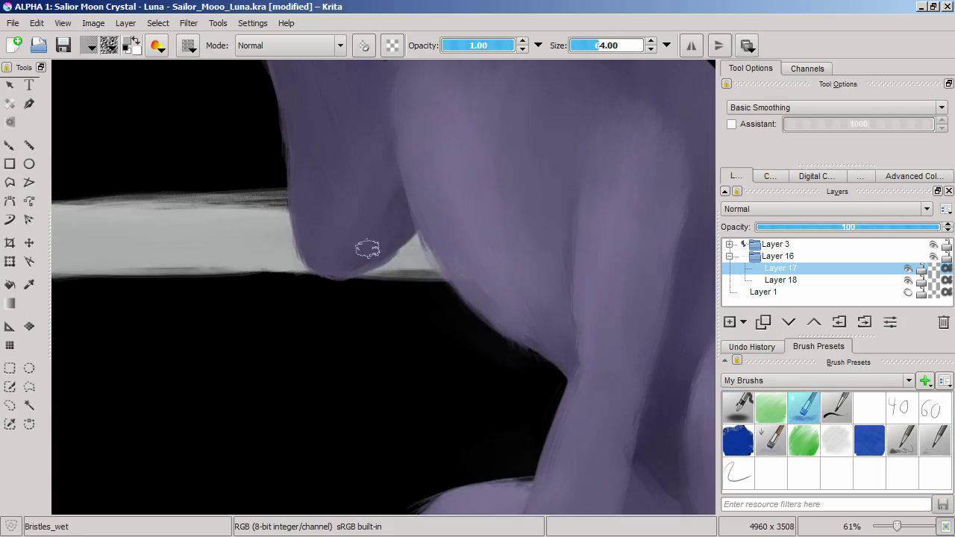
- Continue the grey ground band behind the cat's body and tail to the right edge of the canvas
{"action": "left_click_drag", "start_coordinate": [552, 280], "coordinate": [10, 303]}
{"action": "mouse_move", "coordinate": [232, 216]}
{"action": "left_mouse_down"}
{"action": "mouse_move", "coordinate": [463, 258]}
{"action": "mouse_move", "coordinate": [473, 273]}
{"action": "mouse_move", "coordinate": [465, 299]}
{"action": "mouse_move", "coordinate": [449, 305]}
{"action": "mouse_move", "coordinate": [586, 256]}
{"action": "mouse_move", "coordinate": [473, 241]}
{"action": "mouse_move", "coordinate": [469, 283]}
{"action": "mouse_move", "coordinate": [562, 292]}
{"action": "mouse_move", "coordinate": [522, 330]}
{"action": "mouse_move", "coordinate": [626, 350]}
{"action": "left_mouse_up"}
{"action": "left_click_drag", "start_coordinate": [557, 247], "coordinate": [146, 240]}
{"action": "mouse_move", "coordinate": [422, 242]}
{"action": "left_mouse_down"}
{"action": "mouse_move", "coordinate": [543, 226]}
{"action": "mouse_move", "coordinate": [358, 263]}
{"action": "left_mouse_up"}
{"action": "mouse_move", "coordinate": [370, 251]}
{"action": "left_mouse_down"}
{"action": "mouse_move", "coordinate": [508, 229]}
{"action": "mouse_move", "coordinate": [469, 235]}
{"action": "mouse_move", "coordinate": [517, 242]}
{"action": "mouse_move", "coordinate": [428, 251]}
{"action": "mouse_move", "coordinate": [569, 250]}
{"action": "mouse_move", "coordinate": [381, 277]}
{"action": "mouse_move", "coordinate": [392, 290]}
{"action": "mouse_move", "coordinate": [430, 285]}
{"action": "left_mouse_up"}
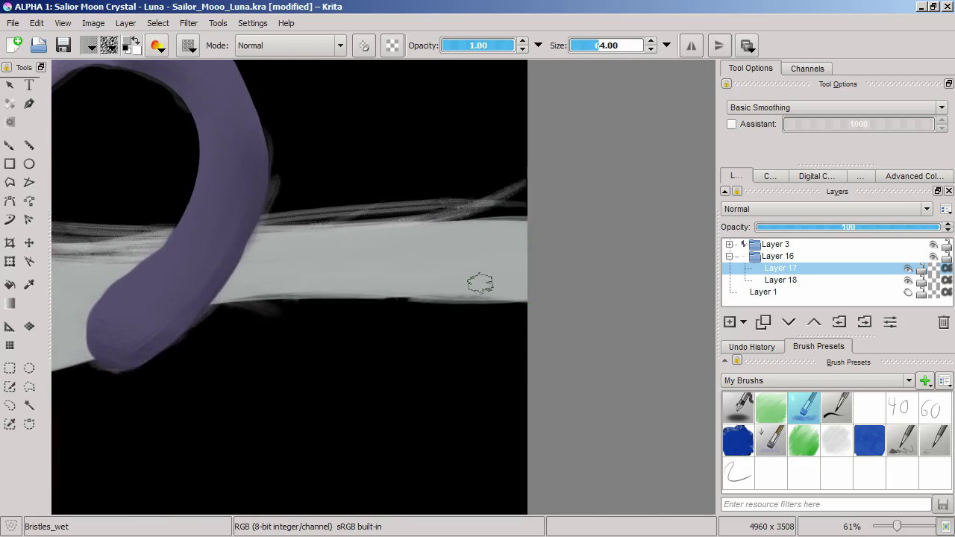
- Fill the ground beneath the tail with flat grey on Layer 18 using the Ink_brush_60 preset
{"action": "left_click", "coordinate": [788, 280]}
{"action": "left_click", "coordinate": [935, 408]}
{"action": "left_click_drag", "start_coordinate": [358, 304], "coordinate": [544, 311]}
{"action": "key", "text": "ctrl+z"}
{"action": "left_click", "coordinate": [908, 269]}
{"action": "left_click", "coordinate": [908, 268]}
{"action": "mouse_move", "coordinate": [379, 303]}
{"action": "left_mouse_down"}
{"action": "mouse_move", "coordinate": [460, 345]}
{"action": "mouse_move", "coordinate": [321, 325]}
{"action": "left_mouse_up"}
{"action": "mouse_move", "coordinate": [343, 308]}
{"action": "left_mouse_down"}
{"action": "mouse_move", "coordinate": [234, 314]}
{"action": "mouse_move", "coordinate": [206, 336]}
{"action": "mouse_move", "coordinate": [60, 379]}
{"action": "left_mouse_up"}
{"action": "mouse_move", "coordinate": [160, 343]}
{"action": "left_mouse_down"}
{"action": "mouse_move", "coordinate": [329, 302]}
{"action": "mouse_move", "coordinate": [489, 305]}
{"action": "left_mouse_up"}
{"action": "left_click_drag", "start_coordinate": [474, 292], "coordinate": [686, 297]}
{"action": "left_click_drag", "start_coordinate": [366, 326], "coordinate": [688, 357]}
- Fill flat grey down the canvas's right edge into the lower right corner with the brush enlarged to 131.61
{"action": "left_click_drag", "start_coordinate": [569, 333], "coordinate": [677, 339]}
{"action": "left_click_drag", "start_coordinate": [516, 358], "coordinate": [347, 348]}
{"action": "left_click_drag", "start_coordinate": [502, 377], "coordinate": [682, 359]}
{"action": "left_click_drag", "start_coordinate": [655, 369], "coordinate": [537, 257]}
{"action": "mouse_move", "coordinate": [537, 258]}
{"action": "left_mouse_down"}
{"action": "mouse_move", "coordinate": [520, 367]}
{"action": "mouse_move", "coordinate": [471, 334]}
{"action": "left_mouse_up"}
{"action": "mouse_move", "coordinate": [508, 246]}
{"action": "left_mouse_down"}
{"action": "mouse_move", "coordinate": [511, 484]}
{"action": "mouse_move", "coordinate": [529, 315]}
{"action": "left_mouse_up"}
{"action": "left_click_drag", "start_coordinate": [529, 317], "coordinate": [533, 457]}
{"action": "mouse_move", "coordinate": [482, 300]}
{"action": "left_mouse_down"}
{"action": "mouse_move", "coordinate": [488, 468]}
{"action": "mouse_move", "coordinate": [426, 447]}
{"action": "left_mouse_up"}
{"action": "left_click_drag", "start_coordinate": [464, 418], "coordinate": [373, 319]}
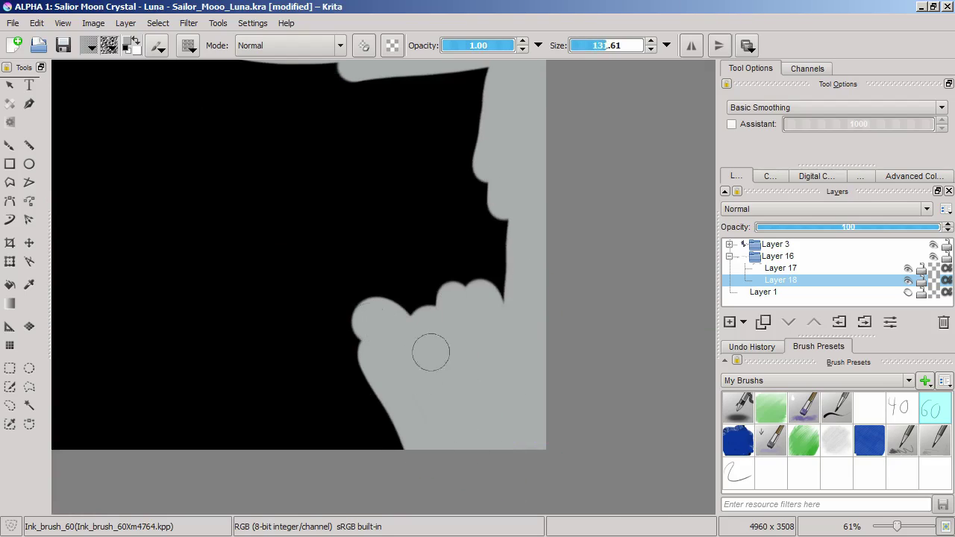
- Widen the grey fill in the lower right of the canvas and line the cat's haunch and hind foot with grey
{"action": "left_click_drag", "start_coordinate": [448, 299], "coordinate": [468, 125]}
{"action": "mouse_move", "coordinate": [456, 87]}
{"action": "left_mouse_down"}
{"action": "mouse_move", "coordinate": [375, 358]}
{"action": "mouse_move", "coordinate": [149, 452]}
{"action": "mouse_move", "coordinate": [371, 388]}
{"action": "mouse_move", "coordinate": [296, 378]}
{"action": "left_mouse_up"}
{"action": "scroll", "coordinate": [296, 378], "scroll_direction": "down", "scroll_amount": 2}
{"action": "left_click_drag", "start_coordinate": [109, 312], "coordinate": [435, 146]}
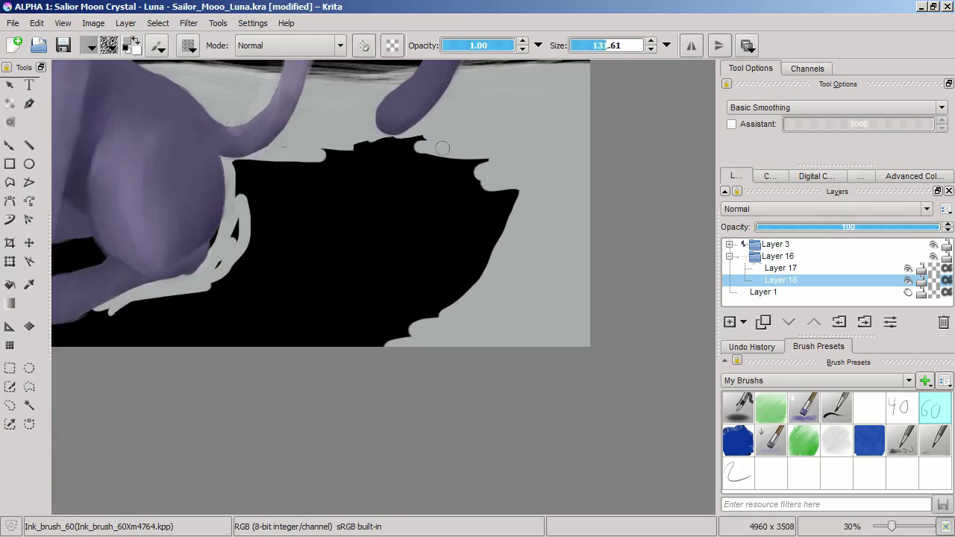
- Fill the remaining gap between the cat's haunch and the right-hand ground, and carry the grey below the hind foot
{"action": "mouse_move", "coordinate": [296, 163]}
{"action": "left_mouse_down"}
{"action": "mouse_move", "coordinate": [394, 168]}
{"action": "mouse_move", "coordinate": [218, 269]}
{"action": "left_mouse_up"}
{"action": "mouse_move", "coordinate": [425, 164]}
{"action": "left_mouse_down"}
{"action": "mouse_move", "coordinate": [514, 187]}
{"action": "mouse_move", "coordinate": [262, 211]}
{"action": "mouse_move", "coordinate": [514, 207]}
{"action": "left_mouse_up"}
{"action": "mouse_move", "coordinate": [410, 229]}
{"action": "left_mouse_down"}
{"action": "mouse_move", "coordinate": [283, 224]}
{"action": "mouse_move", "coordinate": [518, 228]}
{"action": "mouse_move", "coordinate": [390, 241]}
{"action": "mouse_move", "coordinate": [89, 317]}
{"action": "mouse_move", "coordinate": [182, 316]}
{"action": "mouse_move", "coordinate": [403, 229]}
{"action": "mouse_move", "coordinate": [348, 273]}
{"action": "mouse_move", "coordinate": [224, 328]}
{"action": "mouse_move", "coordinate": [449, 264]}
{"action": "mouse_move", "coordinate": [452, 284]}
{"action": "mouse_move", "coordinate": [383, 311]}
{"action": "mouse_move", "coordinate": [223, 348]}
{"action": "left_mouse_up"}
{"action": "left_click_drag", "start_coordinate": [194, 314], "coordinate": [529, 293]}
{"action": "left_click_drag", "start_coordinate": [403, 319], "coordinate": [331, 285]}
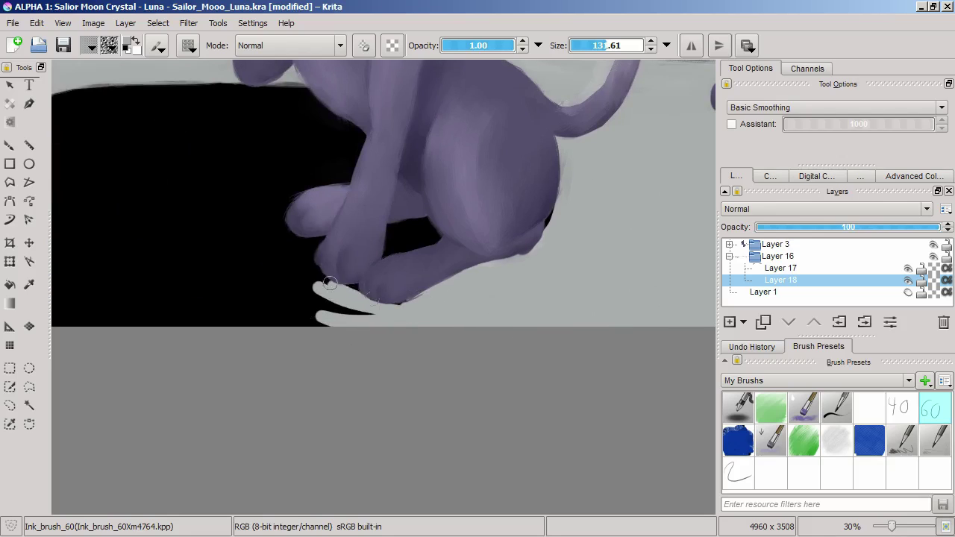
- Hide the cat group and fill the ground area under the cat's body and legs with flat grey
{"action": "mouse_move", "coordinate": [291, 236]}
{"action": "left_mouse_down"}
{"action": "mouse_move", "coordinate": [298, 308]}
{"action": "mouse_move", "coordinate": [192, 313]}
{"action": "mouse_move", "coordinate": [258, 262]}
{"action": "mouse_move", "coordinate": [287, 209]}
{"action": "mouse_move", "coordinate": [340, 160]}
{"action": "mouse_move", "coordinate": [344, 112]}
{"action": "left_mouse_up"}
{"action": "left_click_drag", "start_coordinate": [239, 86], "coordinate": [220, 281]}
{"action": "left_click", "coordinate": [933, 245]}
{"action": "mouse_move", "coordinate": [235, 224]}
{"action": "left_mouse_down"}
{"action": "mouse_move", "coordinate": [408, 214]}
{"action": "mouse_move", "coordinate": [326, 231]}
{"action": "mouse_move", "coordinate": [530, 243]}
{"action": "mouse_move", "coordinate": [570, 262]}
{"action": "left_mouse_up"}
{"action": "mouse_move", "coordinate": [505, 276]}
{"action": "left_mouse_down"}
{"action": "mouse_move", "coordinate": [330, 284]}
{"action": "mouse_move", "coordinate": [473, 296]}
{"action": "left_mouse_up"}
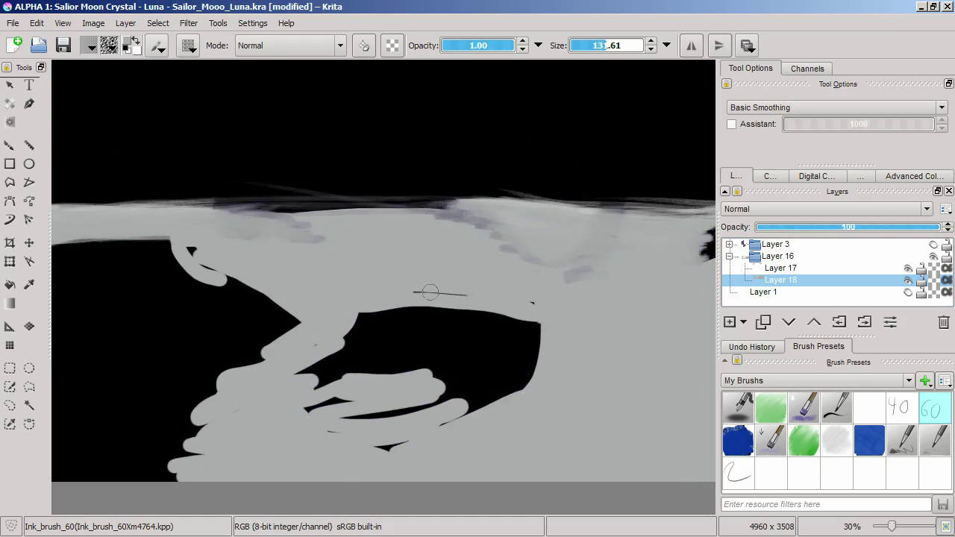
{"action": "mouse_move", "coordinate": [309, 353]}
{"action": "left_mouse_down"}
{"action": "mouse_move", "coordinate": [297, 393]}
{"action": "mouse_move", "coordinate": [472, 300]}
{"action": "mouse_move", "coordinate": [328, 402]}
{"action": "mouse_move", "coordinate": [478, 357]}
{"action": "mouse_move", "coordinate": [443, 417]}
{"action": "mouse_move", "coordinate": [448, 338]}
{"action": "left_mouse_up"}
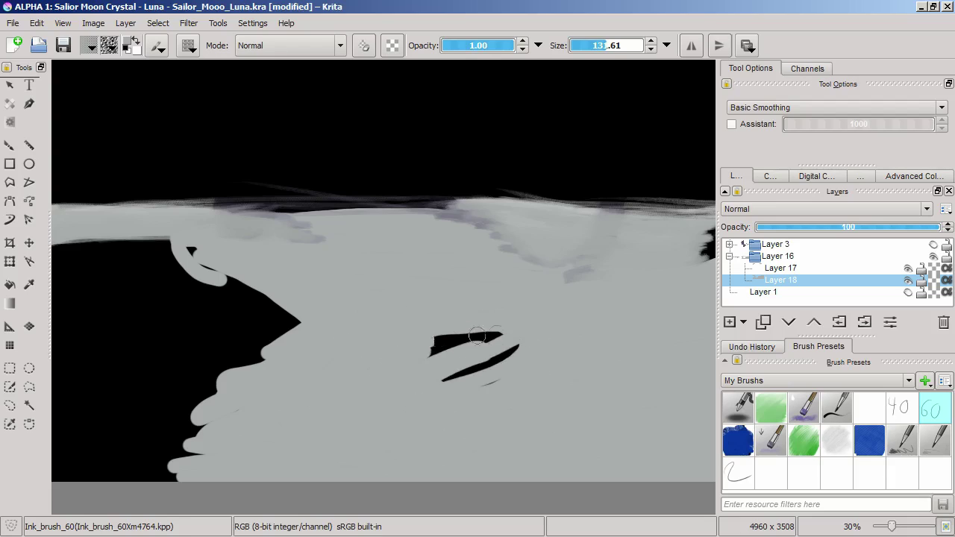
- Cover the leftover black slivers in the ground where the cat sits
{"action": "left_click_drag", "start_coordinate": [508, 376], "coordinate": [482, 385]}
{"action": "left_click_drag", "start_coordinate": [509, 376], "coordinate": [257, 421]}
{"action": "left_click_drag", "start_coordinate": [477, 299], "coordinate": [430, 288]}
{"action": "left_click_drag", "start_coordinate": [258, 297], "coordinate": [589, 273]}
- Push the flat grey fill from the cat's area into the black gap in the left foreground
{"action": "left_click_drag", "start_coordinate": [283, 423], "coordinate": [336, 377]}
{"action": "left_click_drag", "start_coordinate": [374, 344], "coordinate": [259, 444]}
{"action": "mouse_move", "coordinate": [282, 450]}
{"action": "left_mouse_down"}
{"action": "mouse_move", "coordinate": [251, 483]}
{"action": "mouse_move", "coordinate": [114, 487]}
{"action": "left_mouse_up"}
{"action": "left_click_drag", "start_coordinate": [187, 470], "coordinate": [340, 362]}
{"action": "mouse_move", "coordinate": [298, 382]}
{"action": "left_mouse_down"}
{"action": "mouse_move", "coordinate": [198, 388]}
{"action": "mouse_move", "coordinate": [461, 290]}
{"action": "mouse_move", "coordinate": [403, 343]}
{"action": "mouse_move", "coordinate": [424, 162]}
{"action": "mouse_move", "coordinate": [361, 169]}
{"action": "mouse_move", "coordinate": [436, 194]}
{"action": "left_mouse_up"}
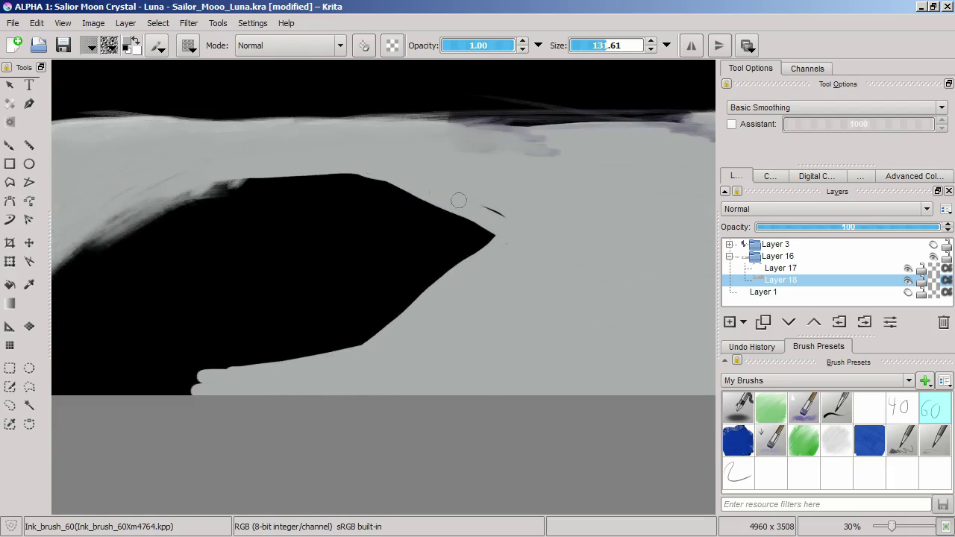
{"action": "left_click_drag", "start_coordinate": [440, 290], "coordinate": [402, 196]}
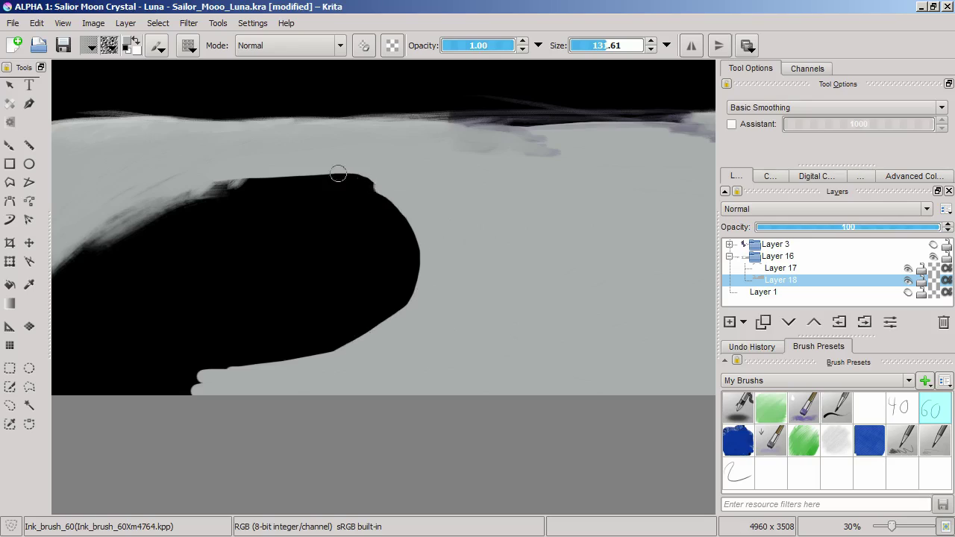
- Fill grey along the canvas's left and bottom edges to enclose the black gap in the left foreground
{"action": "left_click_drag", "start_coordinate": [346, 174], "coordinate": [148, 207]}
{"action": "left_click_drag", "start_coordinate": [97, 201], "coordinate": [249, 189]}
{"action": "left_click_drag", "start_coordinate": [196, 267], "coordinate": [208, 242]}
{"action": "mouse_move", "coordinate": [274, 217]}
{"action": "left_mouse_down"}
{"action": "mouse_move", "coordinate": [569, 207]}
{"action": "mouse_move", "coordinate": [195, 343]}
{"action": "mouse_move", "coordinate": [201, 376]}
{"action": "mouse_move", "coordinate": [379, 185]}
{"action": "mouse_move", "coordinate": [567, 283]}
{"action": "mouse_move", "coordinate": [508, 197]}
{"action": "mouse_move", "coordinate": [236, 310]}
{"action": "left_mouse_up"}
{"action": "mouse_move", "coordinate": [325, 379]}
{"action": "left_mouse_down"}
{"action": "mouse_move", "coordinate": [246, 380]}
{"action": "mouse_move", "coordinate": [396, 201]}
{"action": "left_mouse_up"}
{"action": "left_click_drag", "start_coordinate": [309, 222], "coordinate": [295, 355]}
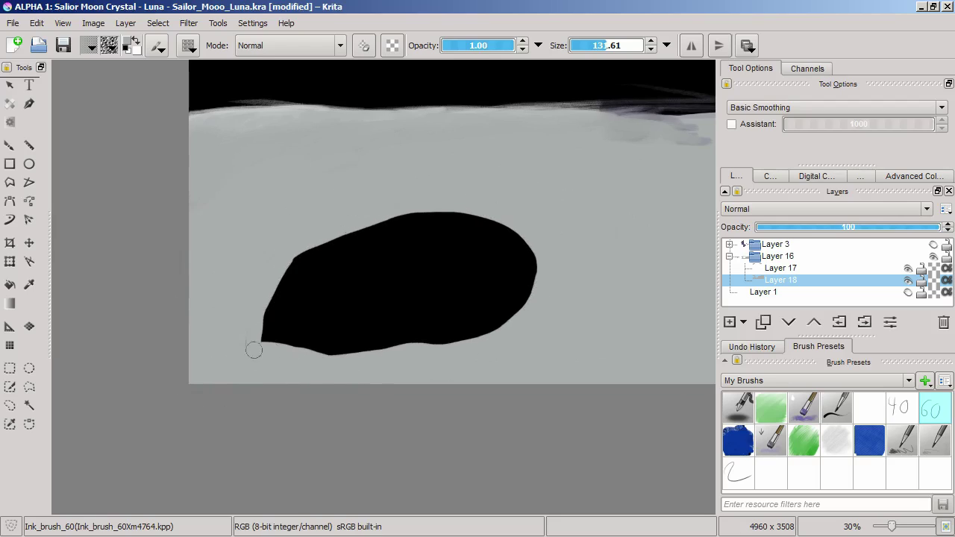
- Fill the last black hole in the left foreground with grey and show the cat group again
{"action": "mouse_move", "coordinate": [239, 338]}
{"action": "left_mouse_down"}
{"action": "mouse_move", "coordinate": [373, 224]}
{"action": "mouse_move", "coordinate": [432, 214]}
{"action": "left_mouse_up"}
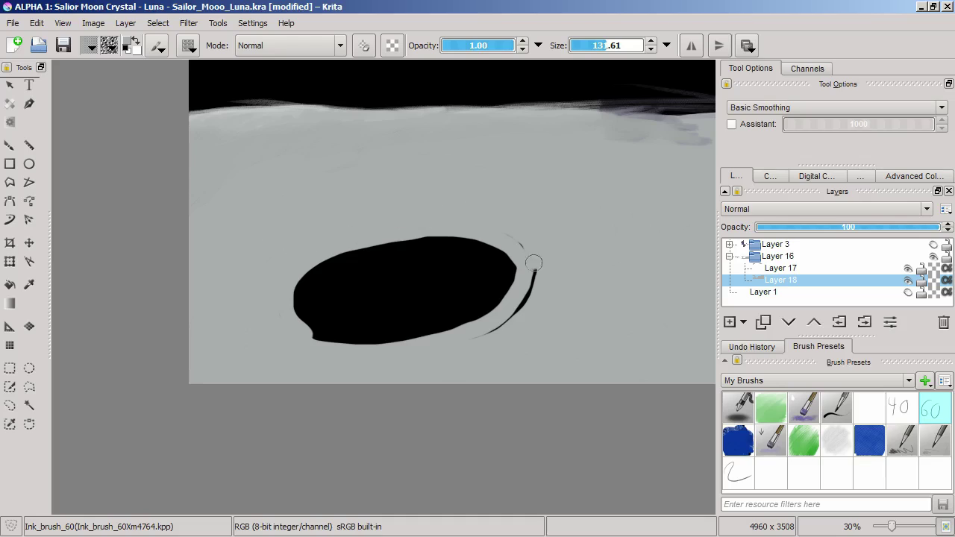
{"action": "mouse_move", "coordinate": [486, 245]}
{"action": "left_mouse_down"}
{"action": "mouse_move", "coordinate": [291, 321]}
{"action": "mouse_move", "coordinate": [486, 284]}
{"action": "left_mouse_up"}
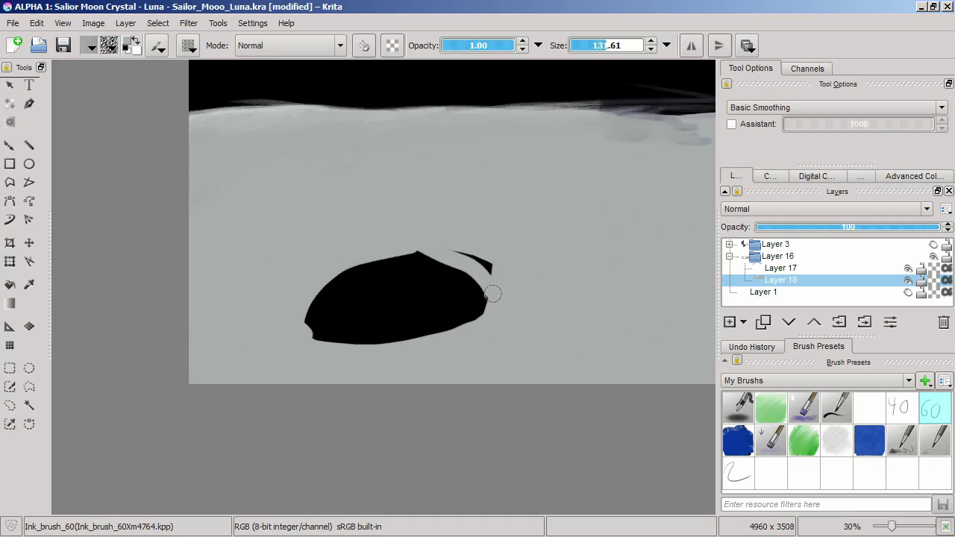
{"action": "mouse_move", "coordinate": [439, 328]}
{"action": "left_mouse_down"}
{"action": "mouse_move", "coordinate": [400, 247]}
{"action": "mouse_move", "coordinate": [332, 318]}
{"action": "left_mouse_up"}
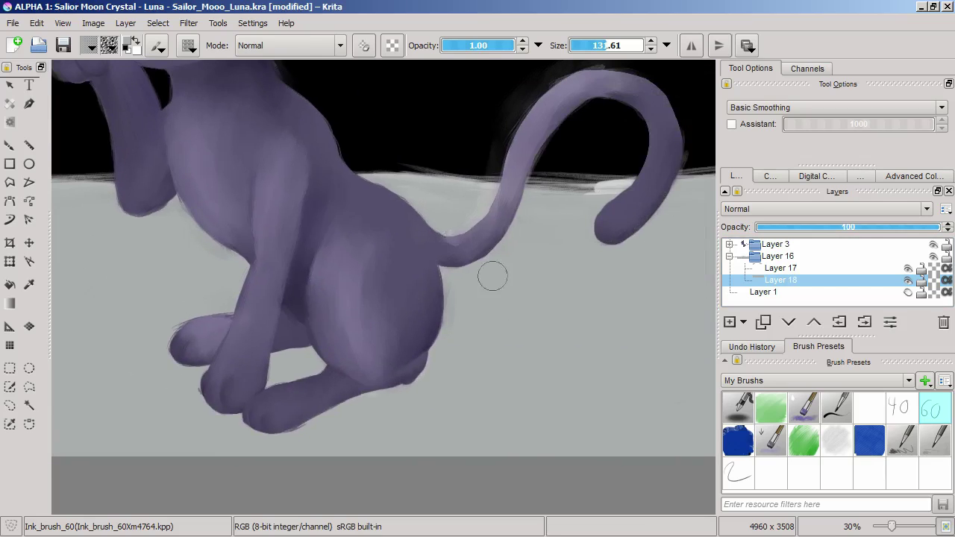
- Touch up the ground on Layer 17 with the Bristles_wet brush
{"action": "left_click", "coordinate": [778, 256]}
{"action": "left_click", "coordinate": [780, 268]}
{"action": "left_click", "coordinate": [803, 408]}
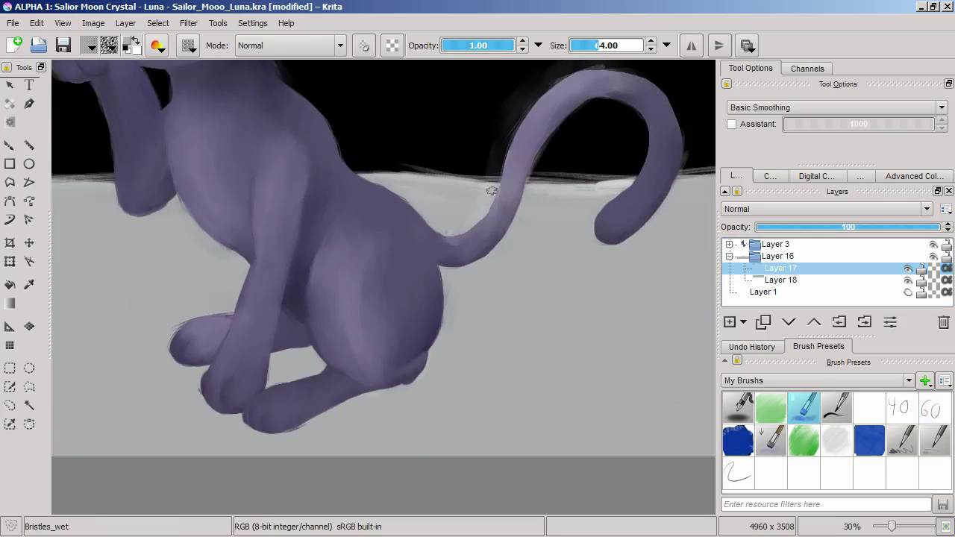
{"action": "left_click_drag", "start_coordinate": [359, 269], "coordinate": [458, 318]}
- Add a layer above Layer 17 in Multiply mode and paint a shadow in the gap between the cat's legs
{"action": "scroll", "coordinate": [458, 317], "scroll_direction": "down", "scroll_amount": 3}
{"action": "left_click", "coordinate": [730, 322]}
{"action": "left_click", "coordinate": [775, 209]}
{"action": "left_click", "coordinate": [746, 326]}
{"action": "scroll", "coordinate": [353, 395], "scroll_direction": "up", "scroll_amount": 4}
{"action": "mouse_move", "coordinate": [490, 268]}
{"action": "left_mouse_down"}
{"action": "mouse_move", "coordinate": [450, 267]}
{"action": "mouse_move", "coordinate": [439, 289]}
{"action": "mouse_move", "coordinate": [435, 278]}
{"action": "left_mouse_up"}
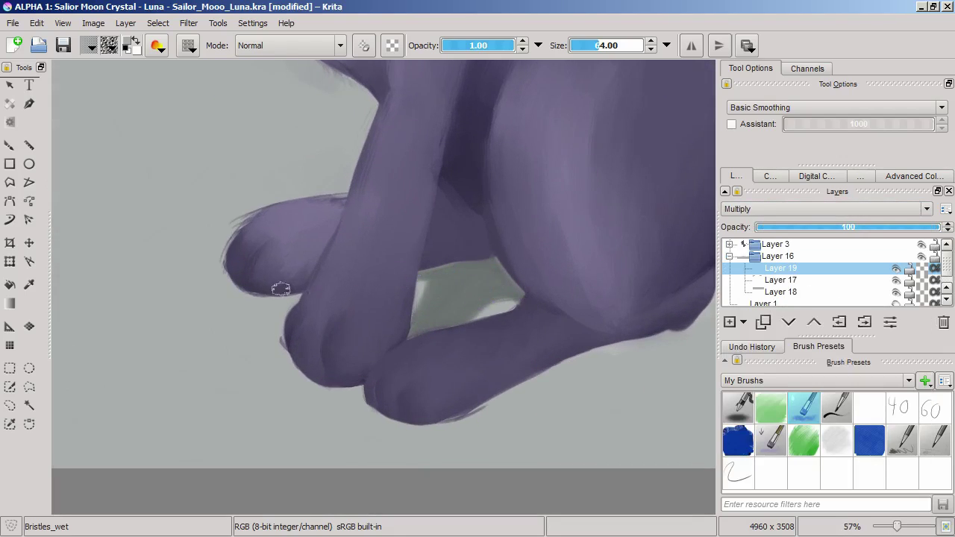
- Paint contact shadows beneath the front paw and along the underside of the near hind foot
{"action": "left_click_drag", "start_coordinate": [362, 393], "coordinate": [266, 379]}
{"action": "left_click_drag", "start_coordinate": [360, 407], "coordinate": [576, 325]}
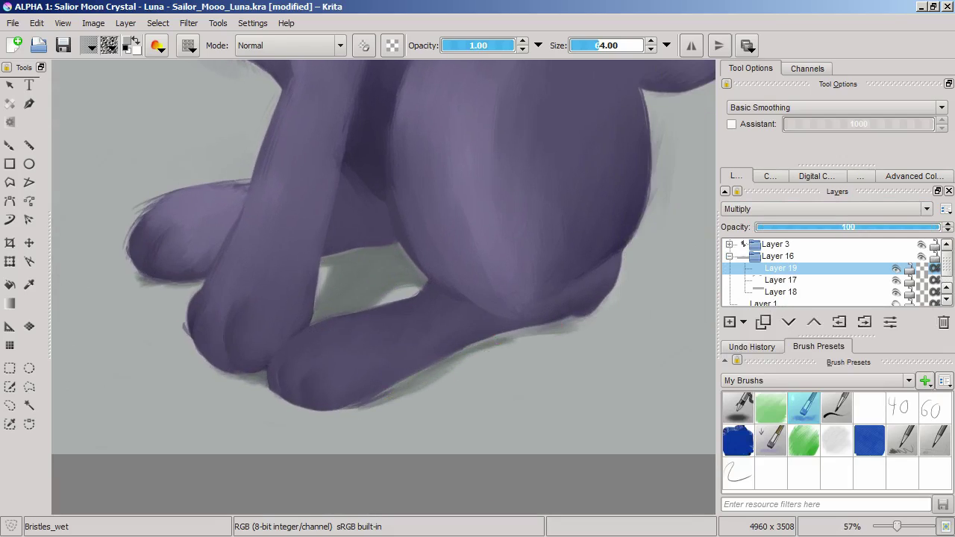
{"action": "left_click_drag", "start_coordinate": [446, 370], "coordinate": [489, 362]}
{"action": "mouse_move", "coordinate": [558, 329]}
{"action": "left_mouse_down"}
{"action": "mouse_move", "coordinate": [640, 301]}
{"action": "mouse_move", "coordinate": [461, 316]}
{"action": "left_mouse_up"}
- Build up the cast shadow on the ground behind the cat's haunch
{"action": "left_click_drag", "start_coordinate": [388, 363], "coordinate": [513, 324]}
{"action": "left_click_drag", "start_coordinate": [445, 346], "coordinate": [537, 308]}
{"action": "left_click_drag", "start_coordinate": [473, 246], "coordinate": [567, 304]}
{"action": "left_click_drag", "start_coordinate": [510, 259], "coordinate": [451, 363]}
{"action": "mouse_move", "coordinate": [406, 363]}
{"action": "left_mouse_down"}
{"action": "mouse_move", "coordinate": [549, 301]}
{"action": "mouse_move", "coordinate": [448, 336]}
{"action": "mouse_move", "coordinate": [584, 270]}
{"action": "left_mouse_up"}
{"action": "left_click_drag", "start_coordinate": [363, 337], "coordinate": [449, 351]}
- Add short spiky shadow strokes on the ground around the toes of the near hind foot
{"action": "left_click_drag", "start_coordinate": [418, 379], "coordinate": [316, 431]}
{"action": "left_click_drag", "start_coordinate": [313, 427], "coordinate": [467, 393]}
{"action": "left_click_drag", "start_coordinate": [360, 419], "coordinate": [330, 440]}
{"action": "left_click_drag", "start_coordinate": [391, 428], "coordinate": [385, 446]}
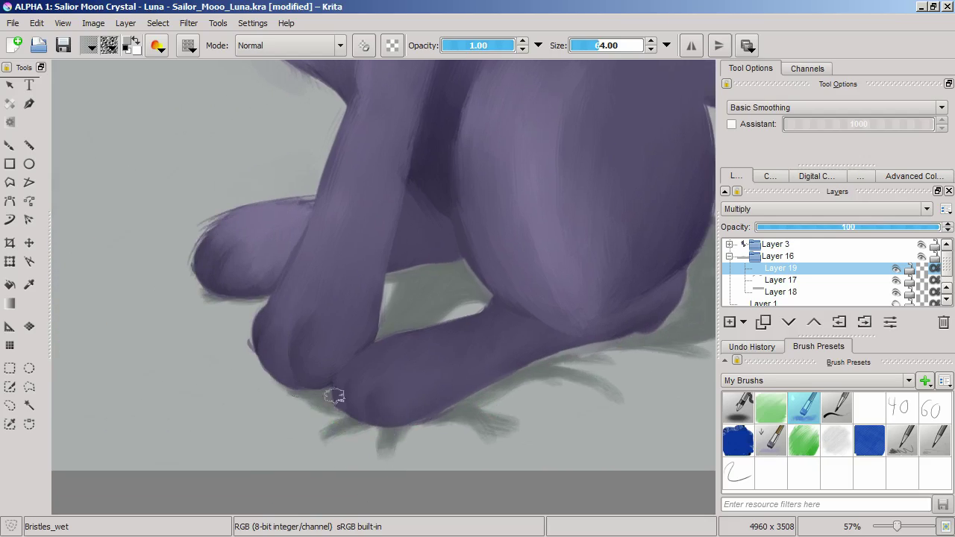
- Darken the shadow between the legs and add spiky shadow strokes around the far hind paw
{"action": "left_click_drag", "start_coordinate": [388, 290], "coordinate": [456, 314]}
{"action": "left_click_drag", "start_coordinate": [313, 328], "coordinate": [212, 329]}
{"action": "left_click_drag", "start_coordinate": [269, 308], "coordinate": [206, 286]}
{"action": "left_click_drag", "start_coordinate": [288, 320], "coordinate": [195, 332]}
{"action": "left_click_drag", "start_coordinate": [258, 329], "coordinate": [232, 345]}
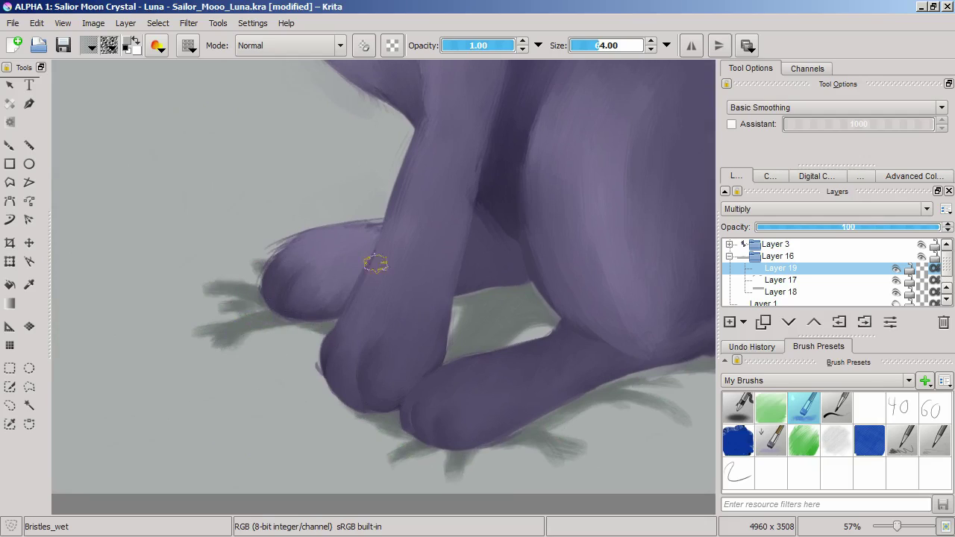
{"action": "left_click_drag", "start_coordinate": [405, 328], "coordinate": [257, 305]}
{"action": "left_click_drag", "start_coordinate": [384, 317], "coordinate": [390, 302]}
- Paint the curved cast shadow of the tail on the ground, joined to the haunch shadow
{"action": "mouse_move", "coordinate": [602, 254]}
{"action": "left_mouse_down"}
{"action": "mouse_move", "coordinate": [238, 364]}
{"action": "mouse_move", "coordinate": [223, 379]}
{"action": "left_mouse_up"}
{"action": "mouse_move", "coordinate": [371, 325]}
{"action": "left_mouse_down"}
{"action": "mouse_move", "coordinate": [460, 239]}
{"action": "mouse_move", "coordinate": [619, 245]}
{"action": "left_mouse_up"}
{"action": "mouse_move", "coordinate": [458, 288]}
{"action": "left_mouse_down"}
{"action": "mouse_move", "coordinate": [336, 288]}
{"action": "mouse_move", "coordinate": [466, 399]}
{"action": "mouse_move", "coordinate": [579, 348]}
{"action": "mouse_move", "coordinate": [597, 317]}
{"action": "left_mouse_up"}
{"action": "mouse_move", "coordinate": [249, 332]}
{"action": "left_mouse_down"}
{"action": "mouse_move", "coordinate": [440, 263]}
{"action": "mouse_move", "coordinate": [549, 382]}
{"action": "left_mouse_up"}
{"action": "left_click_drag", "start_coordinate": [355, 241], "coordinate": [470, 237]}
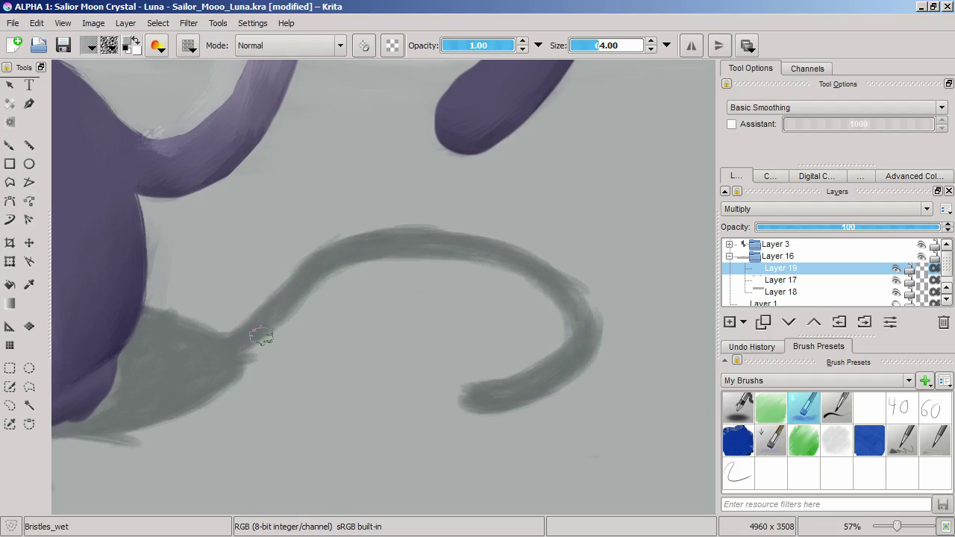
- Paint a tapered shadow stroke rising from the haunch above the tail's shadow
{"action": "left_click_drag", "start_coordinate": [170, 302], "coordinate": [345, 216]}
{"action": "left_click_drag", "start_coordinate": [198, 277], "coordinate": [298, 228]}
{"action": "left_click_drag", "start_coordinate": [139, 311], "coordinate": [328, 220]}
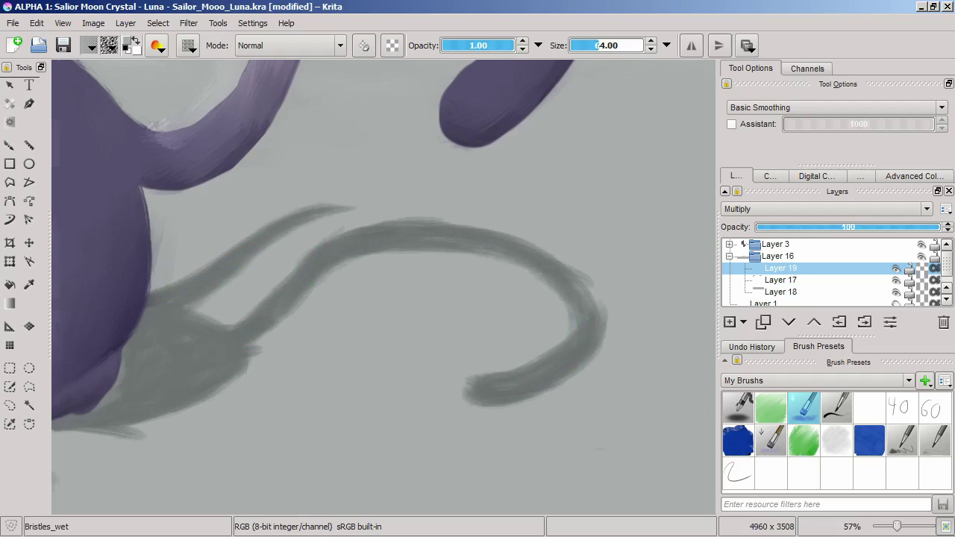
- Add long thin tapered shadow strokes on the ground beside the cat's feet and switch to the Ink_brush_60 preset
{"action": "left_click_drag", "start_coordinate": [246, 358], "coordinate": [417, 293]}
{"action": "left_click_drag", "start_coordinate": [293, 369], "coordinate": [431, 393]}
{"action": "left_click_drag", "start_coordinate": [297, 377], "coordinate": [431, 410]}
{"action": "scroll", "coordinate": [527, 298], "scroll_direction": "down", "scroll_amount": 5}
{"action": "scroll", "coordinate": [321, 314], "scroll_direction": "up", "scroll_amount": 4}
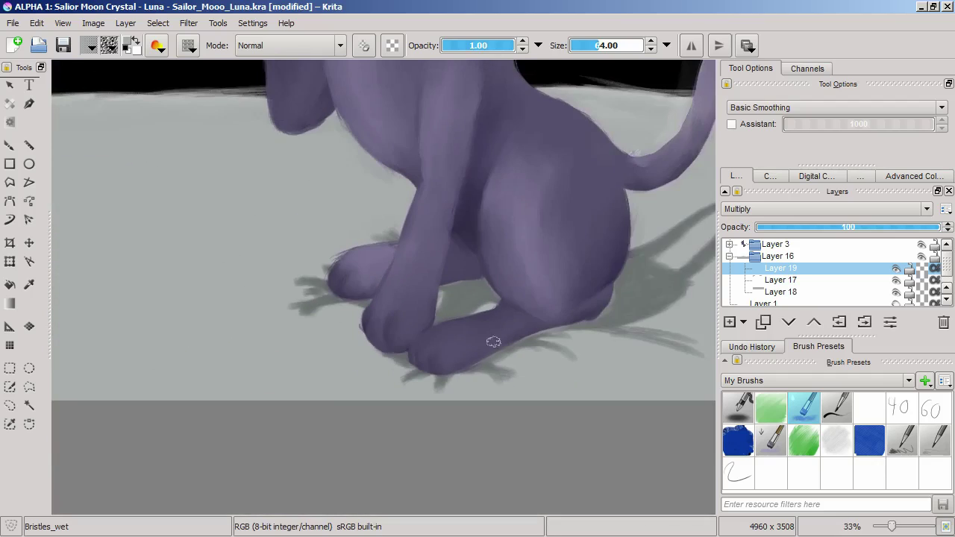
{"action": "key", "text": "slash"}
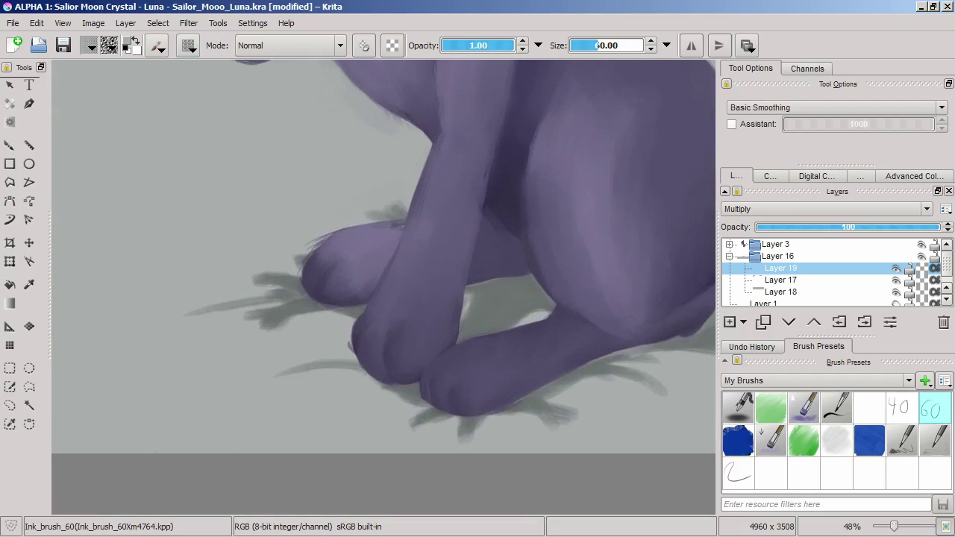
- Switch to the Bristles_wet preset with erasing off and paint more tapered shadow strokes on the ground around the cat's paws
{"action": "key", "text": "slash"}
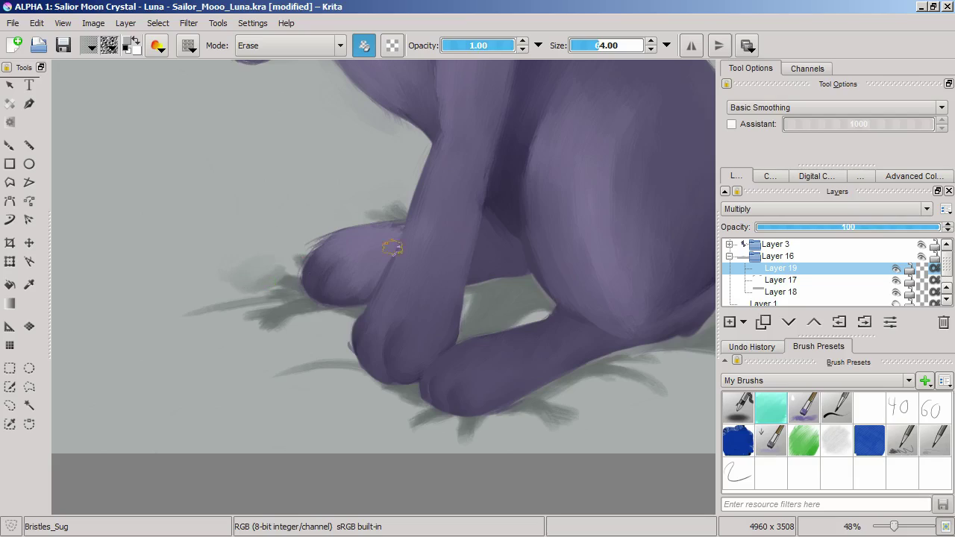
{"action": "key", "text": "period"}
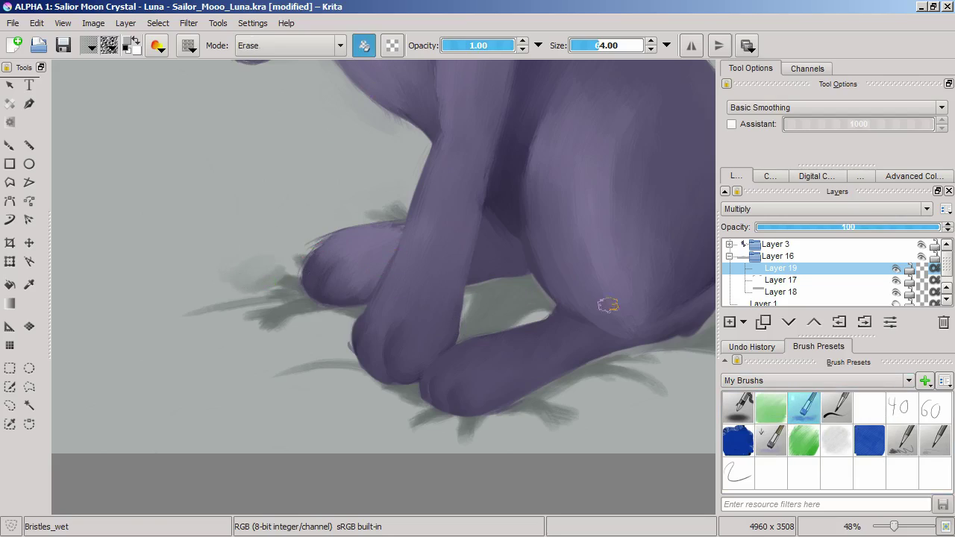
{"action": "key", "text": "slash"}
{"action": "key", "text": "slash"}
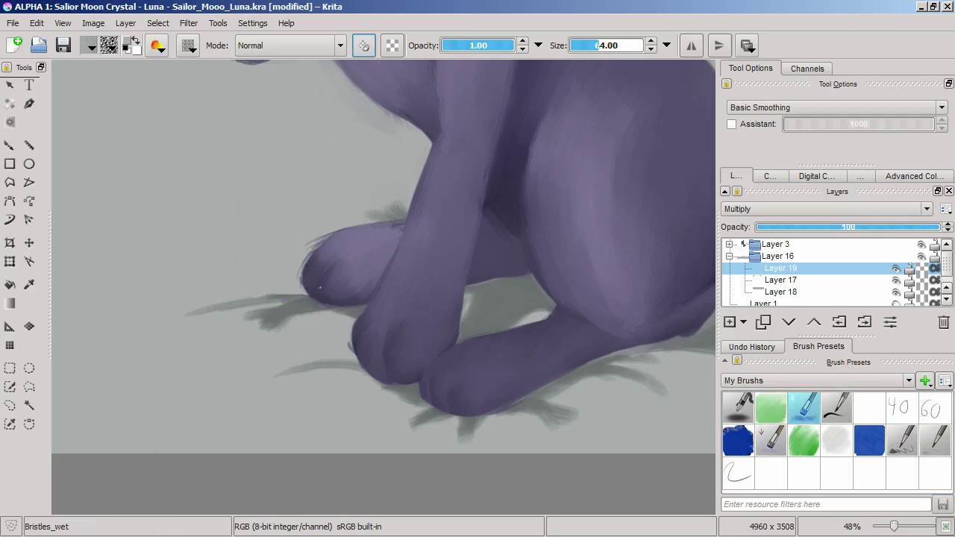
{"action": "left_click_drag", "start_coordinate": [298, 277], "coordinate": [258, 287]}
{"action": "left_click_drag", "start_coordinate": [341, 232], "coordinate": [245, 223]}
{"action": "mouse_move", "coordinate": [177, 325]}
{"action": "left_mouse_down"}
{"action": "mouse_move", "coordinate": [133, 270]}
{"action": "mouse_move", "coordinate": [197, 266]}
{"action": "left_mouse_up"}
{"action": "left_click_drag", "start_coordinate": [371, 287], "coordinate": [237, 294]}
{"action": "mouse_move", "coordinate": [434, 336]}
{"action": "left_mouse_down"}
{"action": "mouse_move", "coordinate": [291, 320]}
{"action": "mouse_move", "coordinate": [236, 327]}
{"action": "left_mouse_up"}
{"action": "mouse_move", "coordinate": [385, 254]}
{"action": "left_mouse_down"}
{"action": "mouse_move", "coordinate": [312, 388]}
{"action": "mouse_move", "coordinate": [320, 360]}
{"action": "left_mouse_up"}
- Add tapered shadow strokes beneath the haunch and touch up the haunch's cast shadow near the base of the tail shadow
{"action": "left_click_drag", "start_coordinate": [500, 368], "coordinate": [493, 262]}
{"action": "mouse_move", "coordinate": [257, 203]}
{"action": "left_mouse_down"}
{"action": "mouse_move", "coordinate": [416, 326]}
{"action": "mouse_move", "coordinate": [383, 366]}
{"action": "mouse_move", "coordinate": [224, 407]}
{"action": "left_mouse_up"}
{"action": "mouse_move", "coordinate": [247, 217]}
{"action": "left_mouse_down"}
{"action": "mouse_move", "coordinate": [448, 298]}
{"action": "mouse_move", "coordinate": [363, 277]}
{"action": "mouse_move", "coordinate": [390, 345]}
{"action": "mouse_move", "coordinate": [252, 368]}
{"action": "left_mouse_up"}
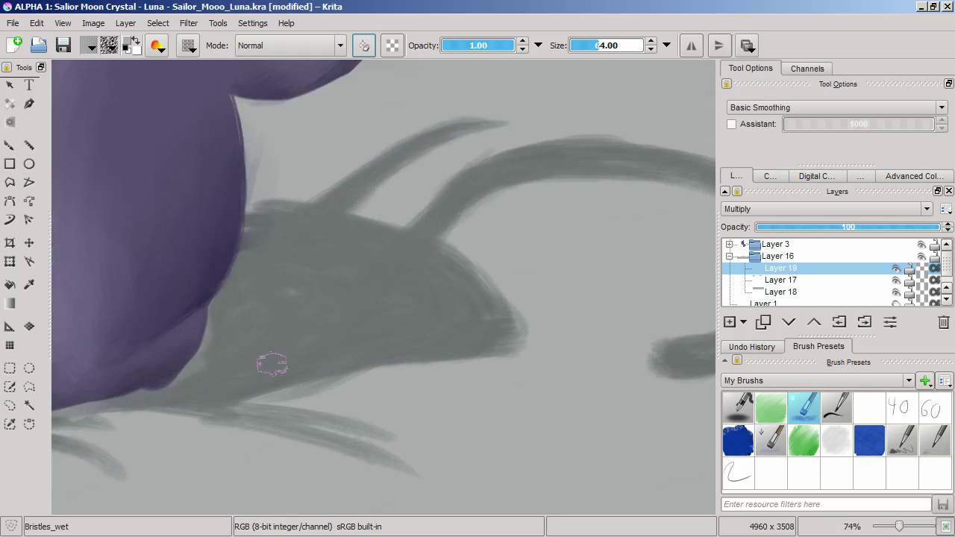
{"action": "mouse_move", "coordinate": [441, 202]}
{"action": "left_mouse_down"}
{"action": "mouse_move", "coordinate": [455, 203]}
{"action": "mouse_move", "coordinate": [422, 214]}
{"action": "left_mouse_up"}
{"action": "scroll", "coordinate": [484, 345], "scroll_direction": "down", "scroll_amount": 3}
{"action": "left_click_drag", "start_coordinate": [484, 345], "coordinate": [672, 384]}
{"action": "scroll", "coordinate": [671, 384], "scroll_direction": "down", "scroll_amount": 1}
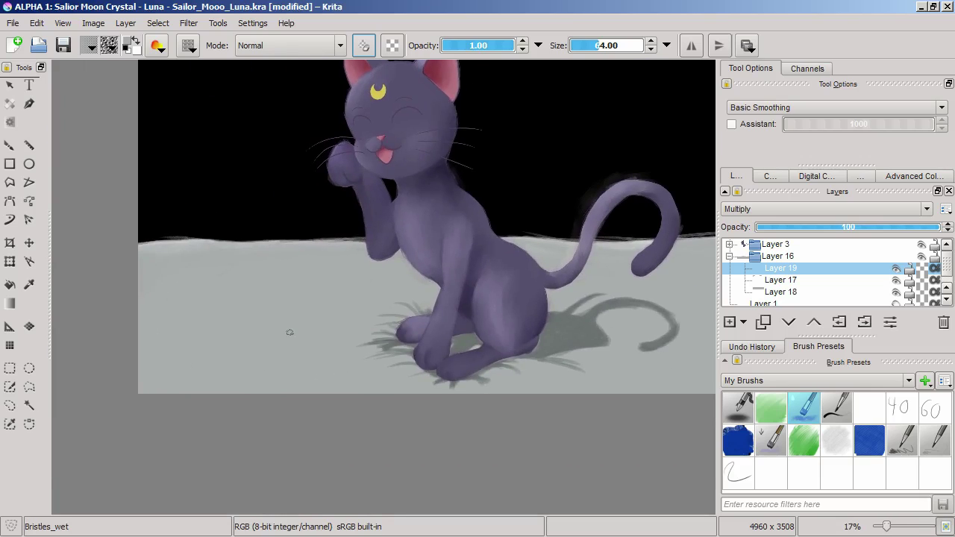
- Switch to the Bristles_Sug preset and smudge the base of the tail's shadow into the haunch shadow
{"action": "left_click_drag", "start_coordinate": [219, 304], "coordinate": [160, 339]}
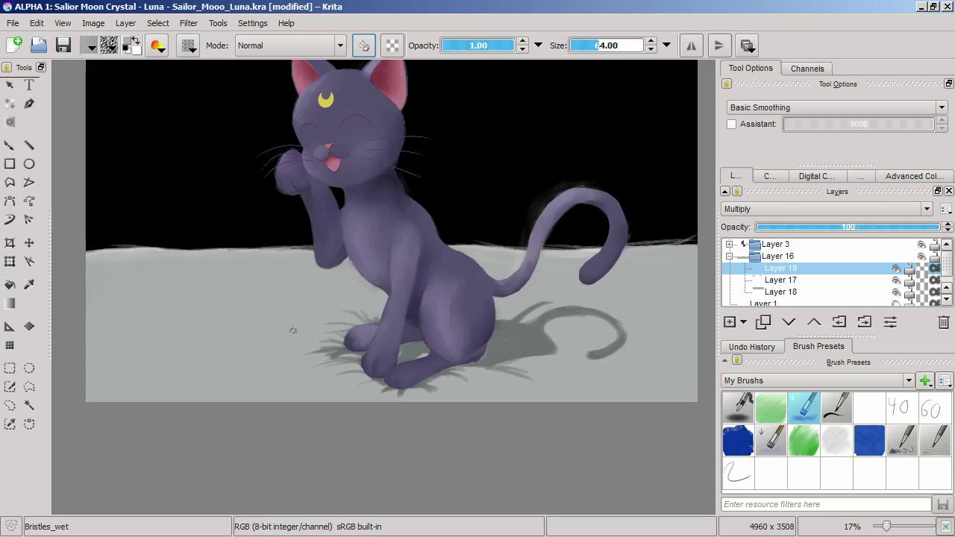
{"action": "left_click_drag", "start_coordinate": [299, 324], "coordinate": [241, 376]}
{"action": "left_click_drag", "start_coordinate": [437, 407], "coordinate": [435, 296]}
{"action": "left_click_drag", "start_coordinate": [675, 409], "coordinate": [548, 366]}
{"action": "key", "text": "/"}
{"action": "left_click_drag", "start_coordinate": [373, 418], "coordinate": [339, 300]}
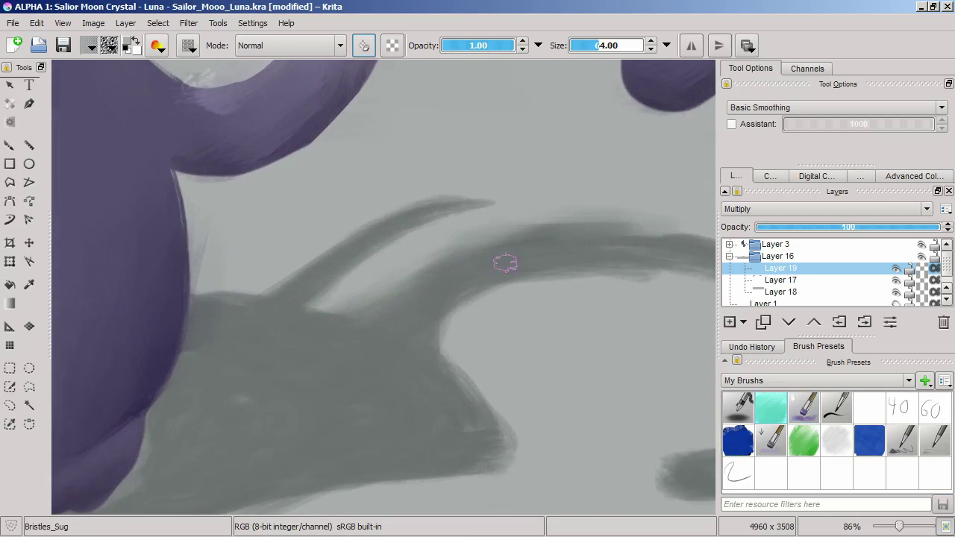
{"action": "left_click_drag", "start_coordinate": [491, 276], "coordinate": [422, 185]}
{"action": "mouse_move", "coordinate": [352, 226]}
{"action": "left_mouse_down"}
{"action": "mouse_move", "coordinate": [325, 250]}
{"action": "mouse_move", "coordinate": [415, 422]}
{"action": "left_mouse_up"}
{"action": "mouse_move", "coordinate": [406, 407]}
{"action": "left_mouse_down"}
{"action": "mouse_move", "coordinate": [343, 204]}
{"action": "mouse_move", "coordinate": [413, 437]}
{"action": "left_mouse_up"}
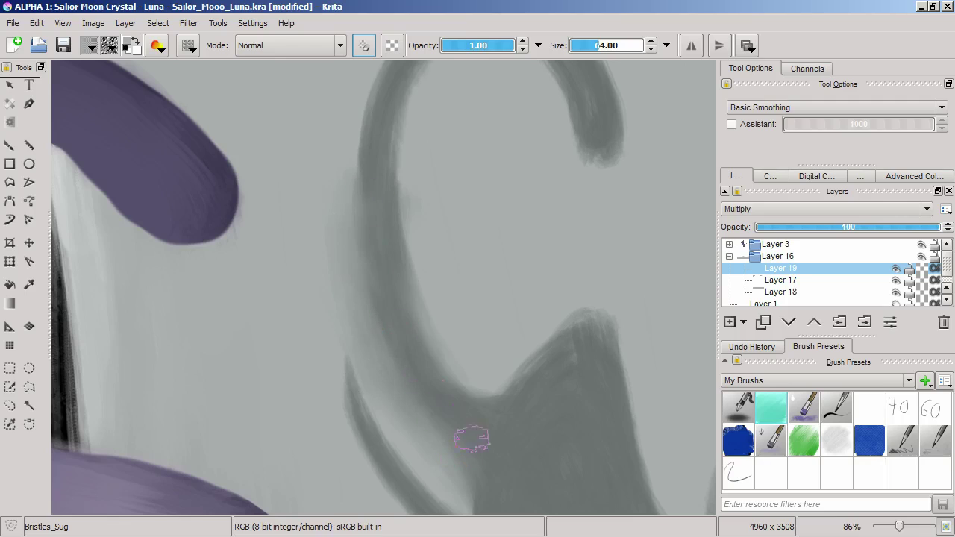
- Rotate the canvas along the tail's shadow and smudge the edges of its curve and tip until soft
{"action": "key", "text": "4"}
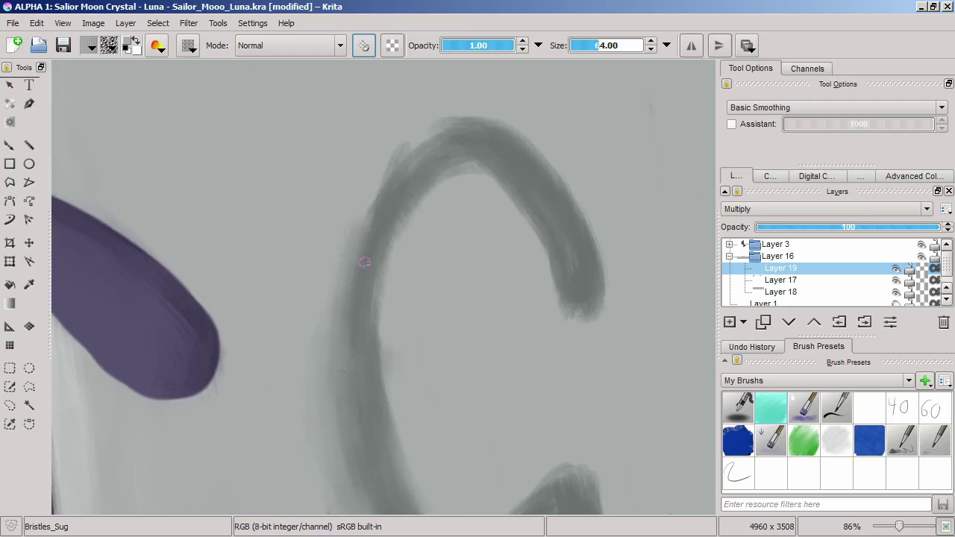
{"action": "key", "text": "4"}
{"action": "key", "text": "4"}
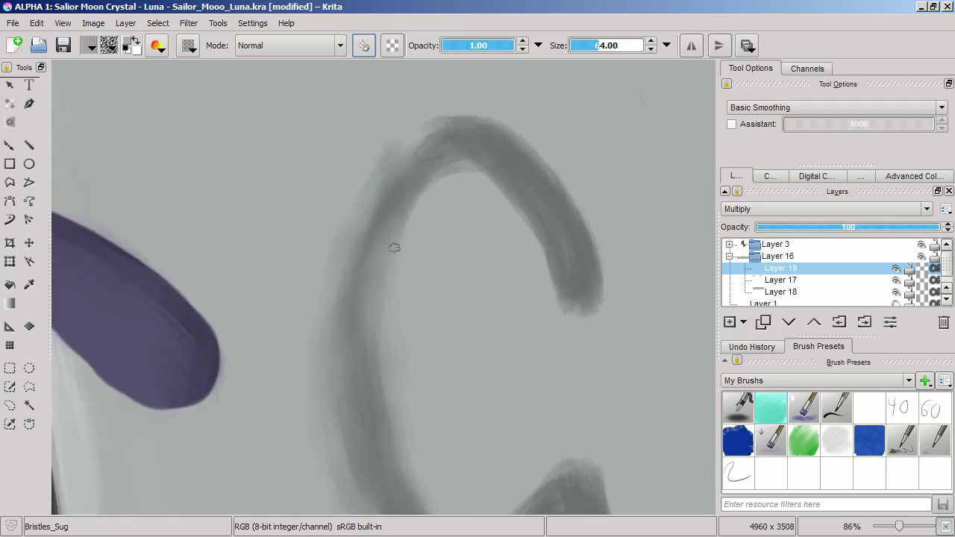
{"action": "key", "text": "4"}
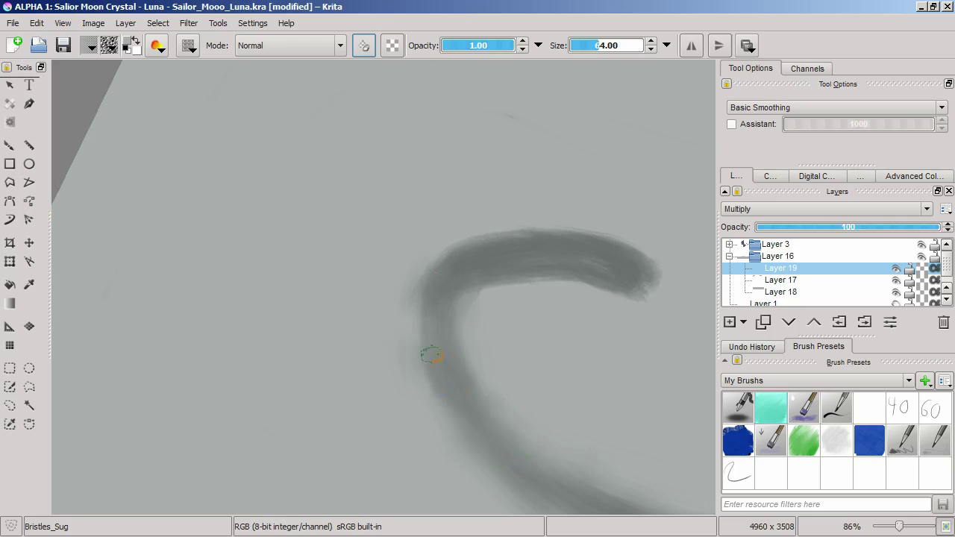
{"action": "key", "text": "4"}
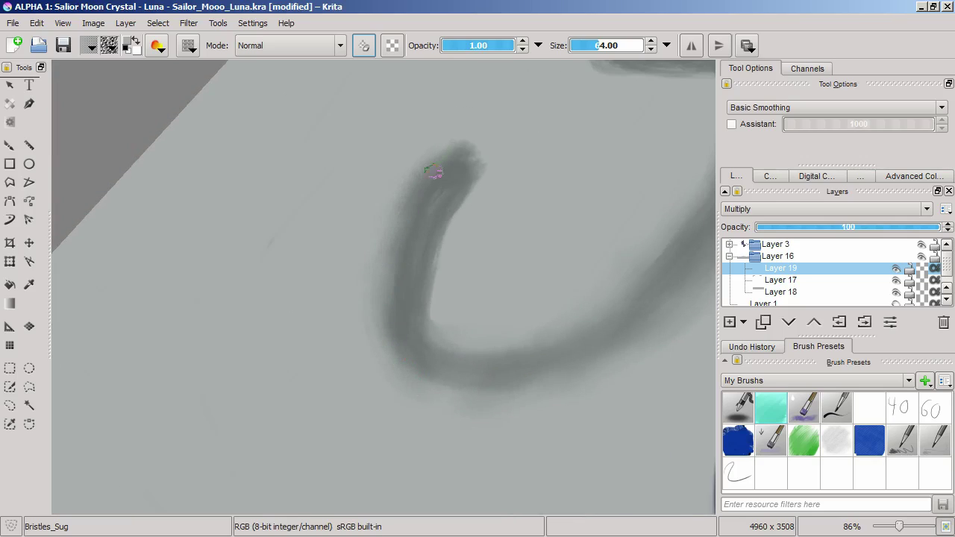
{"action": "mouse_move", "coordinate": [453, 183]}
{"action": "left_mouse_down"}
{"action": "mouse_move", "coordinate": [420, 252]}
{"action": "mouse_move", "coordinate": [437, 336]}
{"action": "left_mouse_up"}
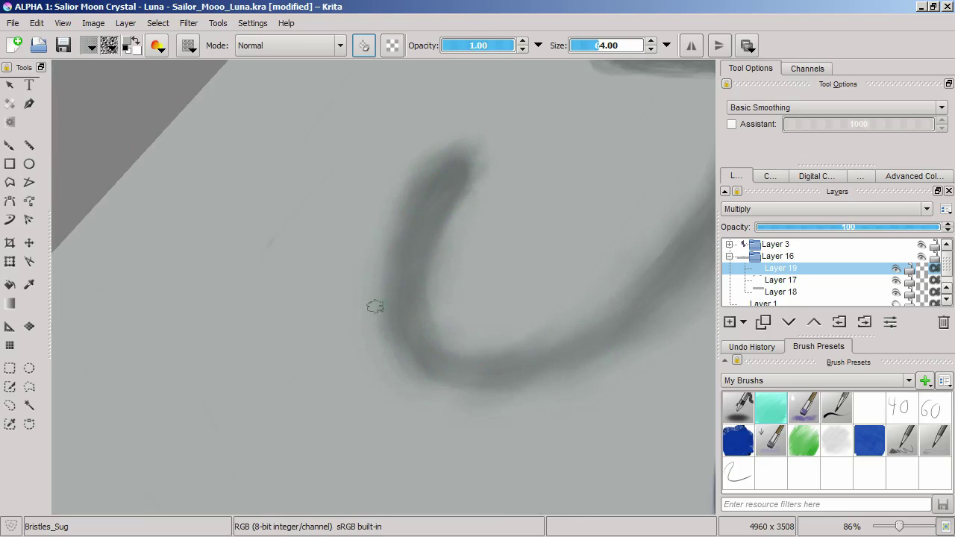
- Smudge the pointed corner of the haunch shadow and blend away the tapered stroke beside the tail's shadow
{"action": "mouse_move", "coordinate": [483, 227]}
{"action": "left_mouse_down"}
{"action": "mouse_move", "coordinate": [479, 215]}
{"action": "mouse_move", "coordinate": [203, 513]}
{"action": "left_mouse_up"}
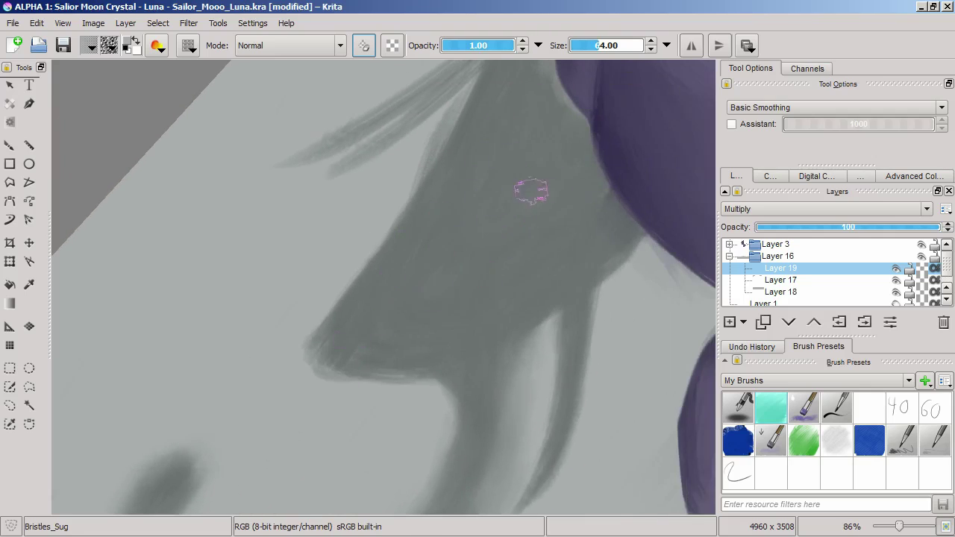
{"action": "mouse_move", "coordinate": [356, 359]}
{"action": "left_mouse_down"}
{"action": "mouse_move", "coordinate": [323, 331]}
{"action": "mouse_move", "coordinate": [306, 360]}
{"action": "mouse_move", "coordinate": [398, 396]}
{"action": "left_mouse_up"}
{"action": "mouse_move", "coordinate": [305, 362]}
{"action": "left_mouse_down"}
{"action": "mouse_move", "coordinate": [410, 371]}
{"action": "mouse_move", "coordinate": [426, 388]}
{"action": "mouse_move", "coordinate": [435, 365]}
{"action": "mouse_move", "coordinate": [452, 416]}
{"action": "left_mouse_up"}
{"action": "left_click_drag", "start_coordinate": [486, 354], "coordinate": [347, 282]}
{"action": "mouse_move", "coordinate": [415, 408]}
{"action": "left_mouse_down"}
{"action": "mouse_move", "coordinate": [413, 373]}
{"action": "mouse_move", "coordinate": [398, 360]}
{"action": "mouse_move", "coordinate": [444, 354]}
{"action": "mouse_move", "coordinate": [403, 432]}
{"action": "mouse_move", "coordinate": [431, 290]}
{"action": "mouse_move", "coordinate": [478, 237]}
{"action": "mouse_move", "coordinate": [455, 290]}
{"action": "mouse_move", "coordinate": [457, 231]}
{"action": "mouse_move", "coordinate": [408, 290]}
{"action": "mouse_move", "coordinate": [419, 379]}
{"action": "mouse_move", "coordinate": [437, 257]}
{"action": "mouse_move", "coordinate": [400, 301]}
{"action": "mouse_move", "coordinate": [478, 337]}
{"action": "left_mouse_up"}
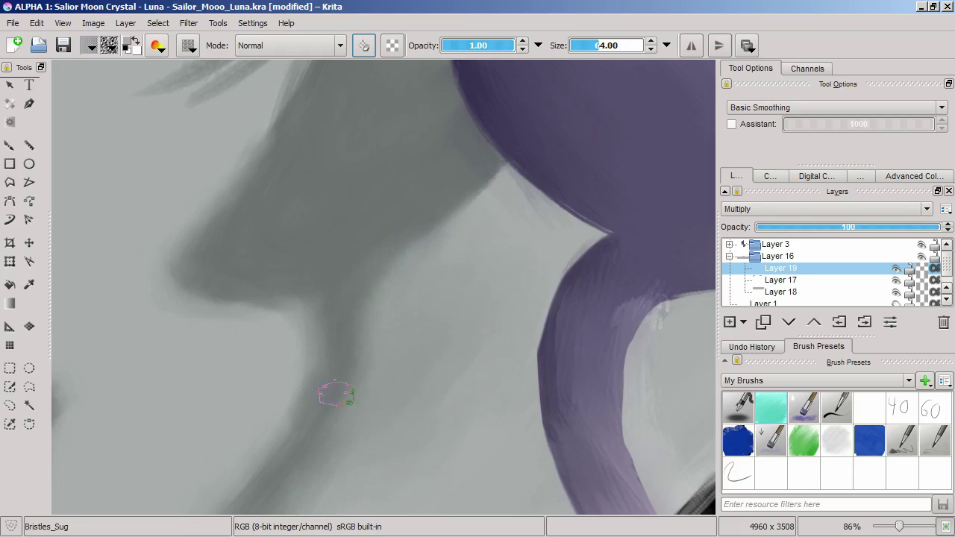
{"action": "left_click_drag", "start_coordinate": [261, 302], "coordinate": [195, 278]}
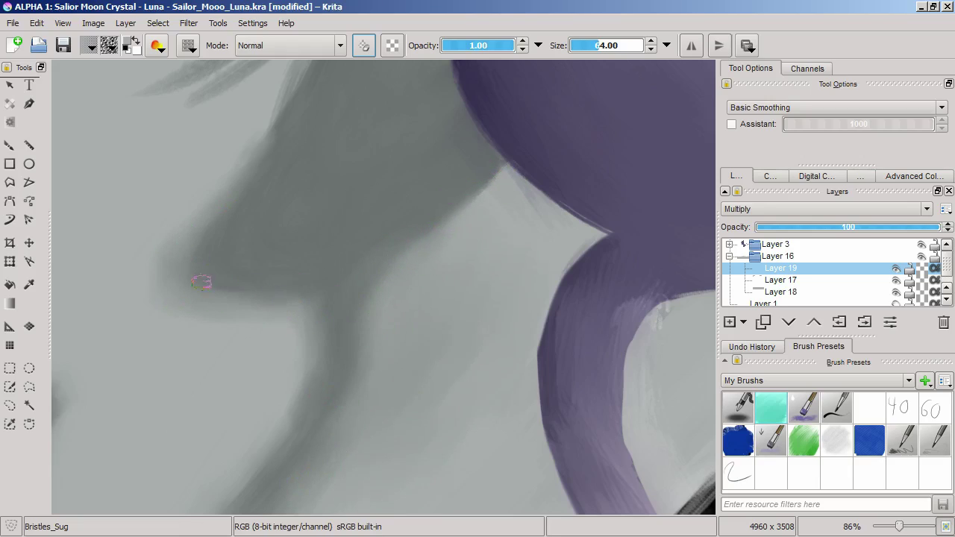
- Soften the haunch shadow's outer edge and the long shadow strokes extending from beneath the haunch
{"action": "left_click_drag", "start_coordinate": [282, 68], "coordinate": [246, 228]}
{"action": "mouse_move", "coordinate": [233, 281]}
{"action": "left_mouse_down"}
{"action": "mouse_move", "coordinate": [283, 190]}
{"action": "mouse_move", "coordinate": [227, 306]}
{"action": "left_mouse_up"}
{"action": "left_click_drag", "start_coordinate": [253, 262], "coordinate": [135, 324]}
{"action": "left_click_drag", "start_coordinate": [328, 218], "coordinate": [164, 348]}
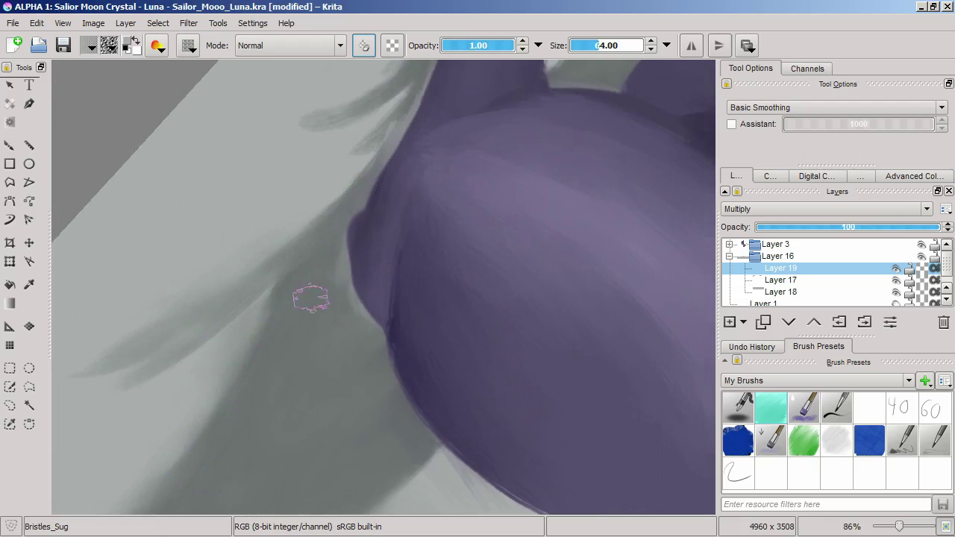
{"action": "left_click_drag", "start_coordinate": [324, 277], "coordinate": [340, 240]}
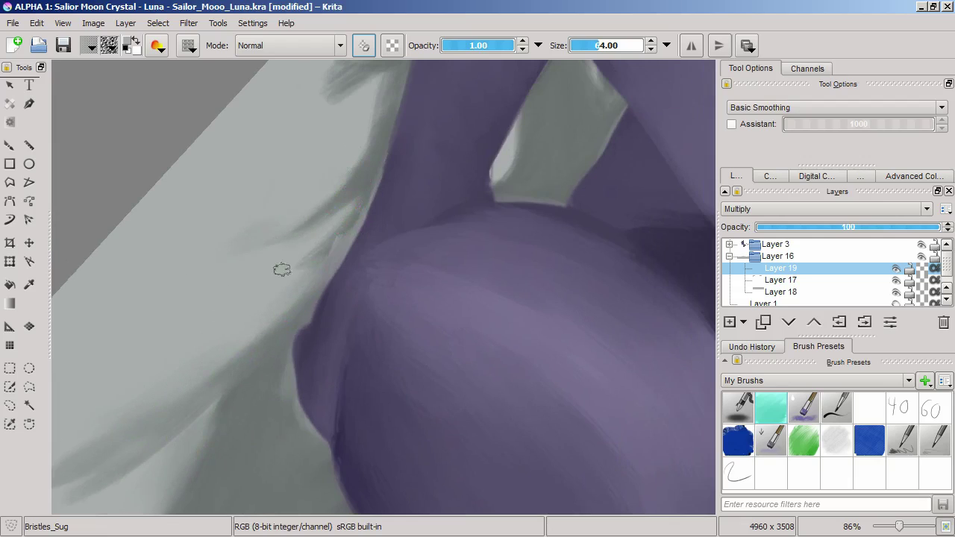
- Smudge the shadow strokes along the underside of the near hind leg
{"action": "mouse_move", "coordinate": [251, 290]}
{"action": "left_mouse_down"}
{"action": "mouse_move", "coordinate": [312, 293]}
{"action": "mouse_move", "coordinate": [362, 228]}
{"action": "mouse_move", "coordinate": [295, 284]}
{"action": "left_mouse_up"}
{"action": "mouse_move", "coordinate": [416, 246]}
{"action": "left_mouse_down"}
{"action": "mouse_move", "coordinate": [332, 276]}
{"action": "mouse_move", "coordinate": [359, 240]}
{"action": "left_mouse_up"}
{"action": "left_click_drag", "start_coordinate": [289, 243], "coordinate": [252, 246]}
{"action": "left_click_drag", "start_coordinate": [287, 216], "coordinate": [254, 216]}
{"action": "left_click_drag", "start_coordinate": [293, 255], "coordinate": [345, 296]}
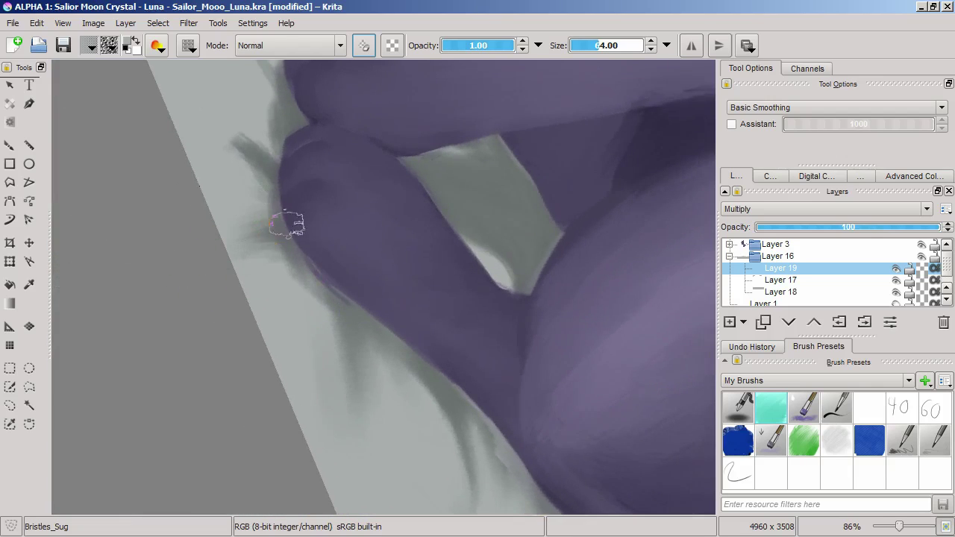
- Soften the spiky shadows at the near hind paw and blend the bright gap in the shadow between the legs
{"action": "left_click_drag", "start_coordinate": [281, 171], "coordinate": [243, 140]}
{"action": "left_click_drag", "start_coordinate": [249, 283], "coordinate": [304, 263]}
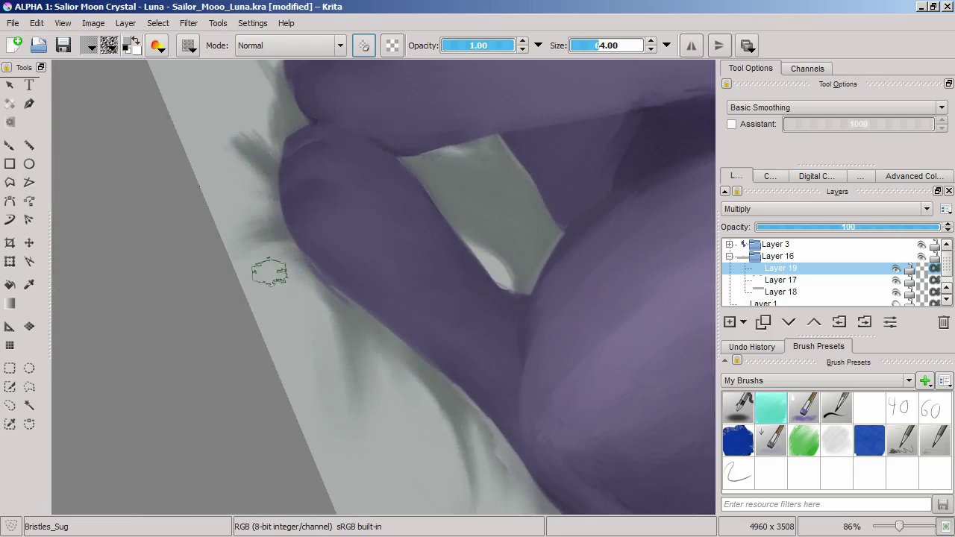
{"action": "left_click_drag", "start_coordinate": [489, 253], "coordinate": [515, 273]}
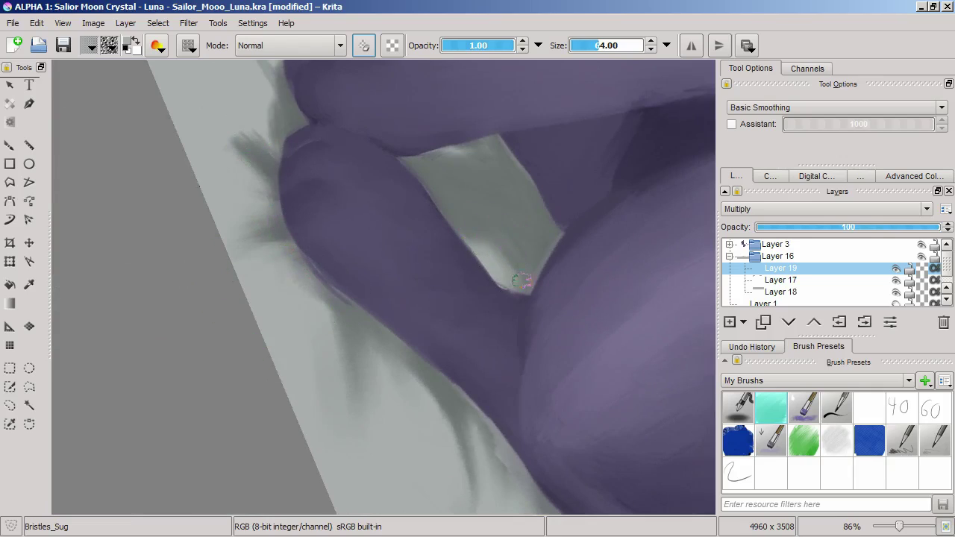
{"action": "mouse_move", "coordinate": [290, 301]}
{"action": "left_mouse_down"}
{"action": "mouse_move", "coordinate": [354, 373]}
{"action": "mouse_move", "coordinate": [304, 316]}
{"action": "mouse_move", "coordinate": [261, 325]}
{"action": "left_mouse_up"}
{"action": "left_click_drag", "start_coordinate": [322, 274], "coordinate": [250, 224]}
{"action": "mouse_move", "coordinate": [304, 271]}
{"action": "left_mouse_down"}
{"action": "mouse_move", "coordinate": [233, 279]}
{"action": "mouse_move", "coordinate": [306, 278]}
{"action": "mouse_move", "coordinate": [383, 309]}
{"action": "left_mouse_up"}
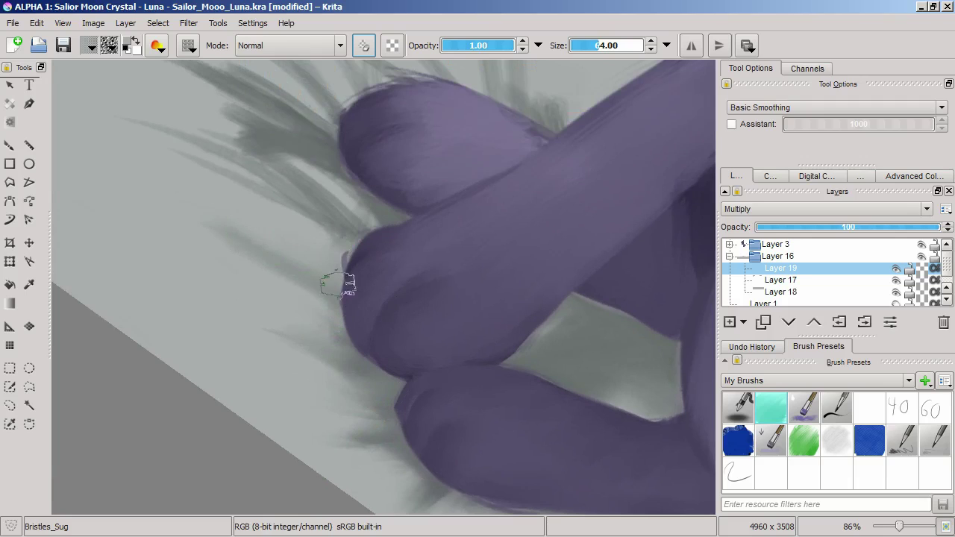
- Smudge the spiky ground shadows in front of the front paw into soft tapered streaks
{"action": "mouse_move", "coordinate": [351, 352]}
{"action": "left_mouse_down"}
{"action": "mouse_move", "coordinate": [396, 300]}
{"action": "mouse_move", "coordinate": [407, 343]}
{"action": "left_mouse_up"}
{"action": "mouse_move", "coordinate": [296, 239]}
{"action": "left_mouse_down"}
{"action": "mouse_move", "coordinate": [452, 223]}
{"action": "mouse_move", "coordinate": [277, 279]}
{"action": "left_mouse_up"}
{"action": "mouse_move", "coordinate": [509, 238]}
{"action": "left_mouse_down"}
{"action": "mouse_move", "coordinate": [491, 216]}
{"action": "mouse_move", "coordinate": [448, 274]}
{"action": "mouse_move", "coordinate": [414, 285]}
{"action": "left_mouse_up"}
{"action": "mouse_move", "coordinate": [467, 231]}
{"action": "left_mouse_down"}
{"action": "mouse_move", "coordinate": [368, 213]}
{"action": "mouse_move", "coordinate": [291, 218]}
{"action": "left_mouse_up"}
{"action": "left_click_drag", "start_coordinate": [425, 207], "coordinate": [299, 246]}
{"action": "mouse_move", "coordinate": [526, 204]}
{"action": "left_mouse_down"}
{"action": "mouse_move", "coordinate": [400, 187]}
{"action": "mouse_move", "coordinate": [374, 234]}
{"action": "left_mouse_up"}
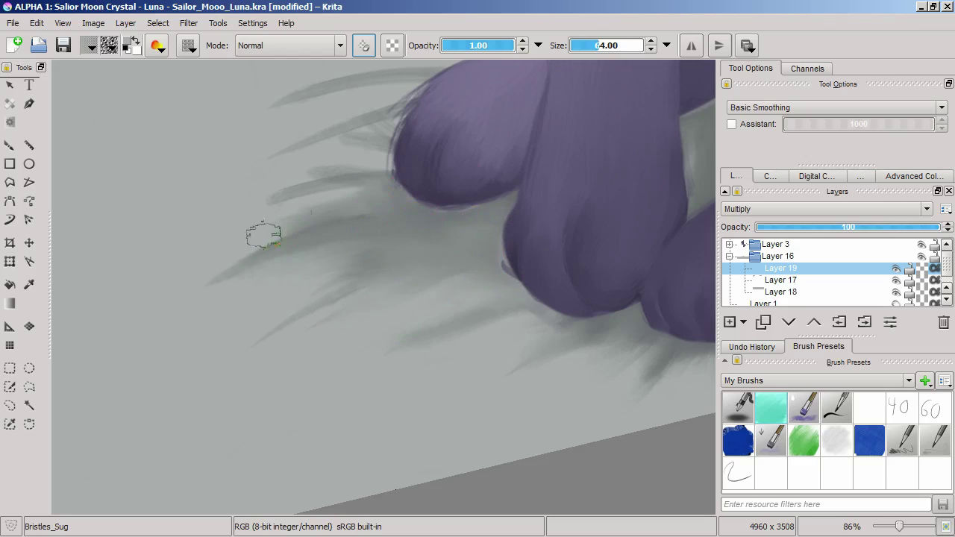
- Soften the shadow spikes beside and behind the far hind paw
{"action": "left_click_drag", "start_coordinate": [497, 167], "coordinate": [493, 251]}
{"action": "left_click_drag", "start_coordinate": [376, 256], "coordinate": [291, 279]}
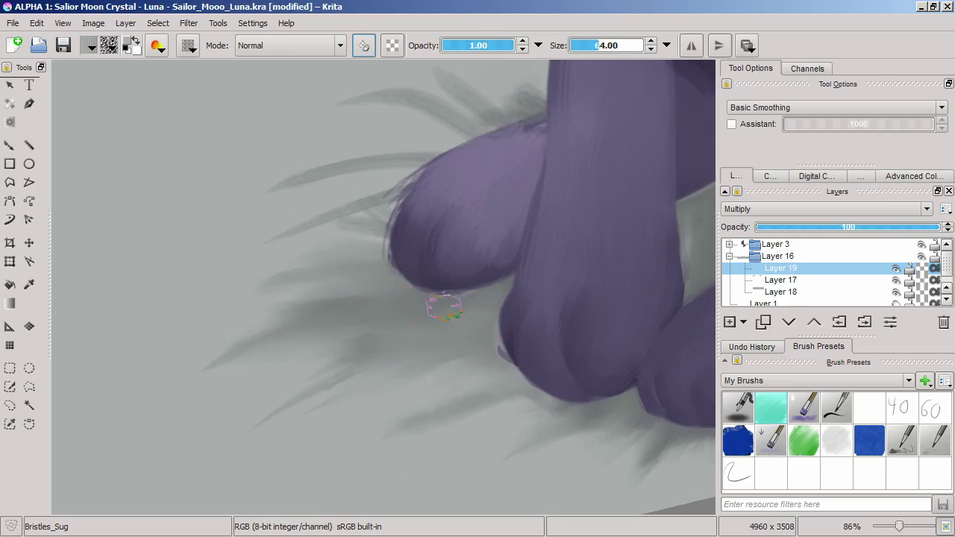
{"action": "scroll", "coordinate": [450, 304], "scroll_direction": "up", "scroll_amount": 3}
{"action": "left_click_drag", "start_coordinate": [564, 184], "coordinate": [533, 148]}
{"action": "left_click_drag", "start_coordinate": [531, 217], "coordinate": [466, 172]}
{"action": "mouse_move", "coordinate": [588, 166]}
{"action": "left_mouse_down"}
{"action": "mouse_move", "coordinate": [360, 197]}
{"action": "mouse_move", "coordinate": [427, 148]}
{"action": "left_mouse_up"}
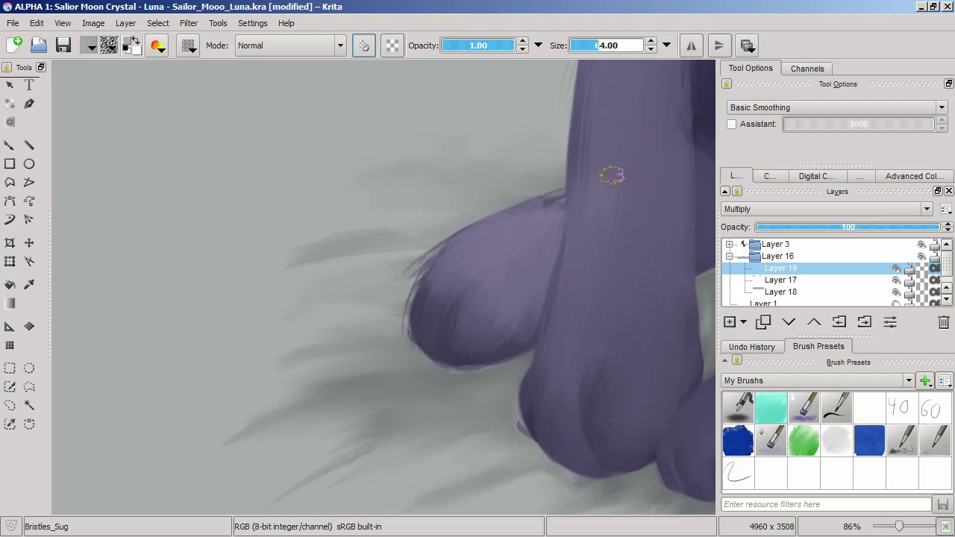
- Collapse the Layer 16 group, add a new group layer, and place it between Layer 16 and Layer 3
{"action": "scroll", "coordinate": [449, 291], "scroll_direction": "down", "scroll_amount": 5}
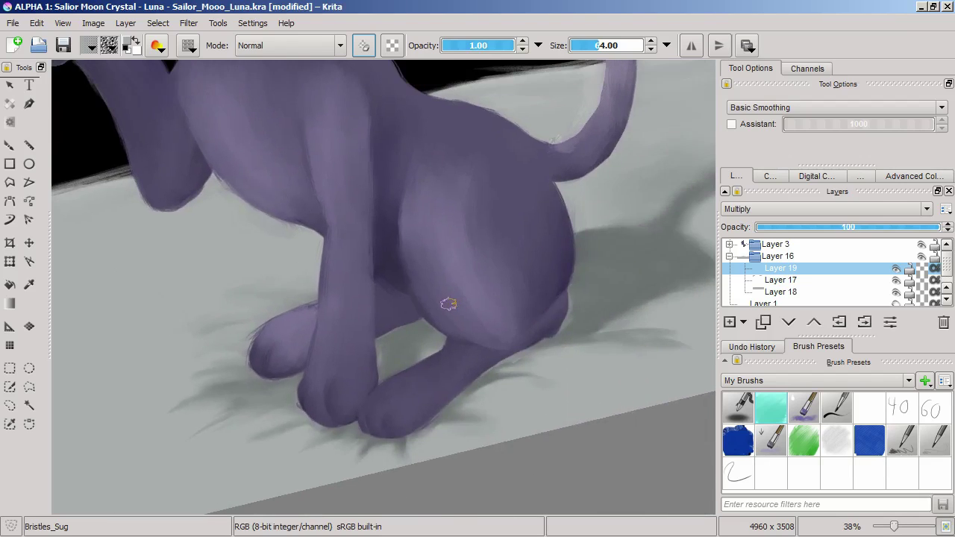
{"action": "scroll", "coordinate": [448, 303], "scroll_direction": "down", "scroll_amount": 4}
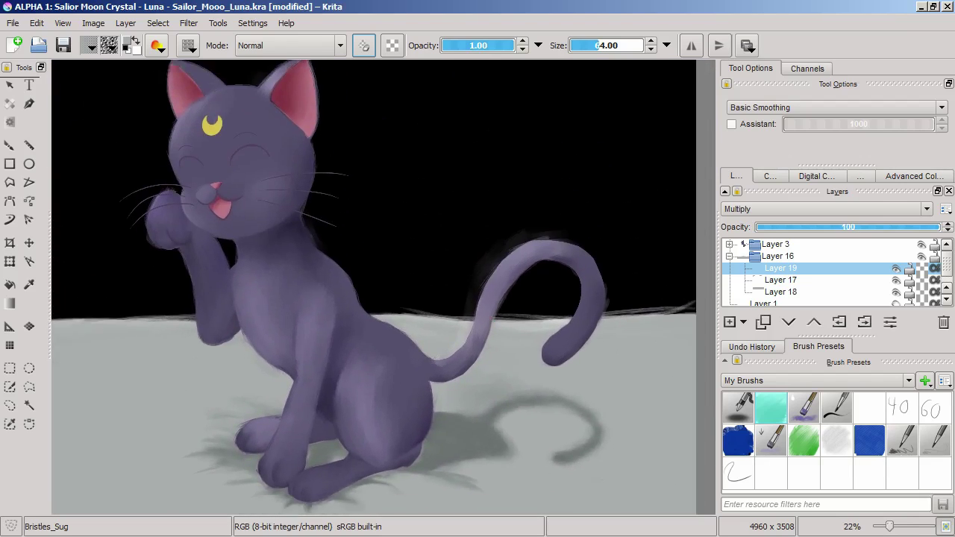
{"action": "left_click_drag", "start_coordinate": [380, 365], "coordinate": [461, 445]}
{"action": "left_click_drag", "start_coordinate": [467, 385], "coordinate": [454, 302]}
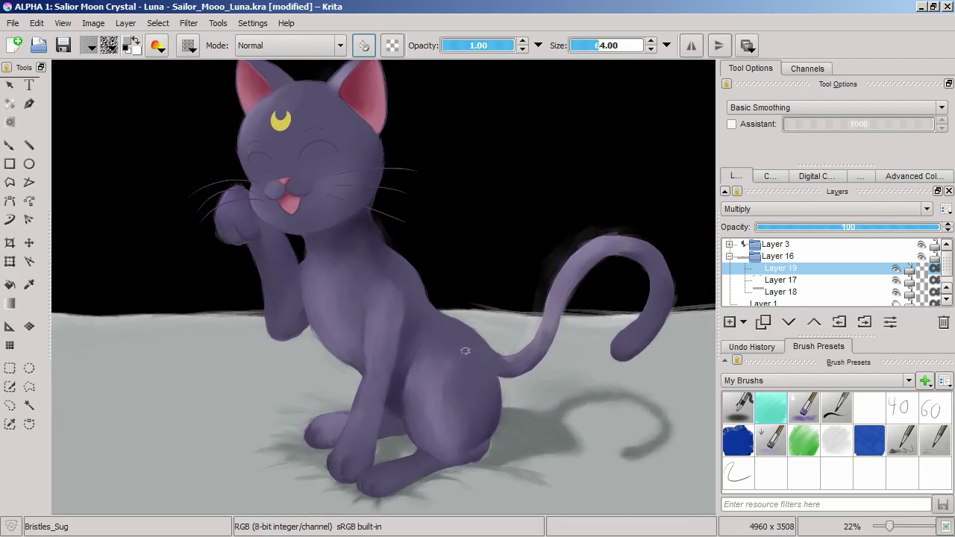
{"action": "left_click", "coordinate": [729, 255]}
{"action": "left_click", "coordinate": [775, 267]}
{"action": "key", "text": "ctrl+g"}
{"action": "left_click", "coordinate": [814, 322]}
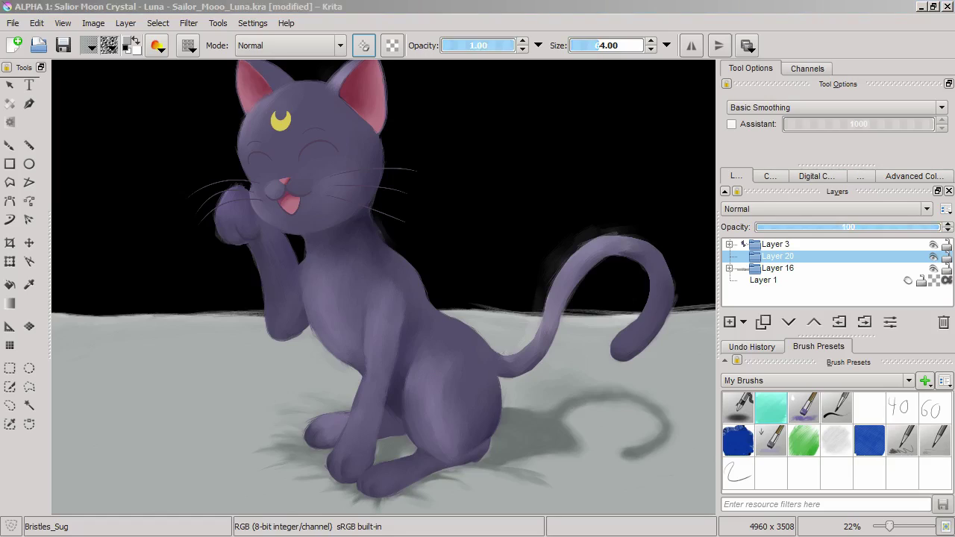
{"action": "left_click", "coordinate": [494, 288]}
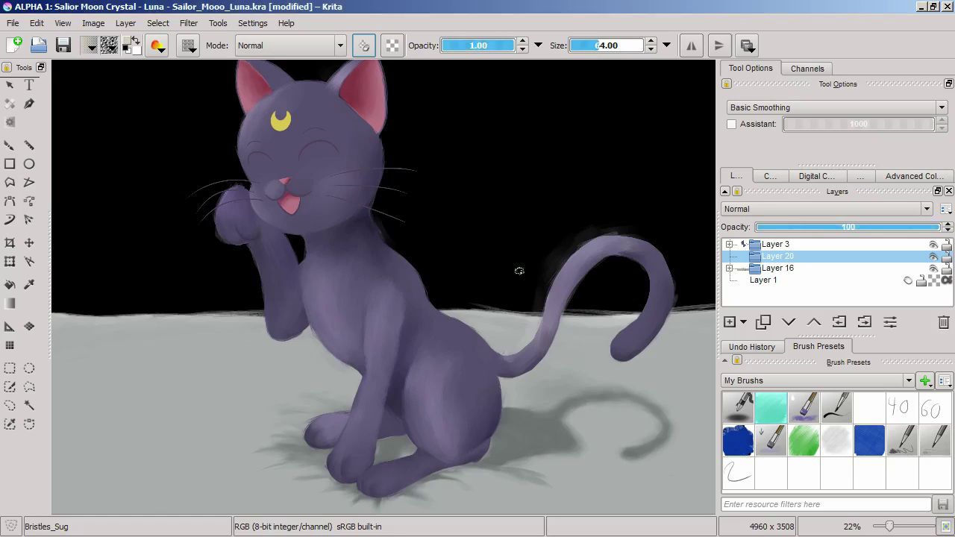
{"action": "key", "text": "ctrl+z"}
{"action": "left_click", "coordinate": [752, 347]}
{"action": "scroll", "coordinate": [829, 448], "scroll_direction": "down", "scroll_amount": 3}
{"action": "left_click", "coordinate": [735, 505]}
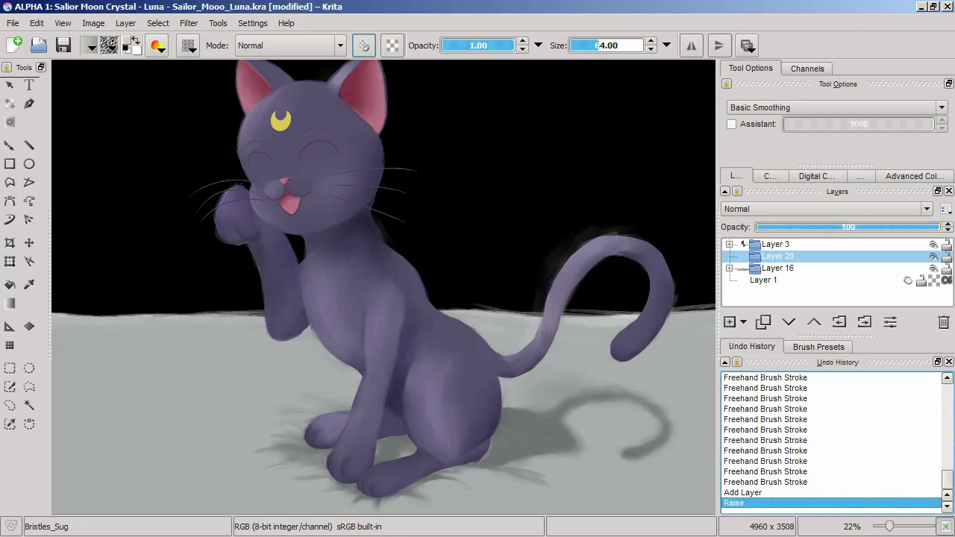
- Switch to the Bristles_wet preset and add a paint layer inside the new Layer 20 group
{"action": "left_click", "coordinate": [819, 347]}
{"action": "left_click", "coordinate": [803, 408]}
{"action": "left_click_drag", "start_coordinate": [624, 354], "coordinate": [487, 383]}
{"action": "left_click_drag", "start_coordinate": [565, 231], "coordinate": [586, 274]}
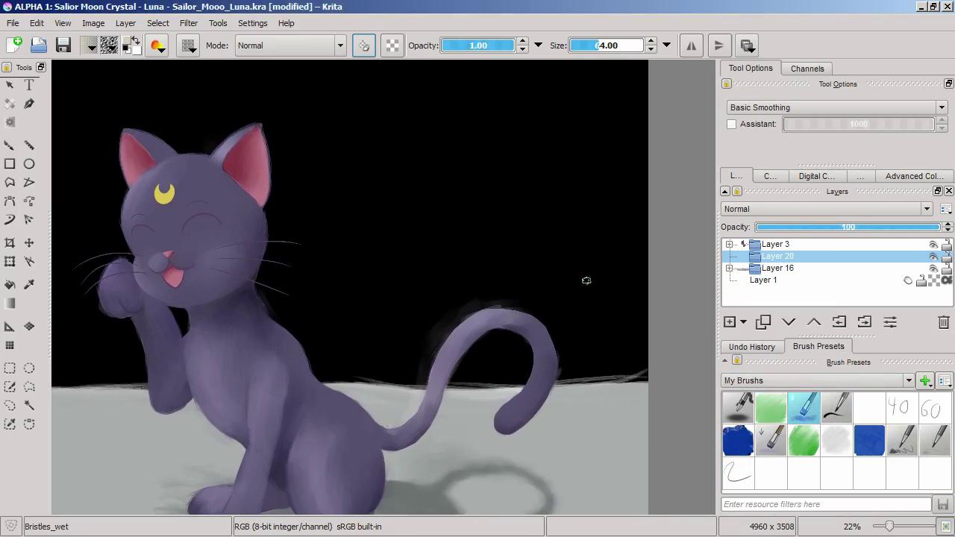
{"action": "left_click", "coordinate": [729, 323]}
- Sketch a cream curved outline rising from the horizon behind the tail and bending over at the top, undoing the stray strokes
{"action": "left_click_drag", "start_coordinate": [446, 386], "coordinate": [473, 444]}
{"action": "mouse_move", "coordinate": [411, 282]}
{"action": "left_mouse_down"}
{"action": "mouse_move", "coordinate": [446, 455]}
{"action": "mouse_move", "coordinate": [408, 299]}
{"action": "mouse_move", "coordinate": [443, 224]}
{"action": "mouse_move", "coordinate": [408, 351]}
{"action": "left_mouse_up"}
{"action": "left_click_drag", "start_coordinate": [427, 226], "coordinate": [416, 324]}
{"action": "left_click_drag", "start_coordinate": [420, 229], "coordinate": [631, 223]}
{"action": "left_click_drag", "start_coordinate": [523, 203], "coordinate": [674, 233]}
{"action": "left_click_drag", "start_coordinate": [661, 227], "coordinate": [496, 215]}
{"action": "key", "text": "ctrl+z"}
{"action": "key", "text": "ctrl+z"}
{"action": "key", "text": "ctrl+z"}
{"action": "key", "text": "ctrl+z"}
{"action": "key", "text": "ctrl+z"}
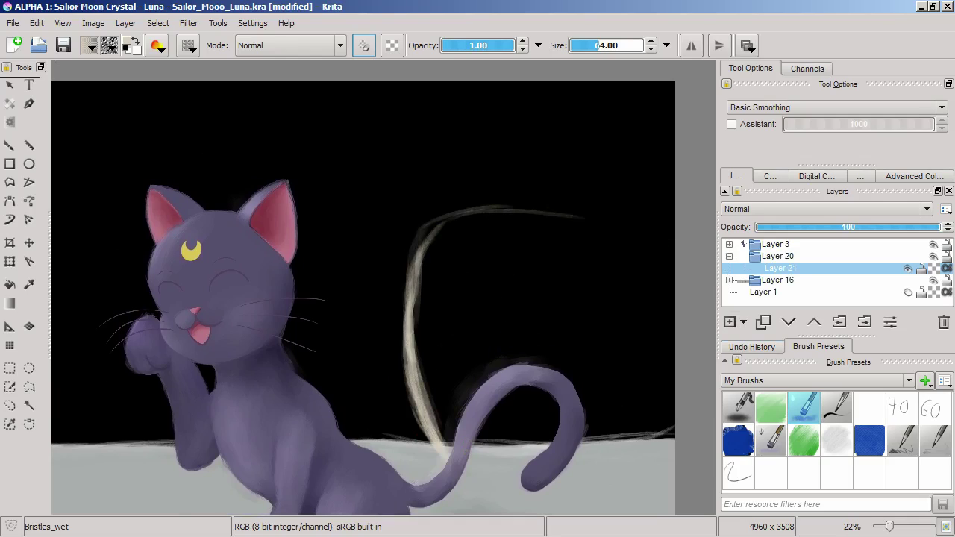
- Extend the cream outline with a taller upper curve and a lower edge running across the ground behind the tail
{"action": "mouse_move", "coordinate": [403, 302]}
{"action": "left_mouse_down"}
{"action": "mouse_move", "coordinate": [433, 180]}
{"action": "mouse_move", "coordinate": [671, 133]}
{"action": "mouse_move", "coordinate": [474, 158]}
{"action": "mouse_move", "coordinate": [430, 176]}
{"action": "mouse_move", "coordinate": [558, 140]}
{"action": "mouse_move", "coordinate": [671, 134]}
{"action": "left_mouse_up"}
{"action": "left_click_drag", "start_coordinate": [478, 298], "coordinate": [488, 204]}
{"action": "left_click_drag", "start_coordinate": [482, 372], "coordinate": [534, 372]}
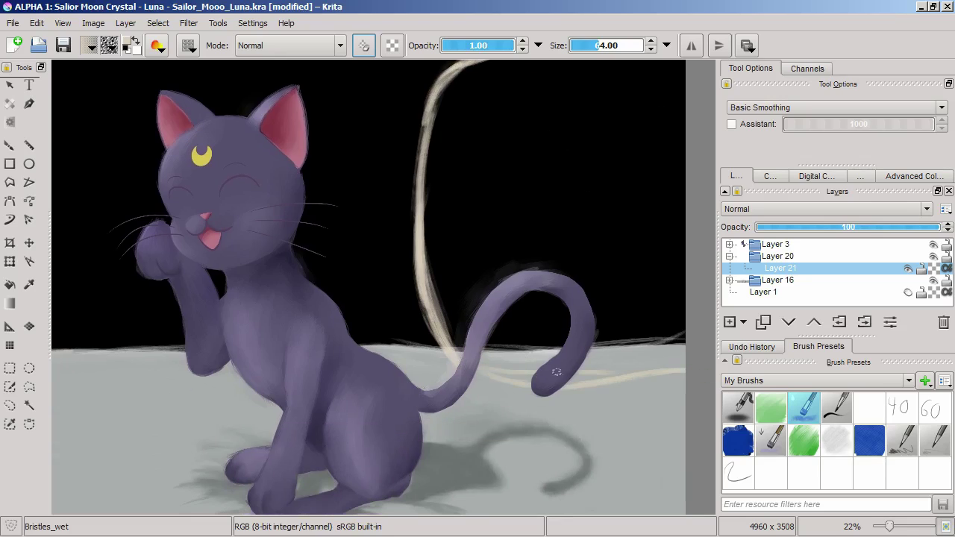
- Paint the cream outline into a thick rounded frame behind the tail, running along its upper, side and lower edges
{"action": "scroll", "coordinate": [575, 285], "scroll_direction": "up", "scroll_amount": 3}
{"action": "mouse_move", "coordinate": [462, 384]}
{"action": "left_mouse_down"}
{"action": "mouse_move", "coordinate": [431, 293]}
{"action": "mouse_move", "coordinate": [438, 157]}
{"action": "mouse_move", "coordinate": [690, 66]}
{"action": "mouse_move", "coordinate": [552, 75]}
{"action": "mouse_move", "coordinate": [502, 93]}
{"action": "mouse_move", "coordinate": [441, 200]}
{"action": "mouse_move", "coordinate": [526, 88]}
{"action": "mouse_move", "coordinate": [624, 78]}
{"action": "mouse_move", "coordinate": [582, 81]}
{"action": "left_mouse_up"}
{"action": "mouse_move", "coordinate": [667, 90]}
{"action": "left_mouse_down"}
{"action": "mouse_move", "coordinate": [526, 96]}
{"action": "mouse_move", "coordinate": [446, 246]}
{"action": "mouse_move", "coordinate": [446, 185]}
{"action": "left_mouse_up"}
{"action": "mouse_move", "coordinate": [439, 259]}
{"action": "left_mouse_down"}
{"action": "mouse_move", "coordinate": [464, 369]}
{"action": "mouse_move", "coordinate": [535, 405]}
{"action": "mouse_move", "coordinate": [689, 395]}
{"action": "left_mouse_up"}
{"action": "mouse_move", "coordinate": [604, 393]}
{"action": "left_mouse_down"}
{"action": "mouse_move", "coordinate": [685, 112]}
{"action": "mouse_move", "coordinate": [689, 338]}
{"action": "mouse_move", "coordinate": [619, 389]}
{"action": "mouse_move", "coordinate": [675, 321]}
{"action": "mouse_move", "coordinate": [675, 201]}
{"action": "mouse_move", "coordinate": [627, 88]}
{"action": "left_mouse_up"}
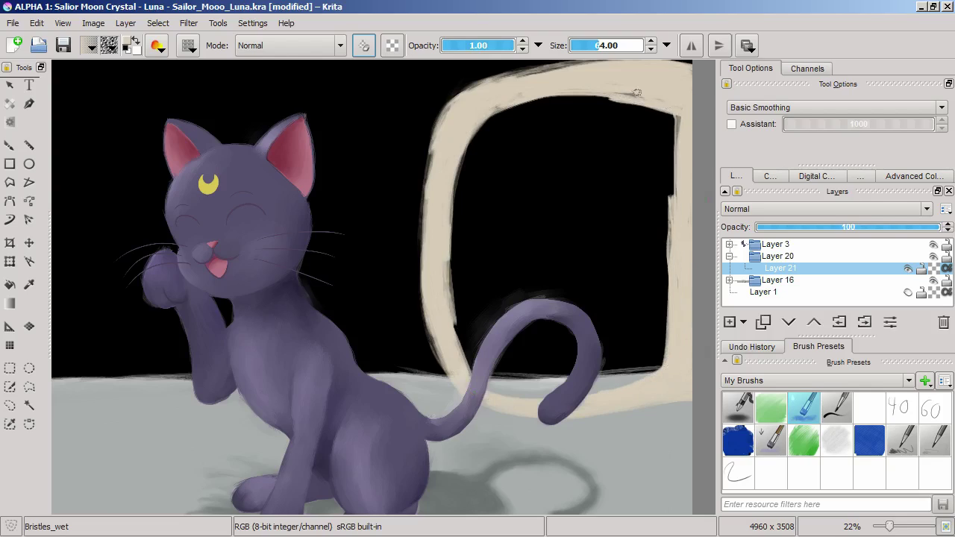
- Widen the cream band inward all around, narrowing the dark opening in the rounded shape
{"action": "mouse_move", "coordinate": [502, 103]}
{"action": "left_mouse_down"}
{"action": "mouse_move", "coordinate": [474, 131]}
{"action": "mouse_move", "coordinate": [455, 276]}
{"action": "mouse_move", "coordinate": [459, 358]}
{"action": "mouse_move", "coordinate": [530, 402]}
{"action": "mouse_move", "coordinate": [612, 385]}
{"action": "mouse_move", "coordinate": [460, 327]}
{"action": "mouse_move", "coordinate": [537, 104]}
{"action": "mouse_move", "coordinate": [582, 97]}
{"action": "mouse_move", "coordinate": [664, 119]}
{"action": "mouse_move", "coordinate": [677, 180]}
{"action": "mouse_move", "coordinate": [549, 112]}
{"action": "mouse_move", "coordinate": [528, 108]}
{"action": "mouse_move", "coordinate": [492, 130]}
{"action": "mouse_move", "coordinate": [478, 169]}
{"action": "mouse_move", "coordinate": [500, 365]}
{"action": "mouse_move", "coordinate": [633, 377]}
{"action": "left_mouse_up"}
{"action": "mouse_move", "coordinate": [662, 348]}
{"action": "left_mouse_down"}
{"action": "mouse_move", "coordinate": [660, 153]}
{"action": "mouse_move", "coordinate": [526, 123]}
{"action": "mouse_move", "coordinate": [510, 138]}
{"action": "mouse_move", "coordinate": [492, 328]}
{"action": "mouse_move", "coordinate": [575, 369]}
{"action": "mouse_move", "coordinate": [649, 373]}
{"action": "left_mouse_up"}
{"action": "left_click_drag", "start_coordinate": [541, 129], "coordinate": [470, 170]}
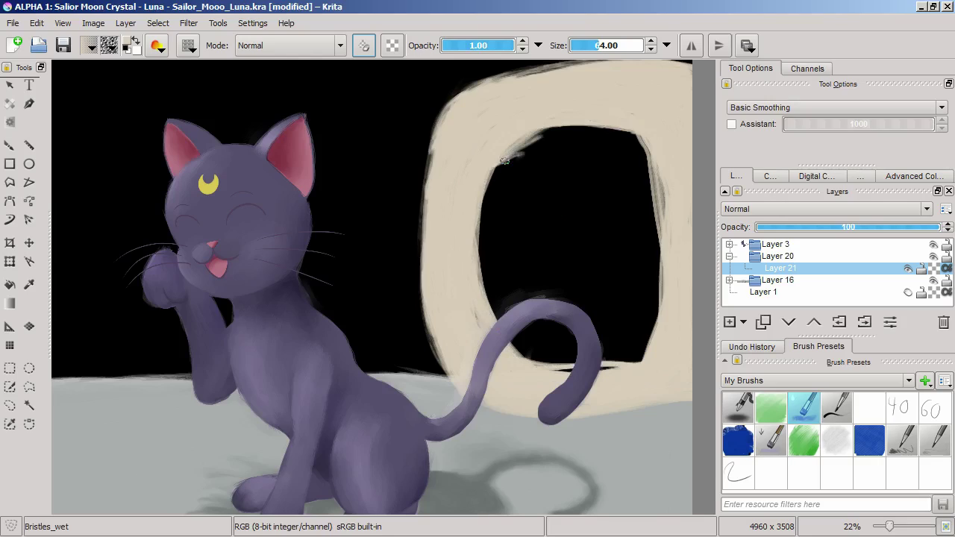
{"action": "left_click_drag", "start_coordinate": [515, 143], "coordinate": [652, 139]}
{"action": "mouse_move", "coordinate": [652, 140]}
{"action": "left_mouse_down"}
{"action": "mouse_move", "coordinate": [505, 139]}
{"action": "mouse_move", "coordinate": [673, 171]}
{"action": "left_mouse_up"}
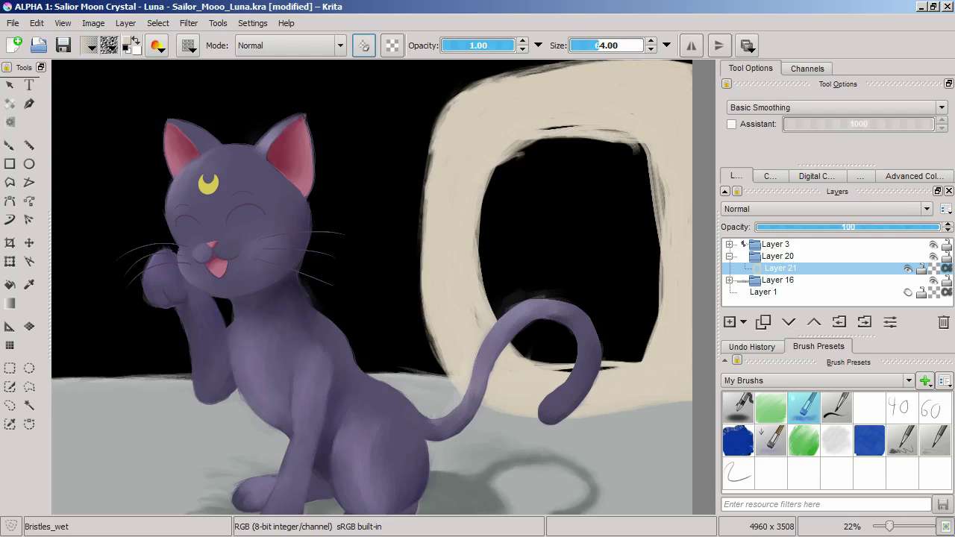
- Switch to the Ink_brush_60 preset and fill the remaining opening with cream to make the shape solid
{"action": "left_click", "coordinate": [935, 408]}
{"action": "left_click_drag", "start_coordinate": [540, 141], "coordinate": [479, 231]}
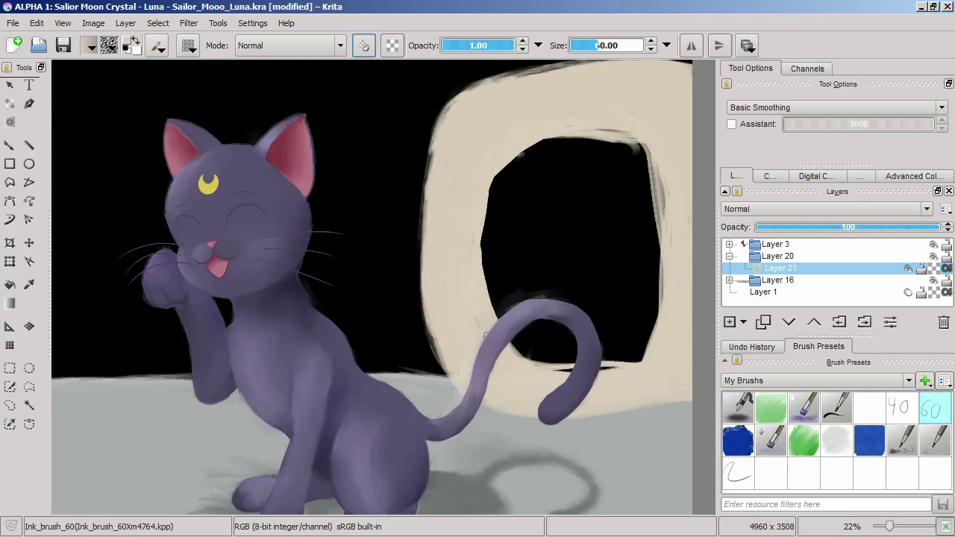
{"action": "mouse_move", "coordinate": [653, 347]}
{"action": "left_mouse_down"}
{"action": "mouse_move", "coordinate": [645, 145]}
{"action": "mouse_move", "coordinate": [660, 183]}
{"action": "mouse_move", "coordinate": [556, 127]}
{"action": "left_mouse_up"}
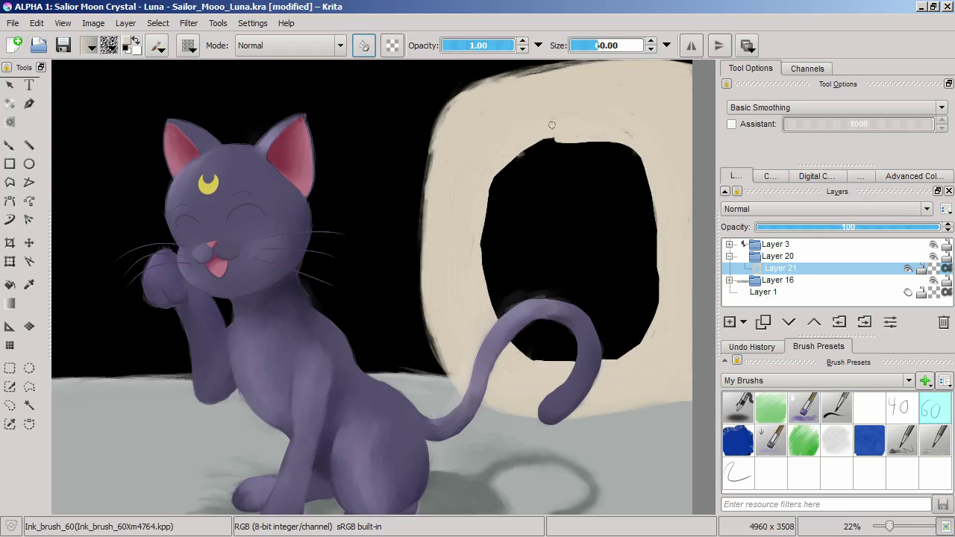
{"action": "mouse_move", "coordinate": [632, 136]}
{"action": "left_mouse_down"}
{"action": "mouse_move", "coordinate": [496, 183]}
{"action": "mouse_move", "coordinate": [638, 158]}
{"action": "mouse_move", "coordinate": [662, 214]}
{"action": "mouse_move", "coordinate": [580, 149]}
{"action": "left_mouse_up"}
{"action": "mouse_move", "coordinate": [656, 318]}
{"action": "left_mouse_down"}
{"action": "mouse_move", "coordinate": [543, 359]}
{"action": "mouse_move", "coordinate": [514, 194]}
{"action": "left_mouse_up"}
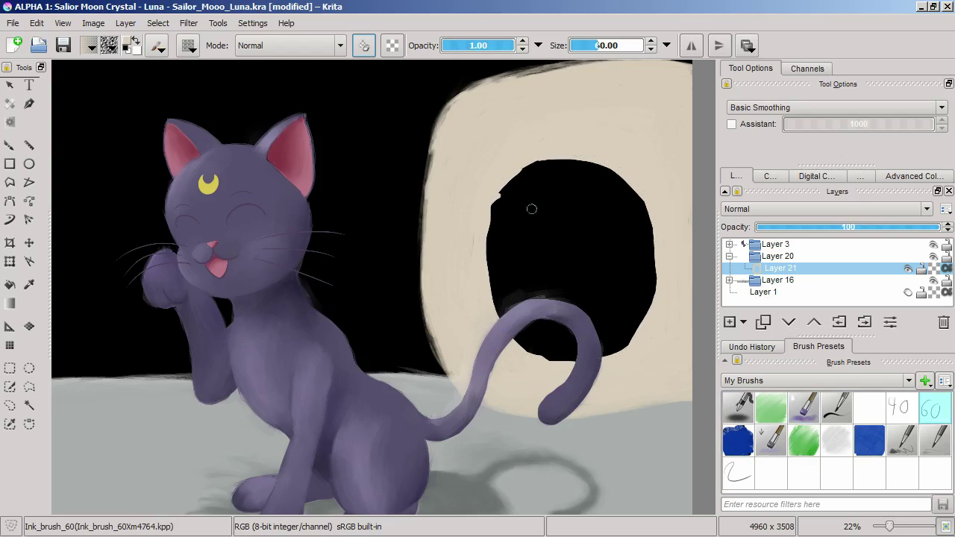
{"action": "mouse_move", "coordinate": [549, 234]}
{"action": "left_mouse_down"}
{"action": "mouse_move", "coordinate": [549, 162]}
{"action": "mouse_move", "coordinate": [618, 179]}
{"action": "mouse_move", "coordinate": [634, 328]}
{"action": "mouse_move", "coordinate": [543, 173]}
{"action": "mouse_move", "coordinate": [649, 261]}
{"action": "mouse_move", "coordinate": [494, 305]}
{"action": "mouse_move", "coordinate": [634, 261]}
{"action": "mouse_move", "coordinate": [559, 206]}
{"action": "mouse_move", "coordinate": [500, 315]}
{"action": "left_mouse_up"}
{"action": "mouse_move", "coordinate": [626, 320]}
{"action": "left_mouse_down"}
{"action": "mouse_move", "coordinate": [491, 257]}
{"action": "mouse_move", "coordinate": [620, 298]}
{"action": "mouse_move", "coordinate": [580, 252]}
{"action": "mouse_move", "coordinate": [600, 296]}
{"action": "mouse_move", "coordinate": [512, 284]}
{"action": "mouse_move", "coordinate": [522, 288]}
{"action": "left_mouse_up"}
- Switch back to the Bristles_wet preset and add a paint layer in Multiply mode above the cream shape
{"action": "scroll", "coordinate": [522, 288], "scroll_direction": "up", "scroll_amount": 2}
{"action": "left_click", "coordinate": [804, 407]}
{"action": "left_click", "coordinate": [730, 323]}
{"action": "left_click", "coordinate": [791, 208]}
{"action": "left_click", "coordinate": [746, 327]}
- Paint tan shading along the cream shape's edges and fold creases running inward from its lower corners and sides
{"action": "mouse_move", "coordinate": [464, 433]}
{"action": "left_mouse_down"}
{"action": "mouse_move", "coordinate": [425, 373]}
{"action": "mouse_move", "coordinate": [447, 406]}
{"action": "mouse_move", "coordinate": [502, 415]}
{"action": "mouse_move", "coordinate": [597, 384]}
{"action": "left_mouse_up"}
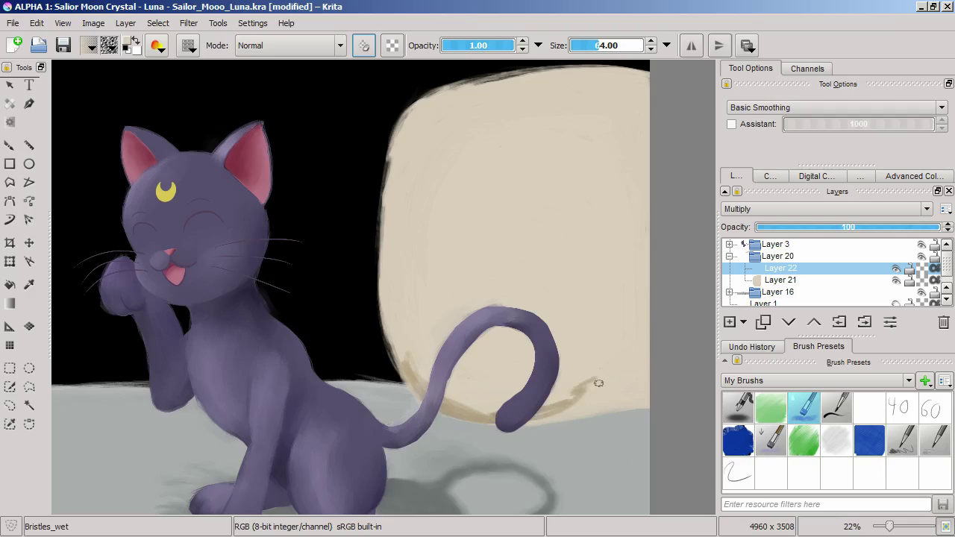
{"action": "mouse_move", "coordinate": [523, 424]}
{"action": "left_mouse_down"}
{"action": "mouse_move", "coordinate": [619, 403]}
{"action": "mouse_move", "coordinate": [650, 407]}
{"action": "left_mouse_up"}
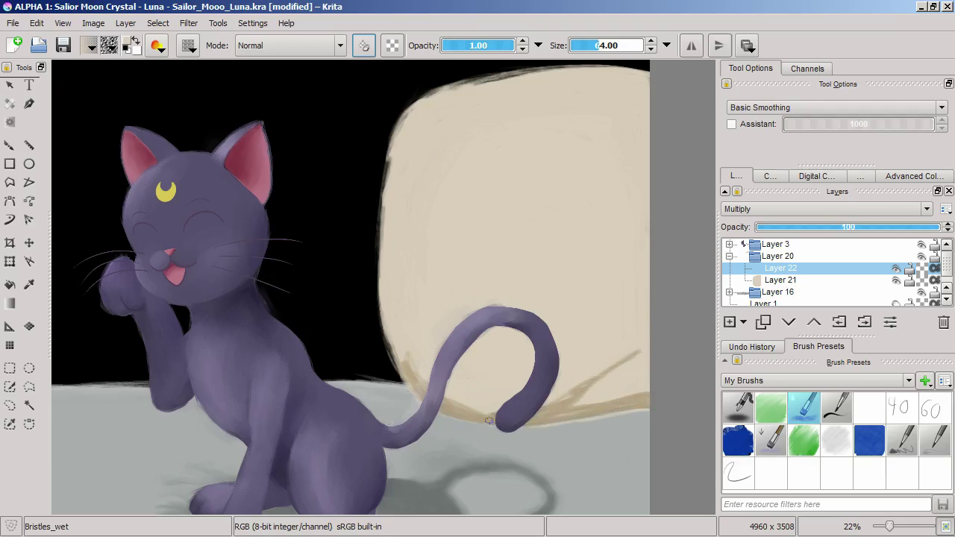
{"action": "mouse_move", "coordinate": [415, 365]}
{"action": "left_mouse_down"}
{"action": "mouse_move", "coordinate": [450, 267]}
{"action": "mouse_move", "coordinate": [423, 382]}
{"action": "left_mouse_up"}
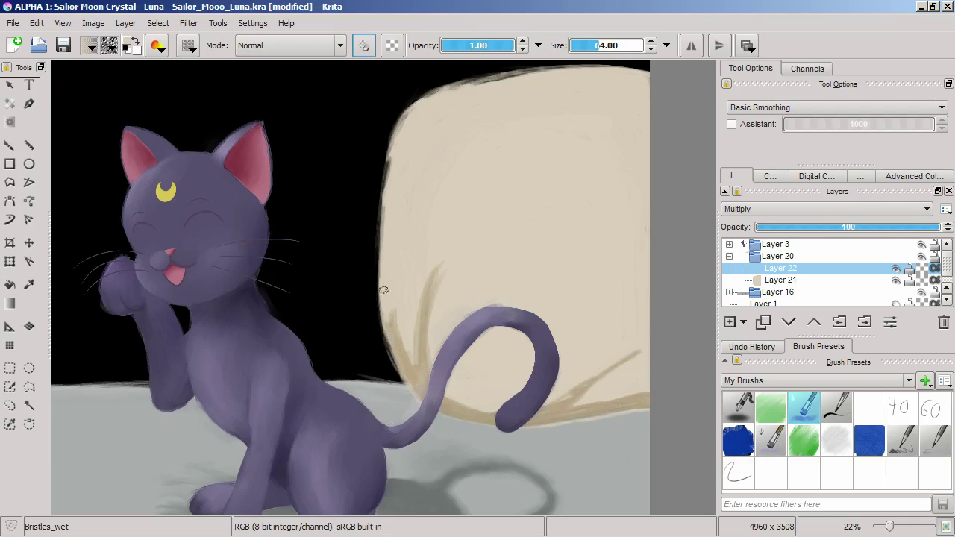
{"action": "left_click_drag", "start_coordinate": [646, 156], "coordinate": [595, 247]}
{"action": "left_click_drag", "start_coordinate": [650, 277], "coordinate": [621, 303]}
{"action": "mouse_move", "coordinate": [482, 117]}
{"action": "left_mouse_down"}
{"action": "mouse_move", "coordinate": [488, 210]}
{"action": "mouse_move", "coordinate": [653, 167]}
{"action": "mouse_move", "coordinate": [578, 164]}
{"action": "mouse_move", "coordinate": [434, 203]}
{"action": "left_mouse_up"}
{"action": "left_click_drag", "start_coordinate": [490, 378], "coordinate": [485, 266]}
- Blend the tan creases and edge shading softly into the cream with the Bristles_Sug preset
{"action": "scroll", "coordinate": [668, 365], "scroll_direction": "up", "scroll_amount": 3}
{"action": "key", "text": "slash"}
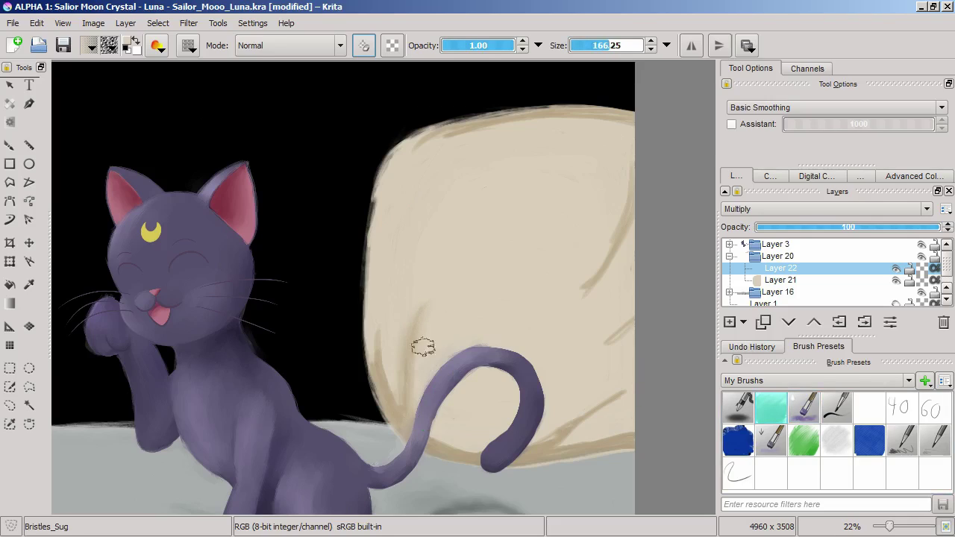
{"action": "left_click_drag", "start_coordinate": [375, 310], "coordinate": [405, 422]}
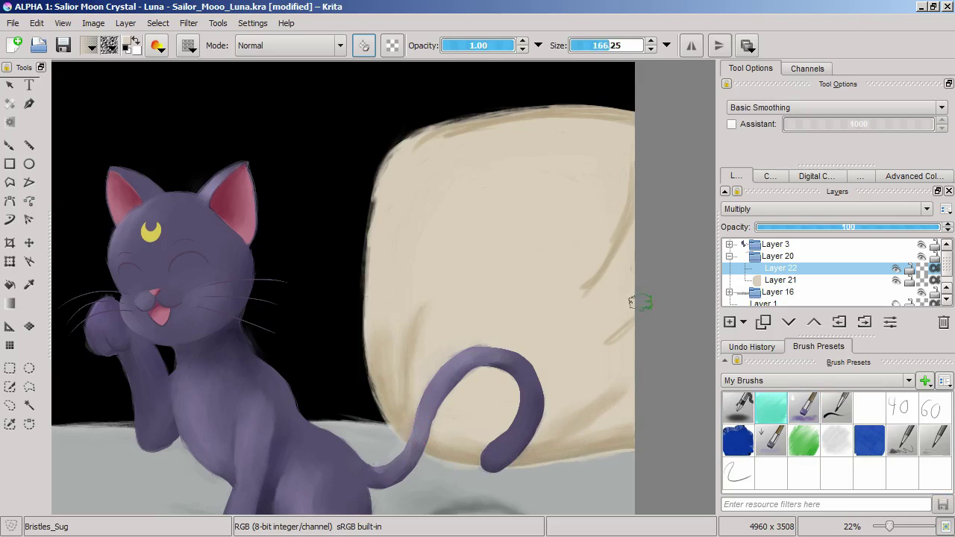
{"action": "left_click_drag", "start_coordinate": [631, 190], "coordinate": [580, 302]}
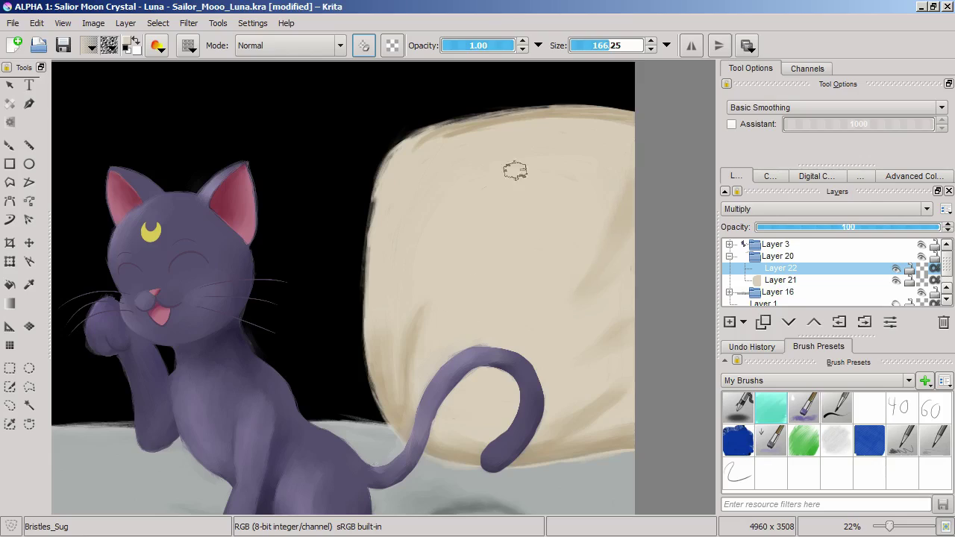
{"action": "scroll", "coordinate": [528, 171], "scroll_direction": "up", "scroll_amount": 3}
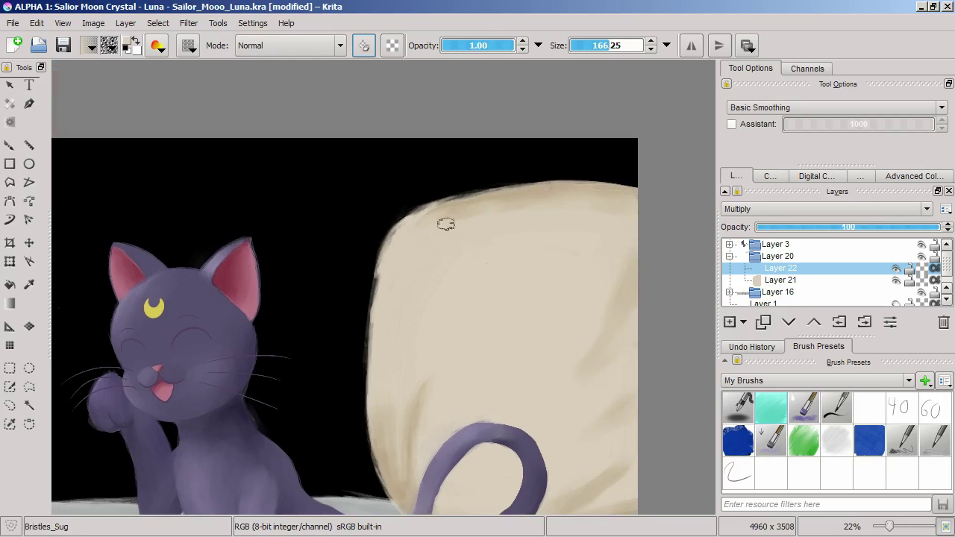
- Add a paint layer above the crease shading and select the Bristles_wet preset
{"action": "left_click_drag", "start_coordinate": [575, 482], "coordinate": [508, 399]}
{"action": "key", "text": "Insert"}
{"action": "left_click", "coordinate": [804, 407]}
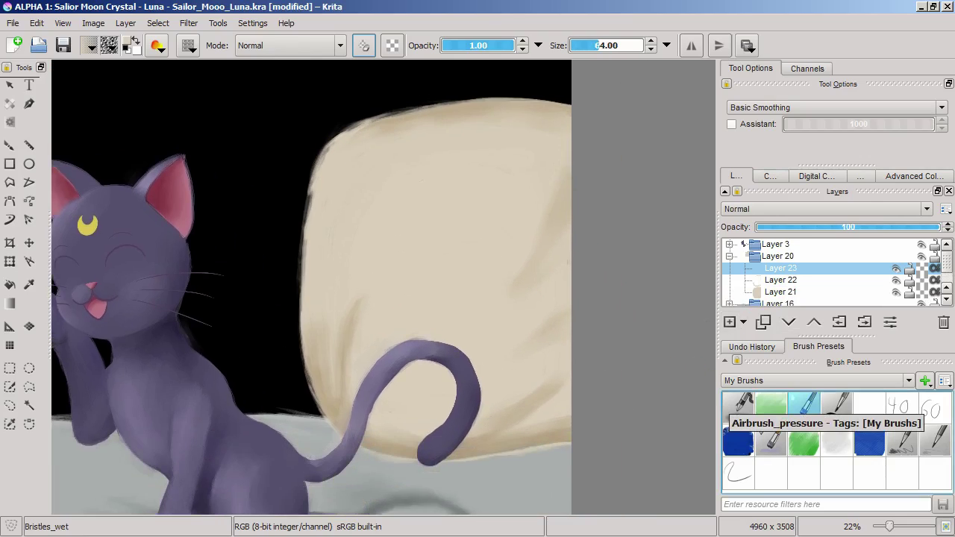
{"action": "key", "text": "ctrl+shift+0"}
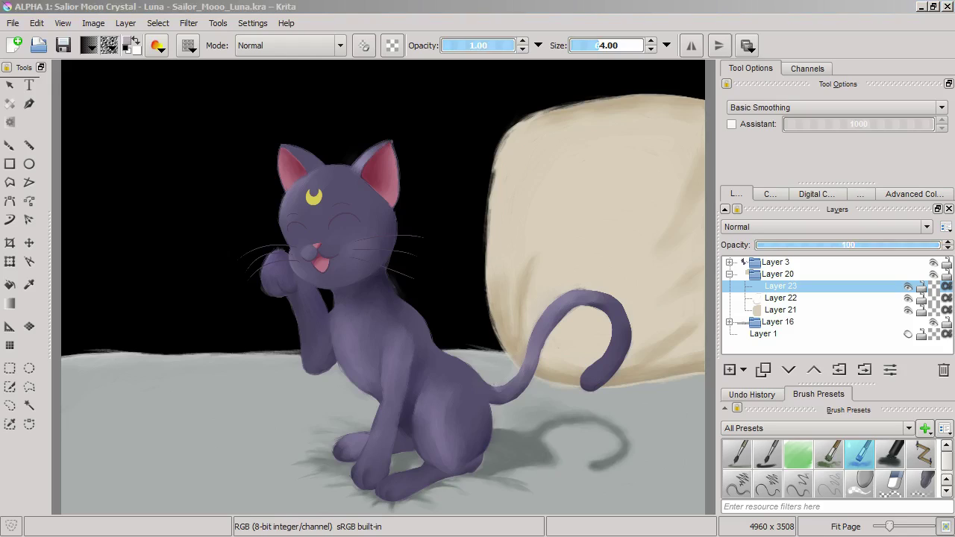
{"action": "scroll", "coordinate": [602, 276], "scroll_direction": "up", "scroll_amount": 3}
- Paint a lilac border along the upper, cat-facing and lower edges of the cream cushion
{"action": "mouse_move", "coordinate": [601, 246]}
{"action": "left_mouse_down"}
{"action": "mouse_move", "coordinate": [454, 485]}
{"action": "mouse_move", "coordinate": [465, 456]}
{"action": "left_mouse_up"}
{"action": "mouse_move", "coordinate": [308, 185]}
{"action": "left_mouse_down"}
{"action": "mouse_move", "coordinate": [256, 269]}
{"action": "mouse_move", "coordinate": [535, 133]}
{"action": "left_mouse_up"}
{"action": "mouse_move", "coordinate": [309, 188]}
{"action": "left_mouse_down"}
{"action": "mouse_move", "coordinate": [596, 144]}
{"action": "mouse_move", "coordinate": [553, 146]}
{"action": "mouse_move", "coordinate": [683, 154]}
{"action": "mouse_move", "coordinate": [415, 162]}
{"action": "left_mouse_up"}
{"action": "mouse_move", "coordinate": [285, 258]}
{"action": "left_mouse_down"}
{"action": "mouse_move", "coordinate": [363, 153]}
{"action": "mouse_move", "coordinate": [320, 368]}
{"action": "left_mouse_up"}
{"action": "mouse_move", "coordinate": [313, 437]}
{"action": "left_mouse_down"}
{"action": "mouse_move", "coordinate": [312, 262]}
{"action": "mouse_move", "coordinate": [340, 498]}
{"action": "mouse_move", "coordinate": [285, 351]}
{"action": "left_mouse_up"}
{"action": "left_click_drag", "start_coordinate": [263, 309], "coordinate": [316, 406]}
{"action": "left_click_drag", "start_coordinate": [530, 460], "coordinate": [605, 437]}
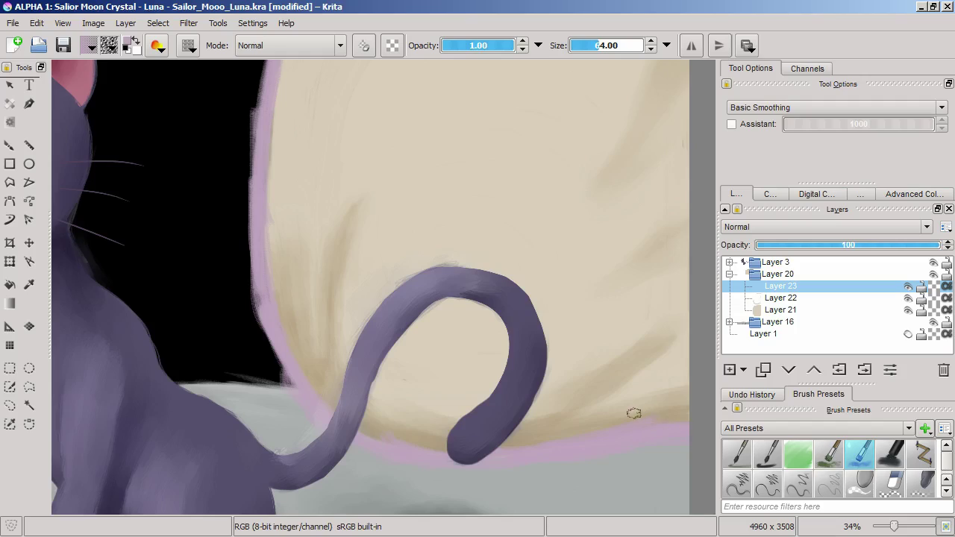
- Sketch a wavy lilac ruffle line across the ground below the cushion and up the side facing the cat
{"action": "scroll", "coordinate": [672, 400], "scroll_direction": "down", "scroll_amount": 2}
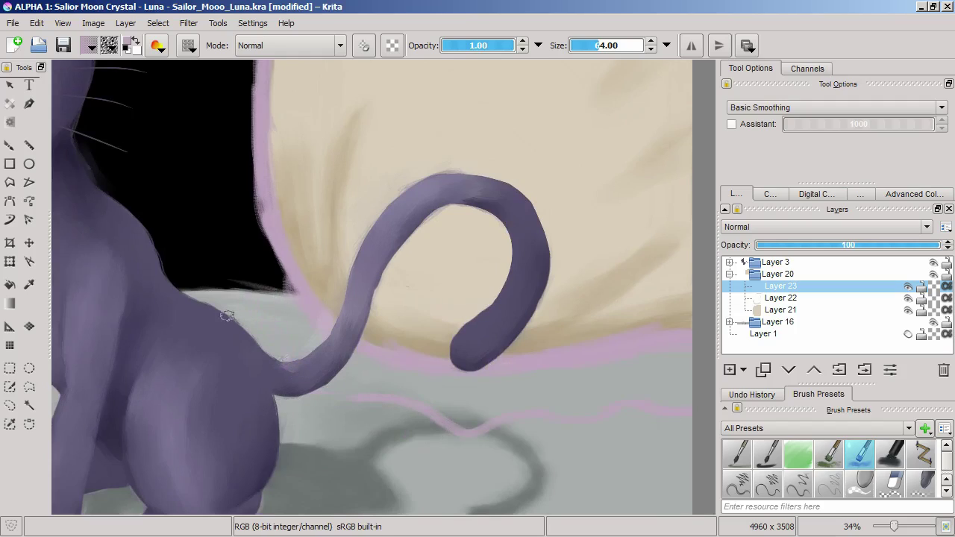
{"action": "left_click_drag", "start_coordinate": [247, 350], "coordinate": [202, 203]}
{"action": "mouse_move", "coordinate": [197, 223]}
{"action": "left_mouse_down"}
{"action": "mouse_move", "coordinate": [261, 399]}
{"action": "mouse_move", "coordinate": [214, 318]}
{"action": "left_mouse_up"}
{"action": "mouse_move", "coordinate": [273, 458]}
{"action": "left_mouse_down"}
{"action": "mouse_move", "coordinate": [224, 276]}
{"action": "mouse_move", "coordinate": [252, 219]}
{"action": "left_mouse_up"}
{"action": "left_click_drag", "start_coordinate": [250, 220], "coordinate": [222, 322]}
{"action": "left_click_drag", "start_coordinate": [223, 271], "coordinate": [269, 220]}
{"action": "left_click_drag", "start_coordinate": [236, 321], "coordinate": [273, 452]}
{"action": "left_click_drag", "start_coordinate": [257, 216], "coordinate": [267, 367]}
{"action": "mouse_move", "coordinate": [270, 365]}
{"action": "left_mouse_down"}
{"action": "mouse_move", "coordinate": [267, 316]}
{"action": "mouse_move", "coordinate": [245, 321]}
{"action": "left_mouse_up"}
{"action": "mouse_move", "coordinate": [261, 251]}
{"action": "left_mouse_down"}
{"action": "mouse_move", "coordinate": [261, 370]}
{"action": "mouse_move", "coordinate": [240, 268]}
{"action": "left_mouse_up"}
{"action": "mouse_move", "coordinate": [237, 246]}
{"action": "left_mouse_down"}
{"action": "mouse_move", "coordinate": [260, 399]}
{"action": "mouse_move", "coordinate": [237, 325]}
{"action": "left_mouse_up"}
{"action": "mouse_move", "coordinate": [237, 320]}
{"action": "left_mouse_down"}
{"action": "mouse_move", "coordinate": [213, 241]}
{"action": "mouse_move", "coordinate": [237, 347]}
{"action": "left_mouse_up"}
- Continue the wavy lilac line around the cushion's upper corner towards the canvas edge, undoing the last stroke
{"action": "left_click_drag", "start_coordinate": [213, 243], "coordinate": [335, 207]}
{"action": "left_click_drag", "start_coordinate": [222, 222], "coordinate": [315, 199]}
{"action": "mouse_move", "coordinate": [329, 197]}
{"action": "left_mouse_down"}
{"action": "mouse_move", "coordinate": [470, 154]}
{"action": "mouse_move", "coordinate": [327, 198]}
{"action": "left_mouse_up"}
{"action": "mouse_move", "coordinate": [269, 201]}
{"action": "left_mouse_down"}
{"action": "mouse_move", "coordinate": [407, 159]}
{"action": "mouse_move", "coordinate": [492, 154]}
{"action": "left_mouse_up"}
{"action": "left_click_drag", "start_coordinate": [345, 214], "coordinate": [421, 241]}
{"action": "key", "text": "ctrl+z"}
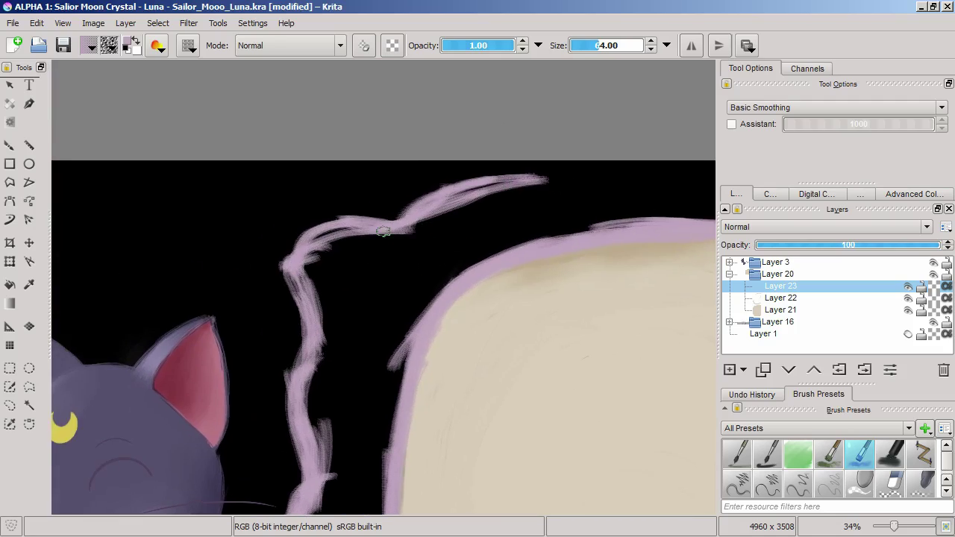
- Erase the upper part of the wavy lilac line with the Ink_brush_60 preset from My Brushes
{"action": "left_click_drag", "start_coordinate": [836, 383], "coordinate": [835, 335]}
{"action": "left_click", "coordinate": [817, 380]}
{"action": "left_click", "coordinate": [816, 416]}
{"action": "left_click", "coordinate": [934, 408]}
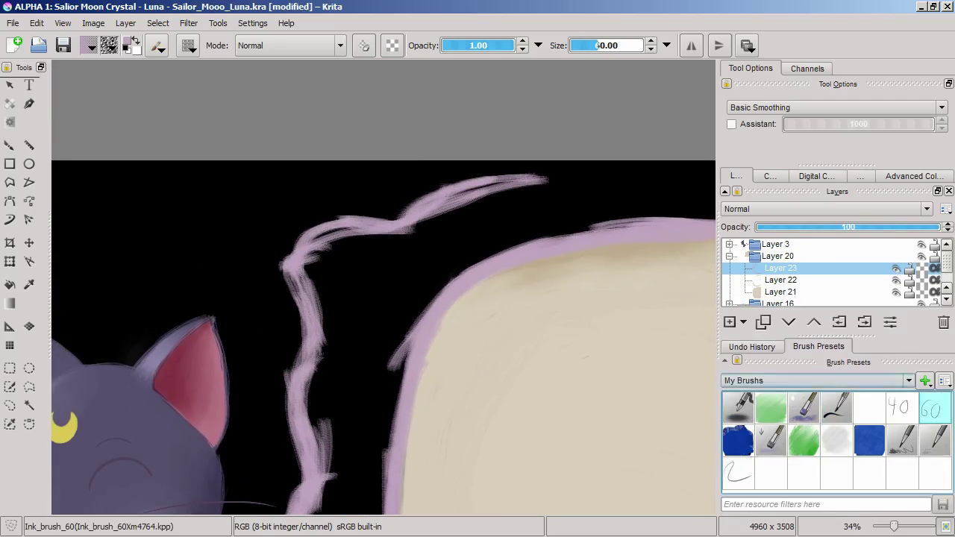
{"action": "key", "text": "e"}
{"action": "mouse_move", "coordinate": [541, 179]}
{"action": "left_mouse_down"}
{"action": "mouse_move", "coordinate": [305, 235]}
{"action": "mouse_move", "coordinate": [290, 300]}
{"action": "mouse_move", "coordinate": [317, 322]}
{"action": "left_mouse_up"}
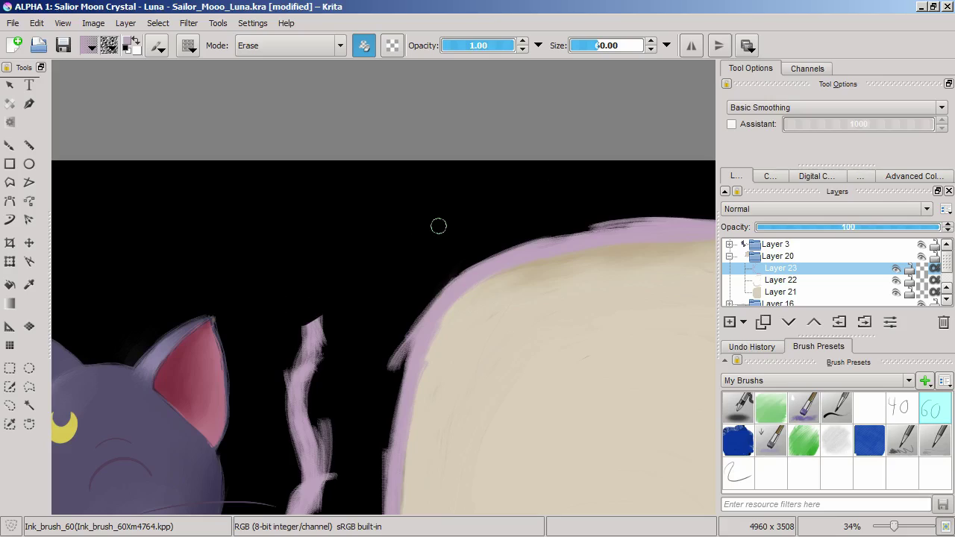
- Redraw the ruffle's pointed upper corner and scalloped side in lilac with the Bristles_wet preset
{"action": "key", "text": "slash"}
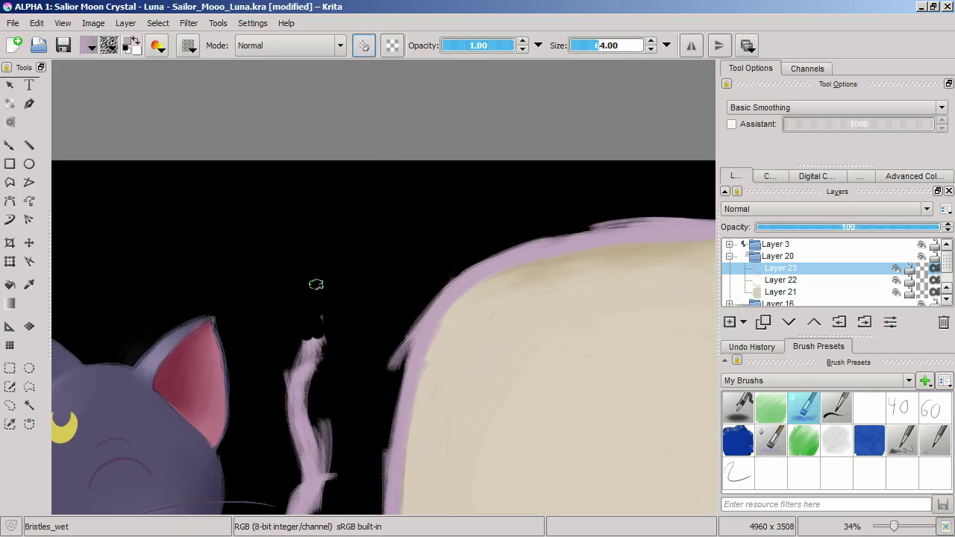
{"action": "mouse_move", "coordinate": [313, 313]}
{"action": "left_mouse_down"}
{"action": "mouse_move", "coordinate": [257, 241]}
{"action": "mouse_move", "coordinate": [271, 264]}
{"action": "mouse_move", "coordinate": [351, 200]}
{"action": "mouse_move", "coordinate": [511, 162]}
{"action": "left_mouse_up"}
{"action": "left_click_drag", "start_coordinate": [355, 195], "coordinate": [607, 162]}
{"action": "mouse_move", "coordinate": [449, 414]}
{"action": "left_mouse_down"}
{"action": "mouse_move", "coordinate": [355, 305]}
{"action": "mouse_move", "coordinate": [414, 91]}
{"action": "left_mouse_up"}
{"action": "left_click_drag", "start_coordinate": [285, 158], "coordinate": [278, 274]}
{"action": "mouse_move", "coordinate": [287, 187]}
{"action": "left_mouse_down"}
{"action": "mouse_move", "coordinate": [321, 394]}
{"action": "mouse_move", "coordinate": [374, 413]}
{"action": "mouse_move", "coordinate": [328, 267]}
{"action": "mouse_move", "coordinate": [352, 319]}
{"action": "left_mouse_up"}
{"action": "mouse_move", "coordinate": [337, 225]}
{"action": "left_mouse_down"}
{"action": "mouse_move", "coordinate": [316, 337]}
{"action": "mouse_move", "coordinate": [290, 268]}
{"action": "mouse_move", "coordinate": [325, 302]}
{"action": "mouse_move", "coordinate": [338, 193]}
{"action": "mouse_move", "coordinate": [348, 222]}
{"action": "left_mouse_up"}
- Fill the band between the ruffle line and the cushion with solid lilac, from above the cushion down to the ground
{"action": "scroll", "coordinate": [348, 221], "scroll_direction": "up", "scroll_amount": 3}
{"action": "mouse_move", "coordinate": [287, 237]}
{"action": "left_mouse_down"}
{"action": "mouse_move", "coordinate": [280, 212]}
{"action": "mouse_move", "coordinate": [315, 348]}
{"action": "mouse_move", "coordinate": [378, 146]}
{"action": "mouse_move", "coordinate": [304, 239]}
{"action": "mouse_move", "coordinate": [306, 195]}
{"action": "mouse_move", "coordinate": [335, 173]}
{"action": "mouse_move", "coordinate": [431, 171]}
{"action": "mouse_move", "coordinate": [295, 202]}
{"action": "mouse_move", "coordinate": [351, 190]}
{"action": "mouse_move", "coordinate": [347, 364]}
{"action": "mouse_move", "coordinate": [342, 296]}
{"action": "mouse_move", "coordinate": [407, 288]}
{"action": "mouse_move", "coordinate": [405, 316]}
{"action": "mouse_move", "coordinate": [358, 384]}
{"action": "mouse_move", "coordinate": [348, 255]}
{"action": "mouse_move", "coordinate": [397, 185]}
{"action": "mouse_move", "coordinate": [524, 142]}
{"action": "mouse_move", "coordinate": [664, 129]}
{"action": "left_mouse_up"}
{"action": "scroll", "coordinate": [305, 238], "scroll_direction": "up", "scroll_amount": 3}
{"action": "mouse_move", "coordinate": [683, 129]}
{"action": "left_mouse_down"}
{"action": "mouse_move", "coordinate": [546, 148]}
{"action": "mouse_move", "coordinate": [683, 155]}
{"action": "left_mouse_up"}
{"action": "mouse_move", "coordinate": [484, 131]}
{"action": "left_mouse_down"}
{"action": "mouse_move", "coordinate": [677, 176]}
{"action": "mouse_move", "coordinate": [614, 158]}
{"action": "mouse_move", "coordinate": [643, 165]}
{"action": "mouse_move", "coordinate": [646, 187]}
{"action": "mouse_move", "coordinate": [701, 222]}
{"action": "mouse_move", "coordinate": [691, 201]}
{"action": "mouse_move", "coordinate": [661, 217]}
{"action": "mouse_move", "coordinate": [363, 228]}
{"action": "mouse_move", "coordinate": [323, 257]}
{"action": "mouse_move", "coordinate": [496, 213]}
{"action": "mouse_move", "coordinate": [456, 155]}
{"action": "mouse_move", "coordinate": [575, 180]}
{"action": "mouse_move", "coordinate": [321, 185]}
{"action": "mouse_move", "coordinate": [245, 214]}
{"action": "mouse_move", "coordinate": [256, 214]}
{"action": "mouse_move", "coordinate": [237, 280]}
{"action": "mouse_move", "coordinate": [259, 297]}
{"action": "mouse_move", "coordinate": [291, 205]}
{"action": "mouse_move", "coordinate": [470, 164]}
{"action": "mouse_move", "coordinate": [625, 191]}
{"action": "mouse_move", "coordinate": [323, 197]}
{"action": "mouse_move", "coordinate": [273, 246]}
{"action": "mouse_move", "coordinate": [421, 181]}
{"action": "mouse_move", "coordinate": [389, 216]}
{"action": "left_mouse_up"}
{"action": "left_click_drag", "start_coordinate": [305, 274], "coordinate": [455, 180]}
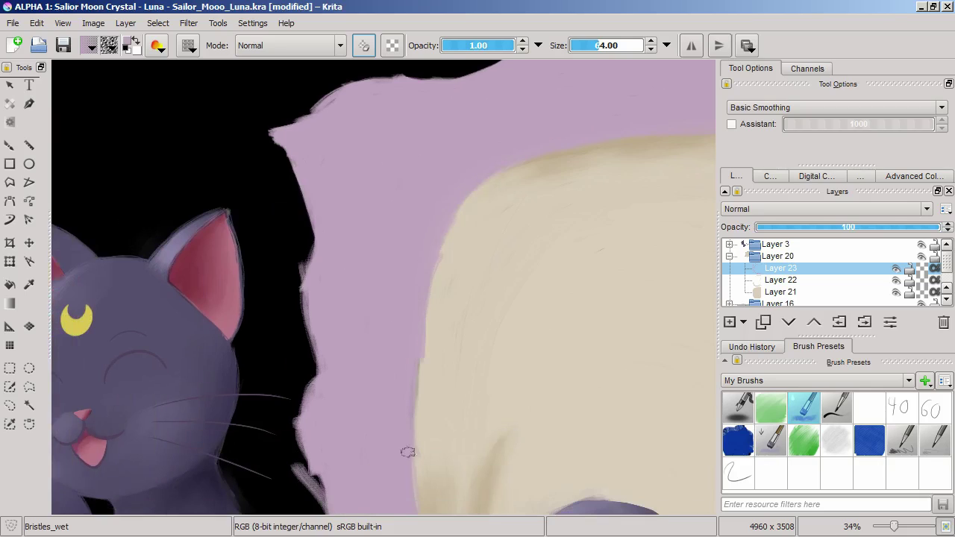
{"action": "left_click_drag", "start_coordinate": [418, 440], "coordinate": [411, 325]}
{"action": "left_click_drag", "start_coordinate": [345, 376], "coordinate": [313, 312]}
{"action": "left_click_drag", "start_coordinate": [404, 493], "coordinate": [315, 355]}
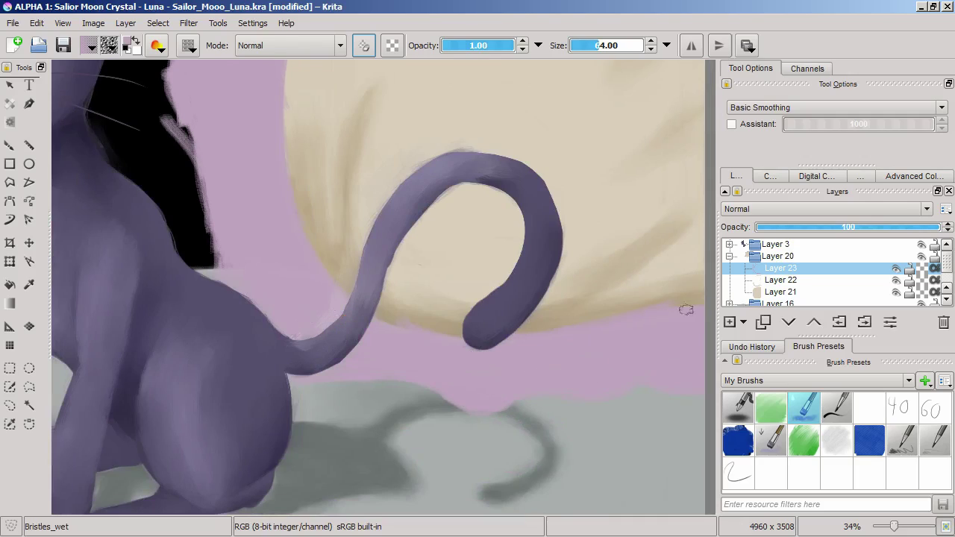
- Smudge the ruffle's ragged edge beside the cat's whiskers and back into scallops with the Bristles_Sug preset
{"action": "left_click_drag", "start_coordinate": [418, 194], "coordinate": [532, 410]}
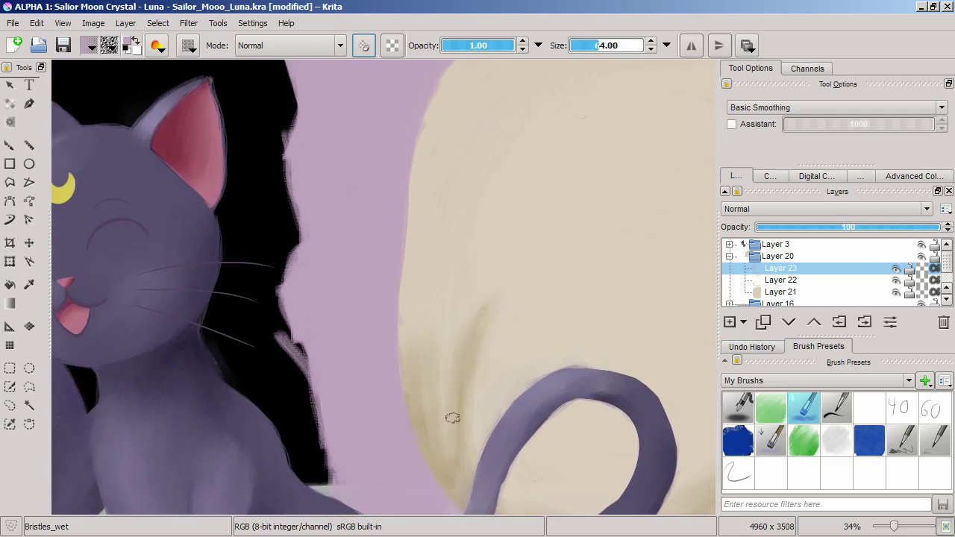
{"action": "mouse_move", "coordinate": [299, 387]}
{"action": "left_mouse_down"}
{"action": "mouse_move", "coordinate": [294, 358]}
{"action": "mouse_move", "coordinate": [324, 488]}
{"action": "left_mouse_up"}
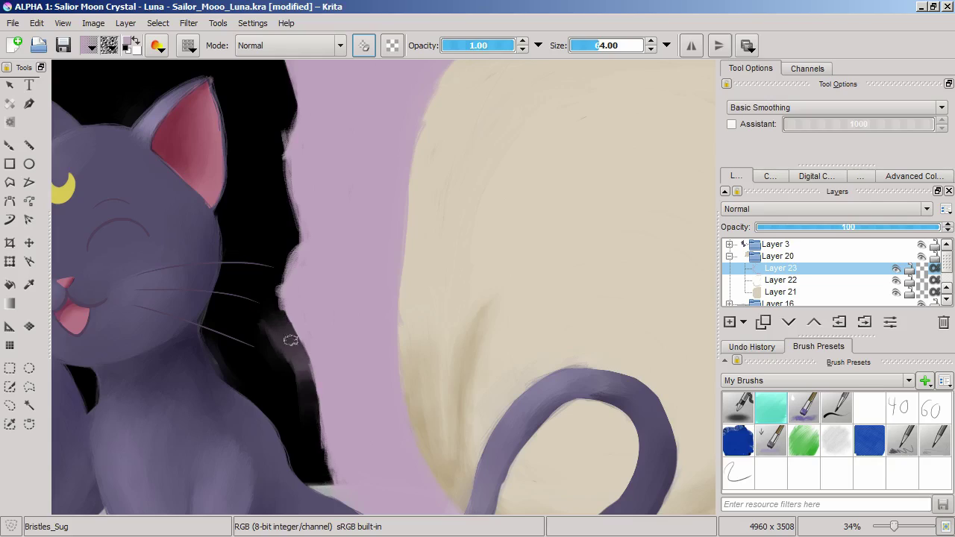
{"action": "left_click_drag", "start_coordinate": [288, 252], "coordinate": [299, 296]}
{"action": "left_click_drag", "start_coordinate": [313, 337], "coordinate": [333, 413]}
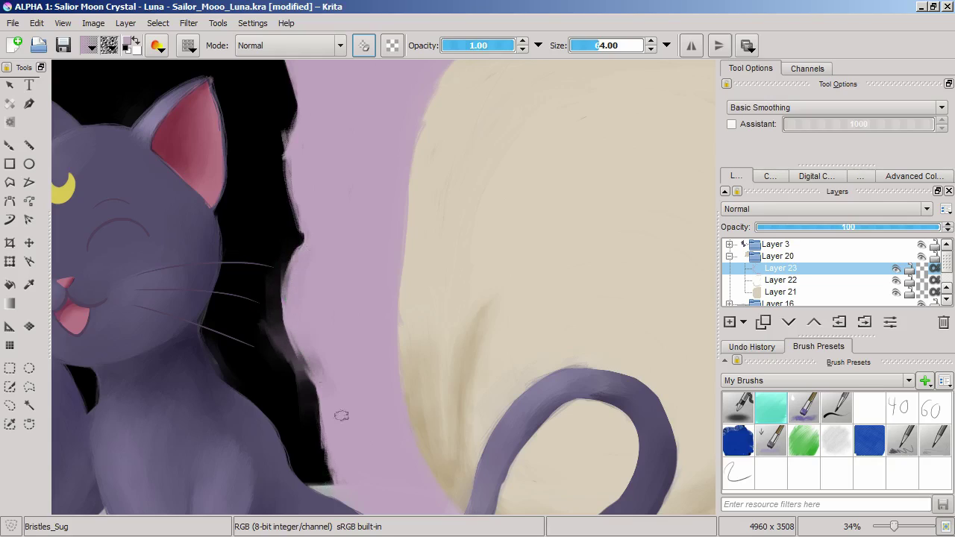
{"action": "left_click_drag", "start_coordinate": [311, 237], "coordinate": [333, 383]}
{"action": "left_click_drag", "start_coordinate": [320, 333], "coordinate": [321, 291]}
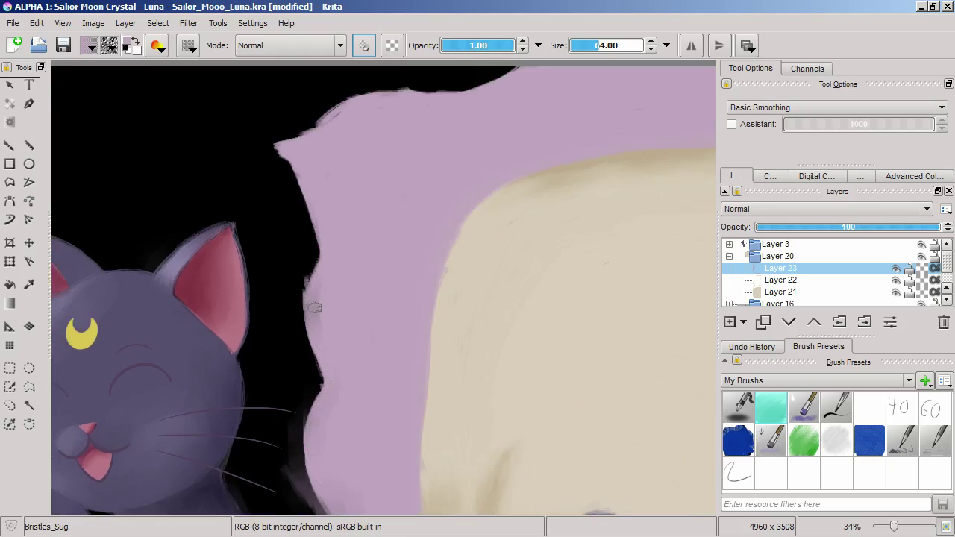
- Shape the scallops and pointed upper corner of the lilac ruffle by smudging along its outer edge
{"action": "left_click_drag", "start_coordinate": [330, 377], "coordinate": [303, 405]}
{"action": "mouse_move", "coordinate": [310, 264]}
{"action": "left_mouse_down"}
{"action": "mouse_move", "coordinate": [340, 329]}
{"action": "mouse_move", "coordinate": [311, 252]}
{"action": "left_mouse_up"}
{"action": "mouse_move", "coordinate": [384, 172]}
{"action": "left_mouse_down"}
{"action": "mouse_move", "coordinate": [477, 149]}
{"action": "mouse_move", "coordinate": [435, 171]}
{"action": "mouse_move", "coordinate": [489, 169]}
{"action": "left_mouse_up"}
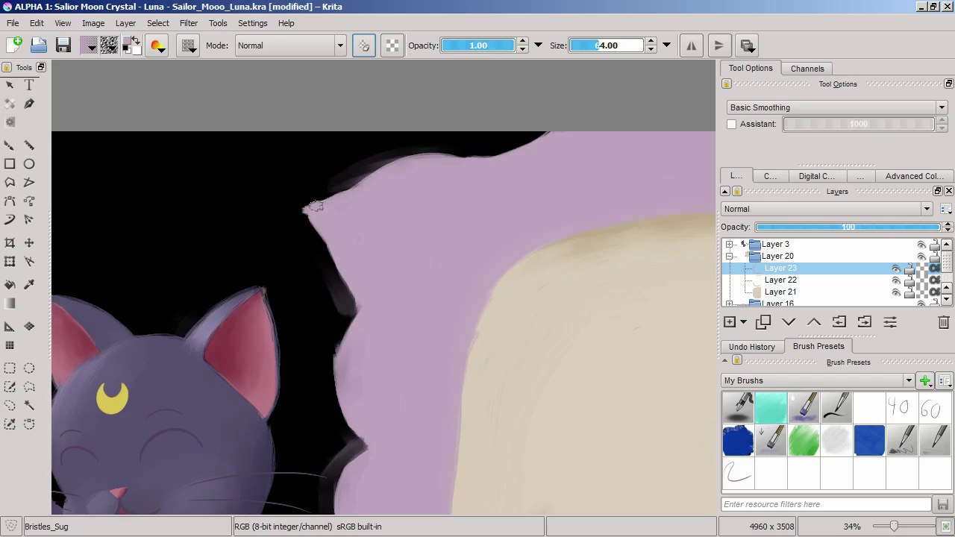
{"action": "left_click_drag", "start_coordinate": [381, 422], "coordinate": [257, 242]}
{"action": "left_click_drag", "start_coordinate": [299, 478], "coordinate": [271, 273]}
{"action": "left_click_drag", "start_coordinate": [390, 353], "coordinate": [296, 327]}
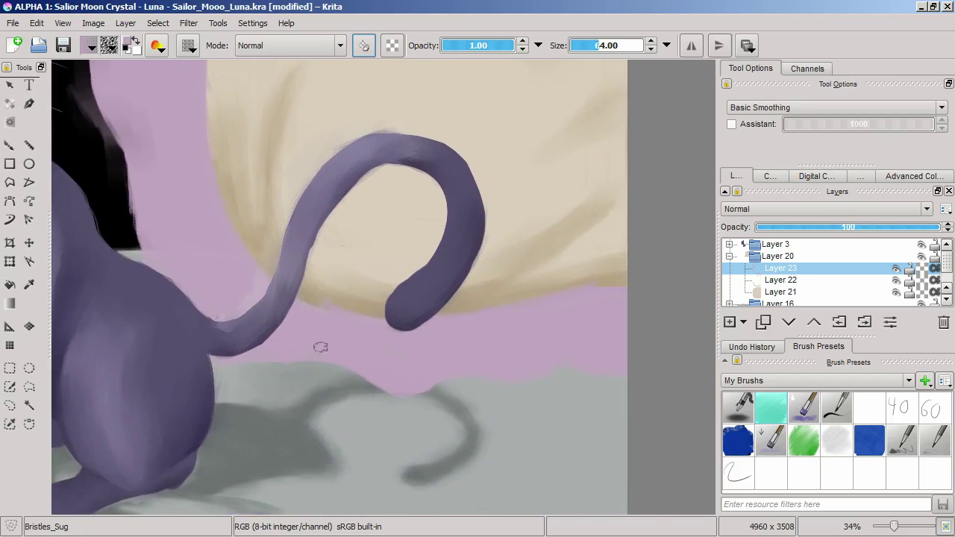
- Erase the dark smudges outside the ruffle beside the cat's face with the Ink_brush_60 preset, undoing stray strokes
{"action": "key", "text": "ctrl+shift+0"}
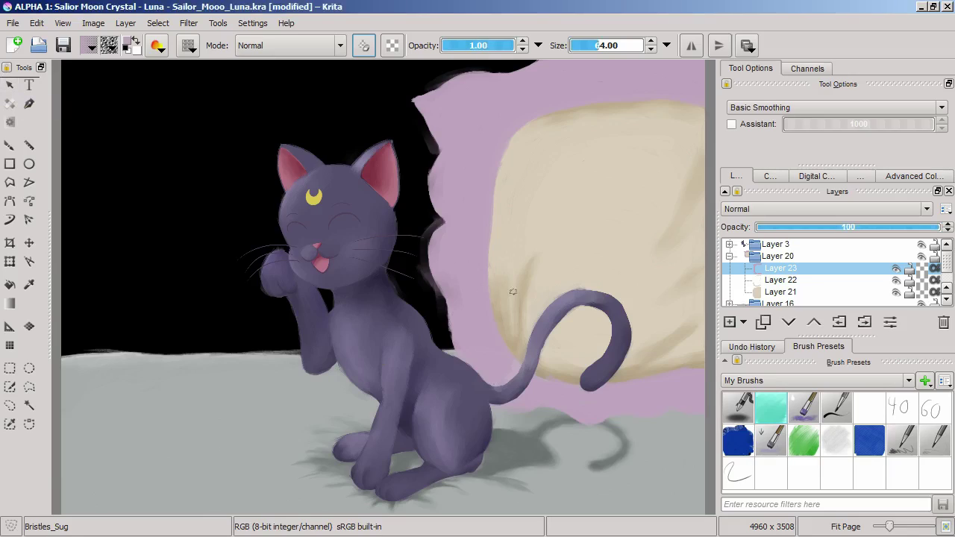
{"action": "scroll", "coordinate": [482, 296], "scroll_direction": "up", "scroll_amount": 3}
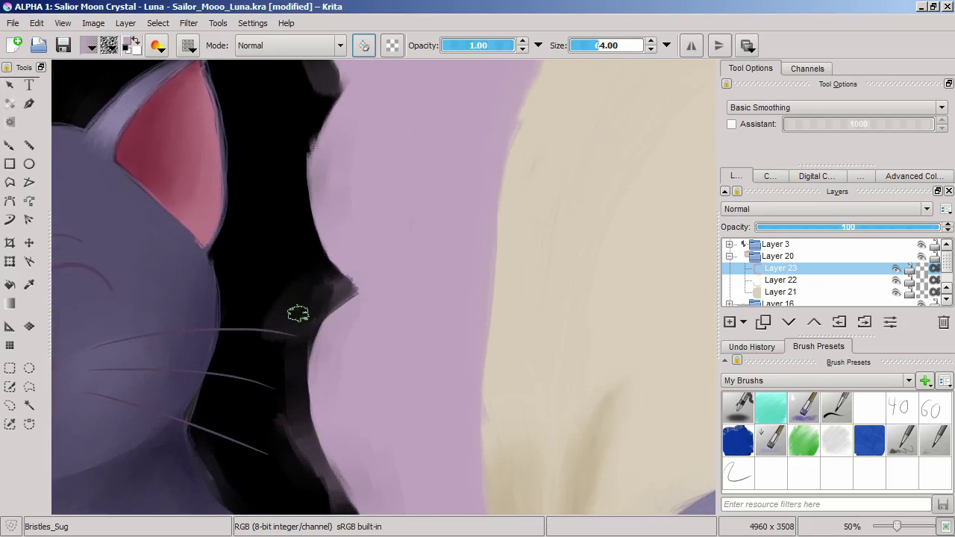
{"action": "left_click", "coordinate": [934, 408]}
{"action": "mouse_move", "coordinate": [282, 339]}
{"action": "left_mouse_down"}
{"action": "mouse_move", "coordinate": [309, 277]}
{"action": "mouse_move", "coordinate": [254, 306]}
{"action": "left_mouse_up"}
{"action": "left_click", "coordinate": [364, 45]}
{"action": "mouse_move", "coordinate": [320, 490]}
{"action": "left_mouse_down"}
{"action": "mouse_move", "coordinate": [287, 420]}
{"action": "mouse_move", "coordinate": [305, 277]}
{"action": "left_mouse_up"}
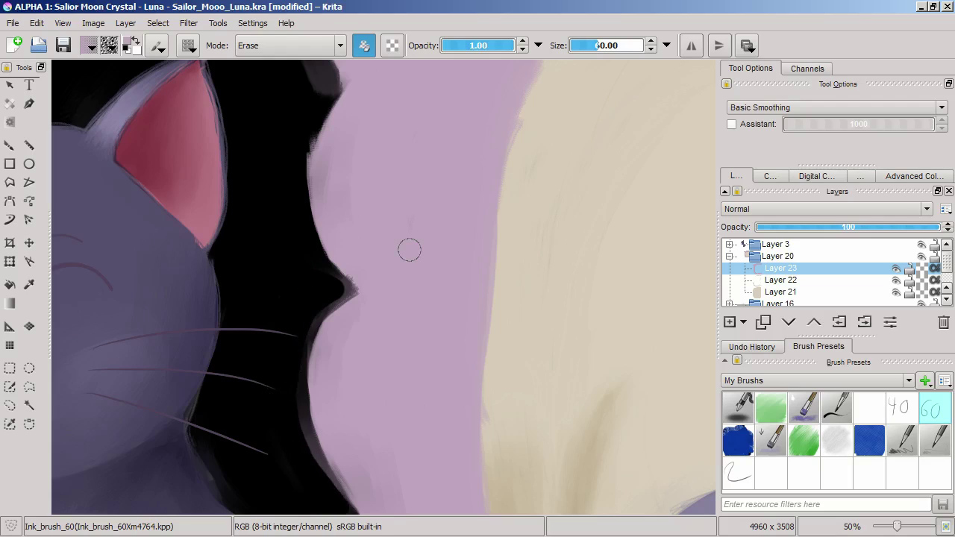
{"action": "key", "text": "/"}
{"action": "left_click_drag", "start_coordinate": [321, 300], "coordinate": [288, 362]}
{"action": "left_click_drag", "start_coordinate": [290, 255], "coordinate": [267, 300]}
{"action": "key", "text": "ctrl+z"}
{"action": "key", "text": "ctrl+z"}
- Smudge the lilac ruffle's outer edge beside the cat's whiskers and back down to the ground with the Bristles_Sug preset
{"action": "left_click", "coordinate": [770, 408]}
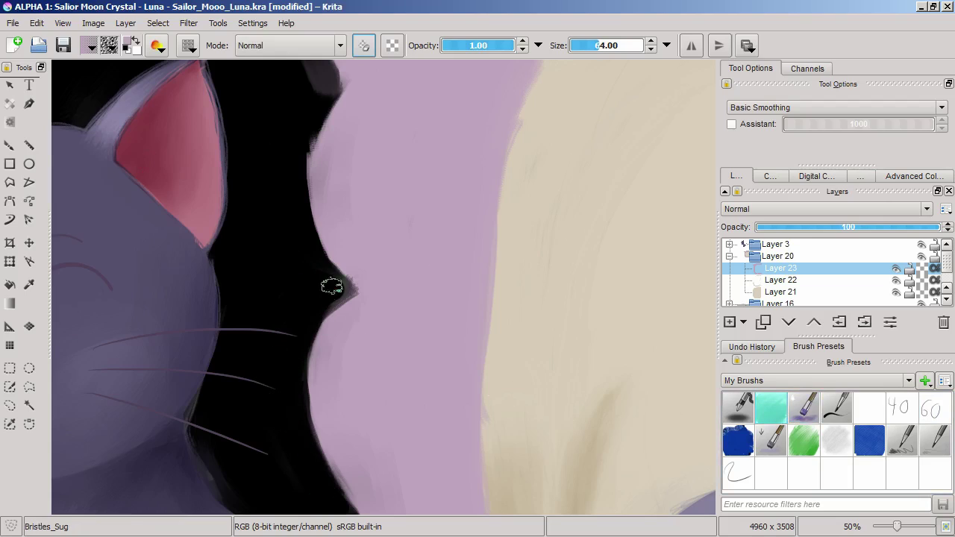
{"action": "left_click_drag", "start_coordinate": [328, 349], "coordinate": [373, 500]}
{"action": "mouse_move", "coordinate": [376, 303]}
{"action": "left_mouse_down"}
{"action": "mouse_move", "coordinate": [226, 79]}
{"action": "mouse_move", "coordinate": [253, 43]}
{"action": "left_mouse_up"}
{"action": "left_click_drag", "start_coordinate": [235, 263], "coordinate": [247, 364]}
{"action": "left_click_drag", "start_coordinate": [257, 304], "coordinate": [258, 389]}
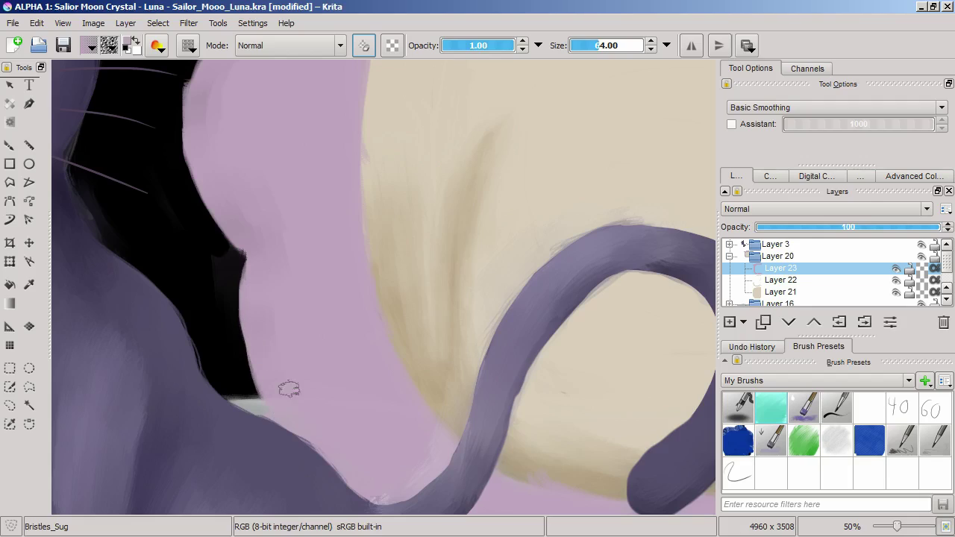
{"action": "left_click_drag", "start_coordinate": [428, 492], "coordinate": [233, 248]}
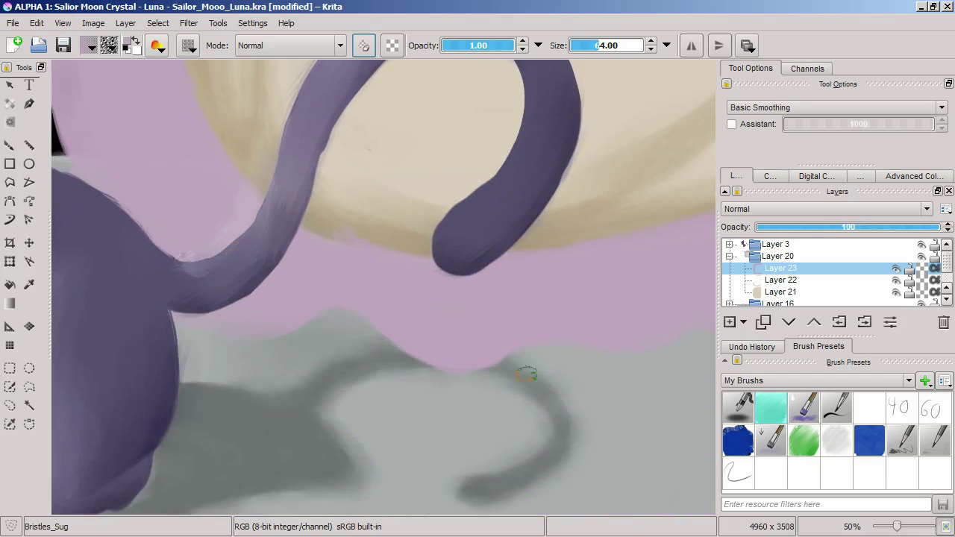
- Smudge the ruffle's lower scalloped edge along the ground below the cat's tail
{"action": "left_click_drag", "start_coordinate": [652, 324], "coordinate": [511, 390]}
{"action": "left_click_drag", "start_coordinate": [199, 293], "coordinate": [392, 368]}
{"action": "left_click_drag", "start_coordinate": [485, 414], "coordinate": [485, 487]}
{"action": "left_click_drag", "start_coordinate": [358, 246], "coordinate": [343, 309]}
{"action": "left_click_drag", "start_coordinate": [332, 311], "coordinate": [332, 240]}
{"action": "mouse_move", "coordinate": [371, 322]}
{"action": "left_mouse_down"}
{"action": "mouse_move", "coordinate": [382, 367]}
{"action": "mouse_move", "coordinate": [373, 351]}
{"action": "left_mouse_up"}
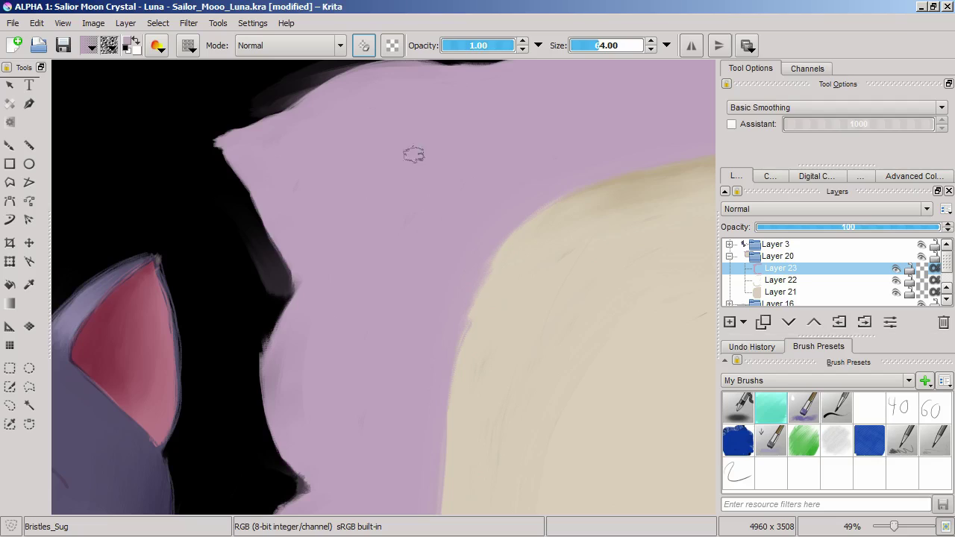
- Touch up the ruffle's outer edge beside the cat's back with the Bristles_wet preset, undoing a stray stroke
{"action": "key", "text": "2"}
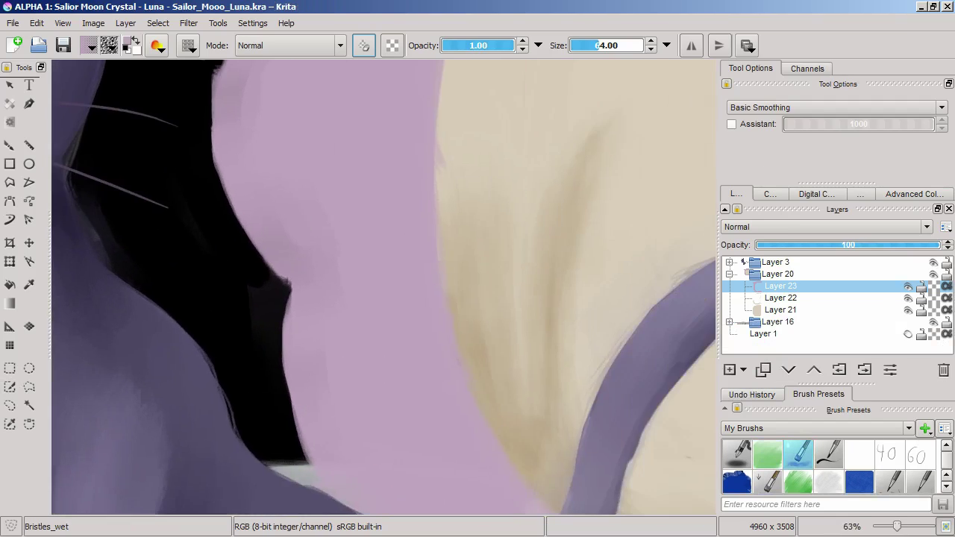
{"action": "left_click_drag", "start_coordinate": [362, 82], "coordinate": [382, 297]}
{"action": "key", "text": "slash"}
{"action": "mouse_move", "coordinate": [188, 160]}
{"action": "left_mouse_down"}
{"action": "mouse_move", "coordinate": [230, 292]}
{"action": "mouse_move", "coordinate": [269, 314]}
{"action": "mouse_move", "coordinate": [311, 311]}
{"action": "mouse_move", "coordinate": [271, 362]}
{"action": "mouse_move", "coordinate": [311, 329]}
{"action": "left_mouse_up"}
{"action": "key", "text": "e"}
{"action": "key", "text": "ctrl+z"}
{"action": "mouse_move", "coordinate": [212, 264]}
{"action": "left_mouse_down"}
{"action": "mouse_move", "coordinate": [183, 156]}
{"action": "mouse_move", "coordinate": [268, 266]}
{"action": "mouse_move", "coordinate": [307, 389]}
{"action": "left_mouse_up"}
{"action": "mouse_move", "coordinate": [272, 304]}
{"action": "left_mouse_down"}
{"action": "mouse_move", "coordinate": [258, 356]}
{"action": "mouse_move", "coordinate": [327, 364]}
{"action": "left_mouse_up"}
{"action": "mouse_move", "coordinate": [329, 356]}
{"action": "left_mouse_down"}
{"action": "mouse_move", "coordinate": [306, 279]}
{"action": "mouse_move", "coordinate": [296, 181]}
{"action": "left_mouse_up"}
- Refine the scallops along the ruffle's outer edge up toward its pointed upper corner, undoing one stroke
{"action": "mouse_move", "coordinate": [297, 197]}
{"action": "left_mouse_down"}
{"action": "mouse_move", "coordinate": [255, 219]}
{"action": "mouse_move", "coordinate": [276, 232]}
{"action": "left_mouse_up"}
{"action": "mouse_move", "coordinate": [253, 365]}
{"action": "left_mouse_down"}
{"action": "mouse_move", "coordinate": [285, 426]}
{"action": "mouse_move", "coordinate": [412, 226]}
{"action": "left_mouse_up"}
{"action": "mouse_move", "coordinate": [373, 282]}
{"action": "left_mouse_down"}
{"action": "mouse_move", "coordinate": [420, 247]}
{"action": "mouse_move", "coordinate": [354, 473]}
{"action": "mouse_move", "coordinate": [366, 362]}
{"action": "left_mouse_up"}
{"action": "mouse_move", "coordinate": [381, 260]}
{"action": "left_mouse_down"}
{"action": "mouse_move", "coordinate": [386, 451]}
{"action": "mouse_move", "coordinate": [294, 208]}
{"action": "left_mouse_up"}
{"action": "left_click_drag", "start_coordinate": [332, 313], "coordinate": [285, 226]}
{"action": "left_click_drag", "start_coordinate": [328, 358], "coordinate": [299, 234]}
{"action": "left_click_drag", "start_coordinate": [299, 191], "coordinate": [309, 292]}
{"action": "key", "text": "/"}
{"action": "mouse_move", "coordinate": [401, 78]}
{"action": "left_mouse_down"}
{"action": "mouse_move", "coordinate": [418, 296]}
{"action": "mouse_move", "coordinate": [431, 185]}
{"action": "left_mouse_up"}
{"action": "left_click_drag", "start_coordinate": [356, 269], "coordinate": [359, 334]}
{"action": "left_click_drag", "start_coordinate": [311, 297], "coordinate": [314, 372]}
{"action": "key", "text": "ctrl+z"}
{"action": "mouse_move", "coordinate": [367, 313]}
{"action": "left_mouse_down"}
{"action": "mouse_move", "coordinate": [373, 256]}
{"action": "mouse_move", "coordinate": [389, 500]}
{"action": "mouse_move", "coordinate": [356, 396]}
{"action": "mouse_move", "coordinate": [371, 237]}
{"action": "mouse_move", "coordinate": [368, 441]}
{"action": "left_mouse_up"}
{"action": "mouse_move", "coordinate": [359, 261]}
{"action": "left_mouse_down"}
{"action": "mouse_move", "coordinate": [343, 432]}
{"action": "mouse_move", "coordinate": [333, 246]}
{"action": "left_mouse_up"}
- Smudge the ruffle's top edge into a smooth wave beside the pointed corner with the Bristles_Sug preset
{"action": "left_click", "coordinate": [767, 454]}
{"action": "mouse_move", "coordinate": [332, 210]}
{"action": "left_mouse_down"}
{"action": "mouse_move", "coordinate": [345, 448]}
{"action": "mouse_move", "coordinate": [335, 296]}
{"action": "mouse_move", "coordinate": [320, 266]}
{"action": "mouse_move", "coordinate": [375, 158]}
{"action": "left_mouse_up"}
{"action": "scroll", "coordinate": [328, 311], "scroll_direction": "up", "scroll_amount": 3}
{"action": "scroll", "coordinate": [374, 158], "scroll_direction": "up", "scroll_amount": 3}
{"action": "left_click_drag", "start_coordinate": [358, 302], "coordinate": [341, 314]}
{"action": "mouse_move", "coordinate": [311, 249]}
{"action": "left_mouse_down"}
{"action": "mouse_move", "coordinate": [266, 155]}
{"action": "mouse_move", "coordinate": [305, 128]}
{"action": "mouse_move", "coordinate": [279, 161]}
{"action": "mouse_move", "coordinate": [327, 148]}
{"action": "left_mouse_up"}
{"action": "scroll", "coordinate": [397, 222], "scroll_direction": "down", "scroll_amount": 2}
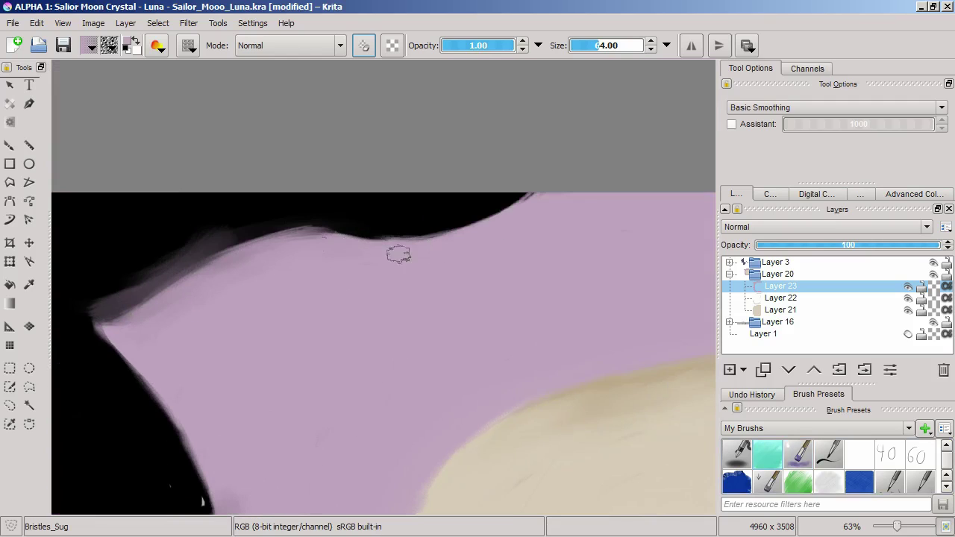
- Cut a notch below the ruffle's pointed upper corner and clean the dark smudges off the edge above it
{"action": "scroll", "coordinate": [505, 273], "scroll_direction": "down", "scroll_amount": 5}
{"action": "scroll", "coordinate": [430, 277], "scroll_direction": "up", "scroll_amount": 4}
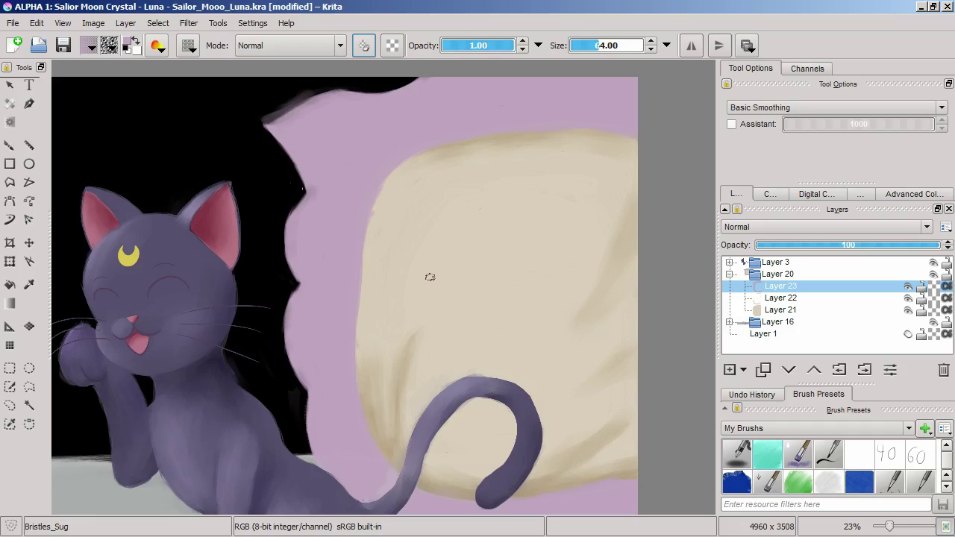
{"action": "scroll", "coordinate": [591, 307], "scroll_direction": "up", "scroll_amount": 3}
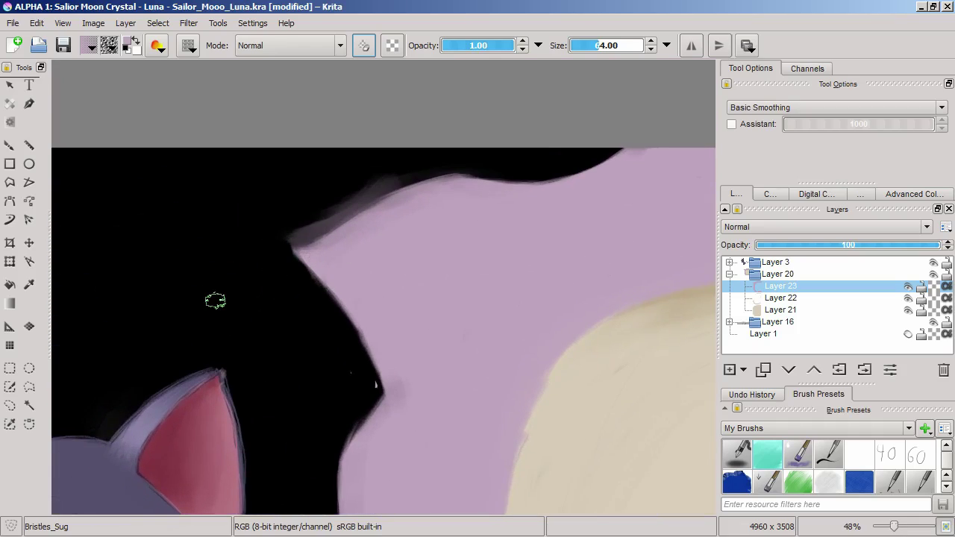
{"action": "left_click_drag", "start_coordinate": [302, 251], "coordinate": [334, 290]}
{"action": "key", "text": "slash"}
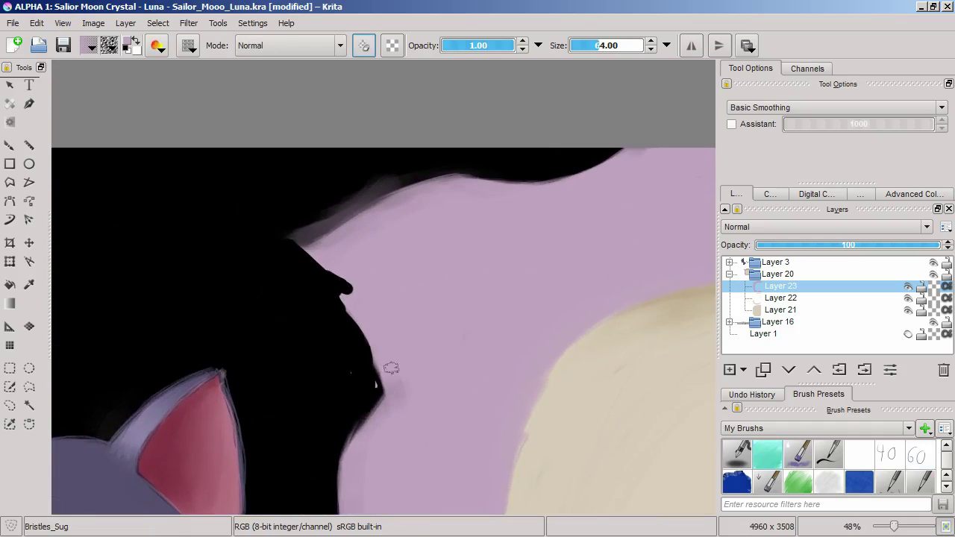
{"action": "left_click_drag", "start_coordinate": [372, 350], "coordinate": [360, 298]}
{"action": "mouse_move", "coordinate": [320, 243]}
{"action": "left_mouse_down"}
{"action": "mouse_move", "coordinate": [351, 224]}
{"action": "mouse_move", "coordinate": [358, 202]}
{"action": "mouse_move", "coordinate": [415, 172]}
{"action": "left_mouse_up"}
{"action": "key", "text": "slash"}
{"action": "left_click_drag", "start_coordinate": [277, 201], "coordinate": [449, 146]}
{"action": "key", "text": "slash"}
{"action": "mouse_move", "coordinate": [350, 225]}
{"action": "left_mouse_down"}
{"action": "mouse_move", "coordinate": [302, 232]}
{"action": "mouse_move", "coordinate": [483, 179]}
{"action": "left_mouse_up"}
{"action": "left_click_drag", "start_coordinate": [507, 214], "coordinate": [366, 71]}
- Add a new layer above Layer 23 in the Layer 20 group and set its blending mode to Multiply
{"action": "scroll", "coordinate": [361, 298], "scroll_direction": "down", "scroll_amount": 4}
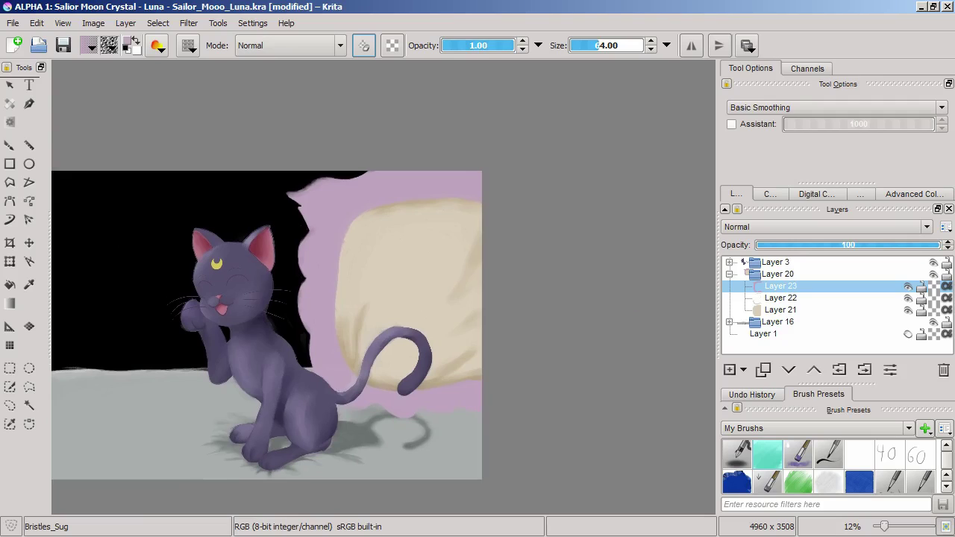
{"action": "left_click", "coordinate": [729, 370]}
{"action": "left_click", "coordinate": [826, 227]}
{"action": "left_click", "coordinate": [747, 344]}
- Paint a purple shadow line where the ruffle meets the cushion's top edge using Bristles_wet, undoing two stray strokes
{"action": "scroll", "coordinate": [385, 289], "scroll_direction": "up", "scroll_amount": 3}
{"action": "left_click", "coordinate": [798, 455]}
{"action": "scroll", "coordinate": [382, 286], "scroll_direction": "up", "scroll_amount": 2}
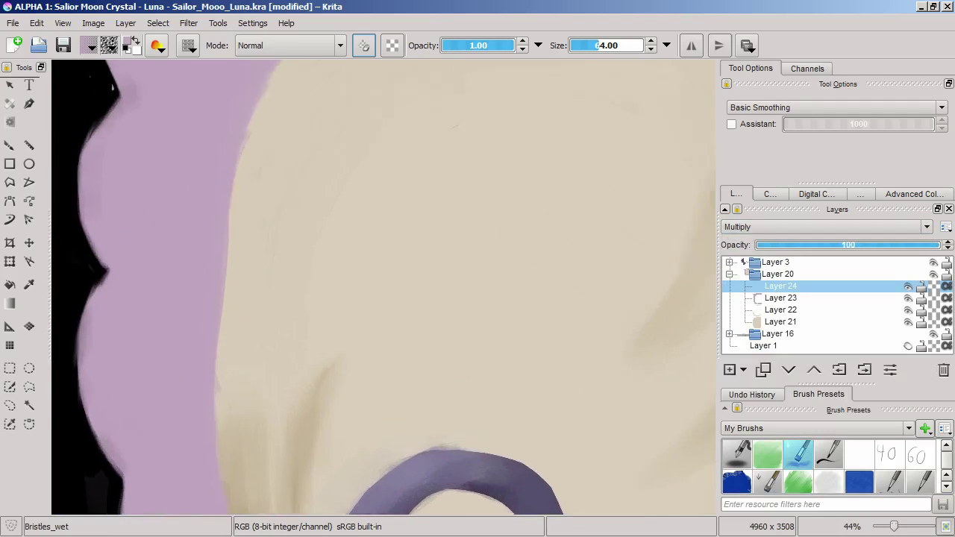
{"action": "left_click_drag", "start_coordinate": [336, 179], "coordinate": [410, 364]}
{"action": "left_click_drag", "start_coordinate": [305, 300], "coordinate": [409, 184]}
{"action": "left_click_drag", "start_coordinate": [327, 236], "coordinate": [573, 160]}
{"action": "left_click_drag", "start_coordinate": [423, 176], "coordinate": [602, 137]}
{"action": "mouse_move", "coordinate": [431, 185]}
{"action": "left_mouse_down"}
{"action": "mouse_move", "coordinate": [348, 318]}
{"action": "mouse_move", "coordinate": [525, 279]}
{"action": "left_mouse_up"}
{"action": "key", "text": "ctrl+z"}
{"action": "key", "text": "ctrl+z"}
{"action": "left_click_drag", "start_coordinate": [444, 289], "coordinate": [205, 312]}
{"action": "left_click_drag", "start_coordinate": [208, 311], "coordinate": [437, 289]}
{"action": "left_click_drag", "start_coordinate": [373, 296], "coordinate": [500, 318]}
{"action": "left_click_drag", "start_coordinate": [328, 296], "coordinate": [445, 295]}
- Paint tapered purple fold shadows in the ruffle above the cushion, widening them at the seam and outer edge
{"action": "mouse_move", "coordinate": [562, 236]}
{"action": "left_mouse_down"}
{"action": "mouse_move", "coordinate": [500, 286]}
{"action": "mouse_move", "coordinate": [583, 202]}
{"action": "left_mouse_up"}
{"action": "left_click_drag", "start_coordinate": [518, 293], "coordinate": [576, 266]}
{"action": "left_click_drag", "start_coordinate": [464, 297], "coordinate": [488, 266]}
{"action": "left_click_drag", "start_coordinate": [496, 266], "coordinate": [422, 302]}
{"action": "left_click_drag", "start_coordinate": [333, 317], "coordinate": [366, 354]}
{"action": "left_click_drag", "start_coordinate": [415, 338], "coordinate": [455, 291]}
{"action": "left_click_drag", "start_coordinate": [433, 349], "coordinate": [453, 261]}
{"action": "left_click_drag", "start_coordinate": [462, 339], "coordinate": [452, 261]}
{"action": "mouse_move", "coordinate": [366, 344]}
{"action": "left_mouse_down"}
{"action": "mouse_move", "coordinate": [447, 325]}
{"action": "mouse_move", "coordinate": [355, 292]}
{"action": "left_mouse_up"}
{"action": "left_click_drag", "start_coordinate": [405, 323], "coordinate": [368, 307]}
- Paint diagonal purple fold lines from the ruffle's pointed upper corner toward the cushion's corner
{"action": "left_click_drag", "start_coordinate": [312, 255], "coordinate": [272, 236]}
{"action": "mouse_move", "coordinate": [280, 237]}
{"action": "left_mouse_down"}
{"action": "mouse_move", "coordinate": [307, 221]}
{"action": "mouse_move", "coordinate": [342, 278]}
{"action": "left_mouse_up"}
{"action": "left_click_drag", "start_coordinate": [313, 291], "coordinate": [461, 229]}
{"action": "left_click_drag", "start_coordinate": [259, 245], "coordinate": [320, 298]}
{"action": "left_click_drag", "start_coordinate": [231, 217], "coordinate": [388, 336]}
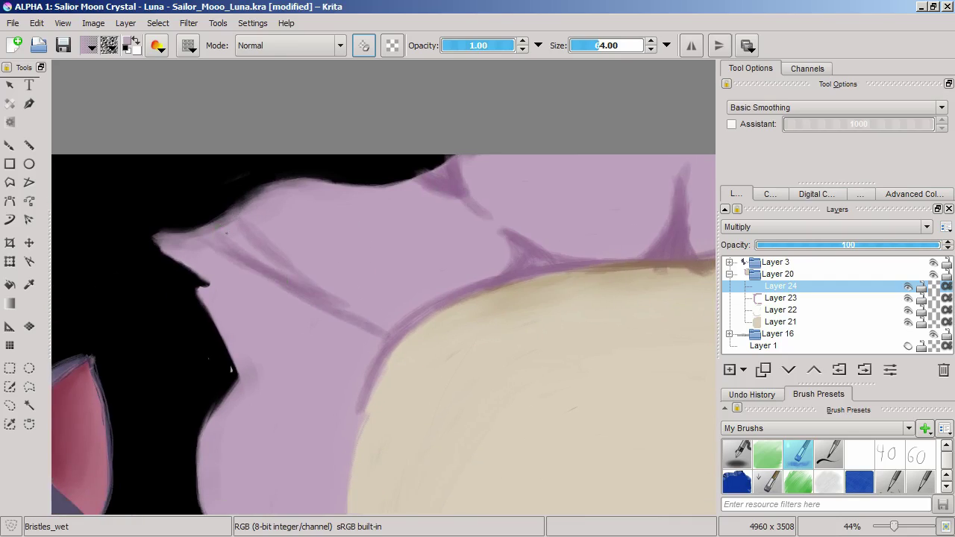
{"action": "left_click_drag", "start_coordinate": [224, 235], "coordinate": [391, 354]}
{"action": "mouse_move", "coordinate": [219, 218]}
{"action": "left_mouse_down"}
{"action": "mouse_move", "coordinate": [408, 326]}
{"action": "mouse_move", "coordinate": [441, 257]}
{"action": "left_mouse_up"}
{"action": "left_click_drag", "start_coordinate": [241, 248], "coordinate": [374, 321]}
{"action": "left_click_drag", "start_coordinate": [264, 258], "coordinate": [373, 326]}
{"action": "left_click_drag", "start_coordinate": [236, 226], "coordinate": [316, 288]}
{"action": "left_click_drag", "start_coordinate": [238, 209], "coordinate": [376, 291]}
- Paint purple shadows along the cushion's side seam and curved folds between the scallops beside the cat's head
{"action": "left_click_drag", "start_coordinate": [377, 295], "coordinate": [344, 179]}
{"action": "left_click_drag", "start_coordinate": [361, 224], "coordinate": [332, 410]}
{"action": "mouse_move", "coordinate": [205, 313]}
{"action": "left_mouse_down"}
{"action": "mouse_move", "coordinate": [234, 341]}
{"action": "mouse_move", "coordinate": [351, 365]}
{"action": "mouse_move", "coordinate": [276, 340]}
{"action": "mouse_move", "coordinate": [343, 360]}
{"action": "mouse_move", "coordinate": [360, 166]}
{"action": "left_mouse_up"}
{"action": "mouse_move", "coordinate": [237, 308]}
{"action": "left_mouse_down"}
{"action": "mouse_move", "coordinate": [315, 350]}
{"action": "mouse_move", "coordinate": [368, 356]}
{"action": "left_mouse_up"}
{"action": "mouse_move", "coordinate": [356, 338]}
{"action": "left_mouse_down"}
{"action": "mouse_move", "coordinate": [363, 214]}
{"action": "mouse_move", "coordinate": [349, 351]}
{"action": "left_mouse_up"}
{"action": "left_click_drag", "start_coordinate": [284, 367], "coordinate": [335, 354]}
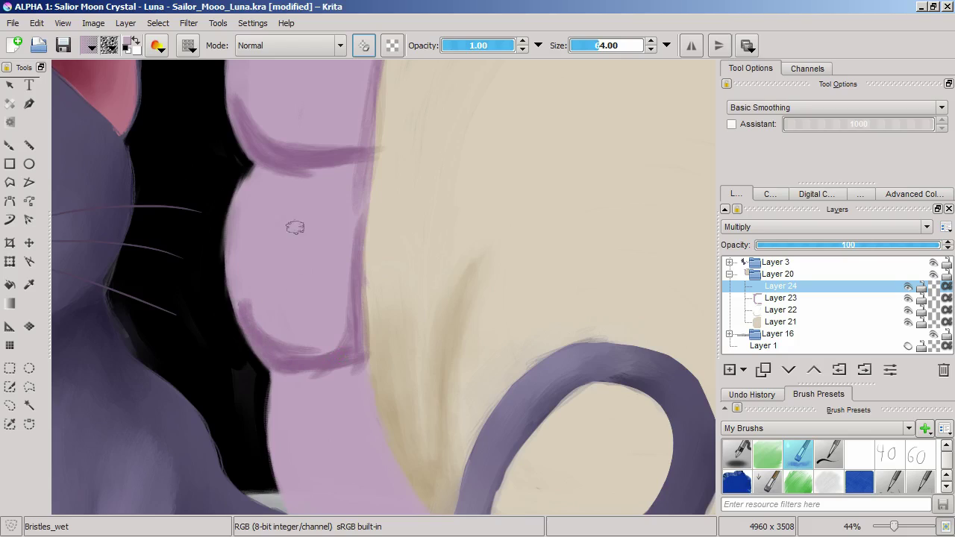
{"action": "left_click_drag", "start_coordinate": [277, 315], "coordinate": [340, 345]}
{"action": "mouse_move", "coordinate": [264, 264]}
{"action": "left_mouse_down"}
{"action": "mouse_move", "coordinate": [290, 292]}
{"action": "mouse_move", "coordinate": [360, 311]}
{"action": "left_mouse_up"}
- Paint purple fold shadows in the ruffle around the base of the cat's tail and on the scallop below it
{"action": "mouse_move", "coordinate": [356, 373]}
{"action": "left_mouse_down"}
{"action": "mouse_move", "coordinate": [295, 205]}
{"action": "mouse_move", "coordinate": [358, 339]}
{"action": "left_mouse_up"}
{"action": "left_click_drag", "start_coordinate": [311, 403], "coordinate": [352, 351]}
{"action": "mouse_move", "coordinate": [287, 392]}
{"action": "left_mouse_down"}
{"action": "mouse_move", "coordinate": [360, 362]}
{"action": "mouse_move", "coordinate": [309, 411]}
{"action": "left_mouse_up"}
{"action": "mouse_move", "coordinate": [350, 325]}
{"action": "left_mouse_down"}
{"action": "mouse_move", "coordinate": [379, 388]}
{"action": "mouse_move", "coordinate": [397, 307]}
{"action": "left_mouse_up"}
{"action": "left_click_drag", "start_coordinate": [397, 307], "coordinate": [516, 334]}
{"action": "left_click_drag", "start_coordinate": [519, 402], "coordinate": [506, 335]}
{"action": "mouse_move", "coordinate": [482, 328]}
{"action": "left_mouse_down"}
{"action": "mouse_move", "coordinate": [541, 358]}
{"action": "mouse_move", "coordinate": [575, 336]}
{"action": "left_mouse_up"}
{"action": "left_click_drag", "start_coordinate": [568, 351], "coordinate": [473, 332]}
- Darken the seam under the cushion with purple and add fold shadows to the ruffle's lower scallops
{"action": "left_click_drag", "start_coordinate": [569, 273], "coordinate": [712, 245]}
{"action": "left_click_drag", "start_coordinate": [601, 262], "coordinate": [714, 240]}
{"action": "mouse_move", "coordinate": [719, 240]}
{"action": "left_mouse_down"}
{"action": "mouse_move", "coordinate": [692, 244]}
{"action": "mouse_move", "coordinate": [719, 242]}
{"action": "left_mouse_up"}
{"action": "mouse_move", "coordinate": [612, 285]}
{"action": "left_mouse_down"}
{"action": "mouse_move", "coordinate": [662, 274]}
{"action": "mouse_move", "coordinate": [510, 300]}
{"action": "left_mouse_up"}
{"action": "left_click_drag", "start_coordinate": [468, 304], "coordinate": [579, 271]}
{"action": "left_click_drag", "start_coordinate": [541, 267], "coordinate": [681, 249]}
{"action": "left_click_drag", "start_coordinate": [619, 261], "coordinate": [589, 267]}
{"action": "left_click_drag", "start_coordinate": [506, 302], "coordinate": [531, 341]}
{"action": "mouse_move", "coordinate": [549, 298]}
{"action": "left_mouse_down"}
{"action": "mouse_move", "coordinate": [536, 340]}
{"action": "mouse_move", "coordinate": [615, 292]}
{"action": "left_mouse_up"}
{"action": "mouse_move", "coordinate": [682, 261]}
{"action": "left_mouse_down"}
{"action": "mouse_move", "coordinate": [625, 290]}
{"action": "mouse_move", "coordinate": [578, 276]}
{"action": "left_mouse_up"}
{"action": "left_click_drag", "start_coordinate": [421, 306], "coordinate": [524, 285]}
{"action": "left_click_drag", "start_coordinate": [417, 312], "coordinate": [441, 333]}
{"action": "left_click_drag", "start_coordinate": [501, 311], "coordinate": [473, 334]}
{"action": "scroll", "coordinate": [478, 325], "scroll_direction": "left", "scroll_amount": 2}
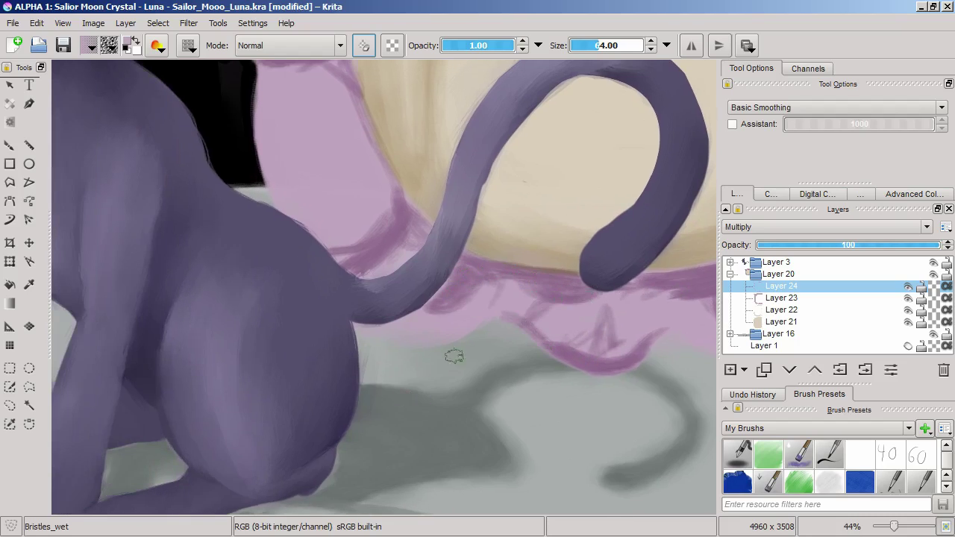
- Add curved purple fold lines across the ruffle scallops between the cat's whiskers and its tail
{"action": "scroll", "coordinate": [299, 422], "scroll_direction": "up", "scroll_amount": 3}
{"action": "left_click_drag", "start_coordinate": [352, 290], "coordinate": [307, 360]}
{"action": "mouse_move", "coordinate": [358, 285]}
{"action": "left_mouse_down"}
{"action": "mouse_move", "coordinate": [331, 348]}
{"action": "mouse_move", "coordinate": [304, 361]}
{"action": "left_mouse_up"}
{"action": "mouse_move", "coordinate": [252, 330]}
{"action": "left_mouse_down"}
{"action": "mouse_move", "coordinate": [276, 357]}
{"action": "mouse_move", "coordinate": [321, 341]}
{"action": "left_mouse_up"}
- Blend the purple fold shadows beside the cat's back and around its tail base with the Bristles_Sug preset
{"action": "left_click", "coordinate": [769, 455]}
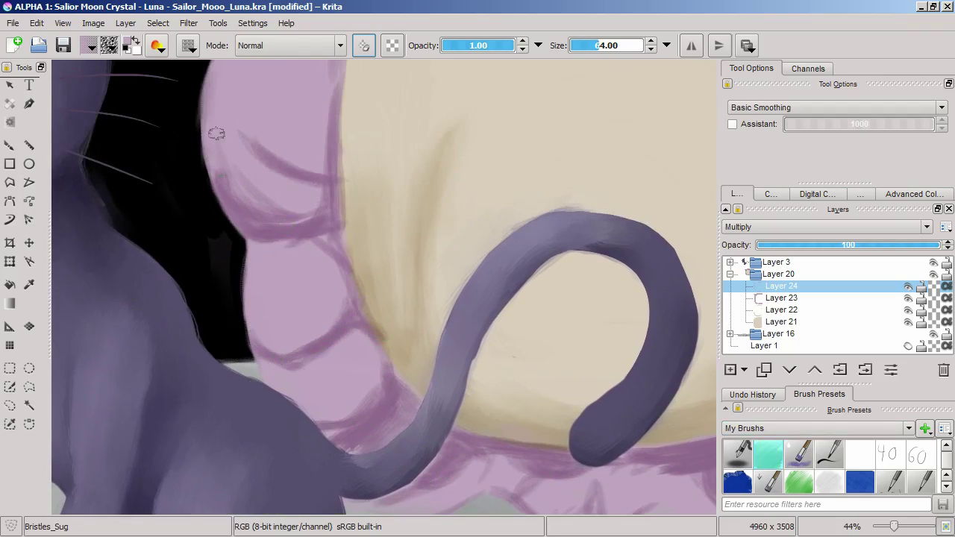
{"action": "mouse_move", "coordinate": [316, 213]}
{"action": "left_mouse_down"}
{"action": "mouse_move", "coordinate": [357, 163]}
{"action": "mouse_move", "coordinate": [341, 247]}
{"action": "left_mouse_up"}
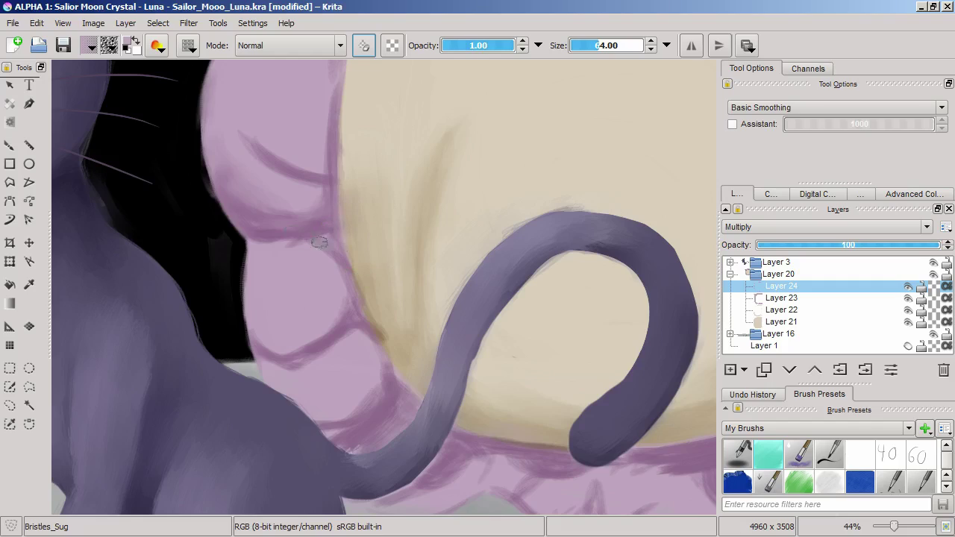
{"action": "left_click_drag", "start_coordinate": [337, 313], "coordinate": [348, 264]}
{"action": "mouse_move", "coordinate": [358, 412]}
{"action": "left_mouse_down"}
{"action": "mouse_move", "coordinate": [385, 351]}
{"action": "mouse_move", "coordinate": [369, 344]}
{"action": "left_mouse_up"}
{"action": "left_click_drag", "start_coordinate": [406, 376], "coordinate": [351, 269]}
{"action": "mouse_move", "coordinate": [352, 395]}
{"action": "left_mouse_down"}
{"action": "mouse_move", "coordinate": [423, 364]}
{"action": "mouse_move", "coordinate": [480, 376]}
{"action": "left_mouse_up"}
{"action": "left_click_drag", "start_coordinate": [410, 322], "coordinate": [481, 337]}
{"action": "mouse_move", "coordinate": [441, 335]}
{"action": "left_mouse_down"}
{"action": "mouse_move", "coordinate": [489, 338]}
{"action": "mouse_move", "coordinate": [427, 278]}
{"action": "left_mouse_up"}
{"action": "left_click_drag", "start_coordinate": [446, 366], "coordinate": [510, 383]}
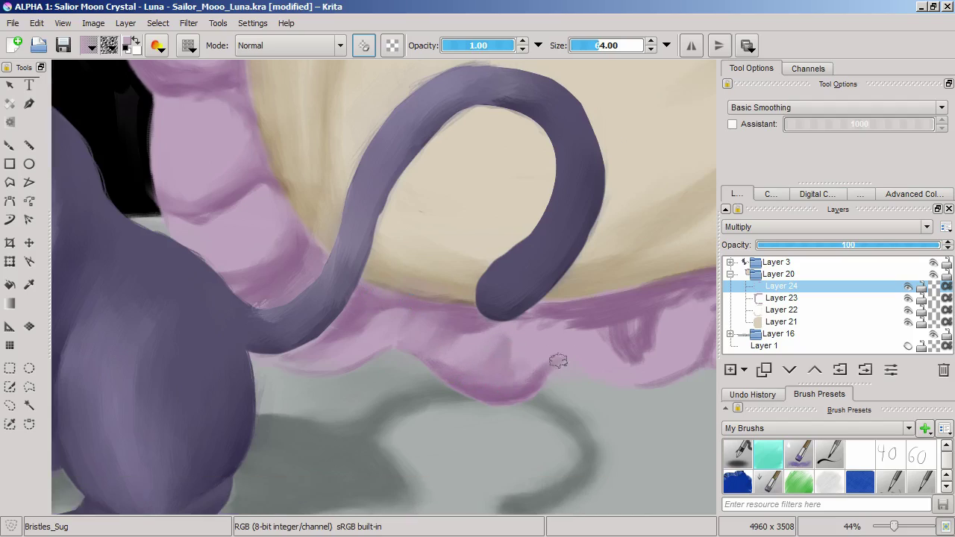
- Smudge the purple shading in the lower ruffle into soft folds from below the tail tip to the canvas edge
{"action": "left_click_drag", "start_coordinate": [595, 316], "coordinate": [560, 346]}
{"action": "left_click_drag", "start_coordinate": [473, 365], "coordinate": [446, 368]}
{"action": "mouse_move", "coordinate": [500, 352]}
{"action": "left_mouse_down"}
{"action": "mouse_move", "coordinate": [559, 385]}
{"action": "mouse_move", "coordinate": [600, 369]}
{"action": "mouse_move", "coordinate": [597, 381]}
{"action": "left_mouse_up"}
{"action": "left_click_drag", "start_coordinate": [588, 325], "coordinate": [555, 382]}
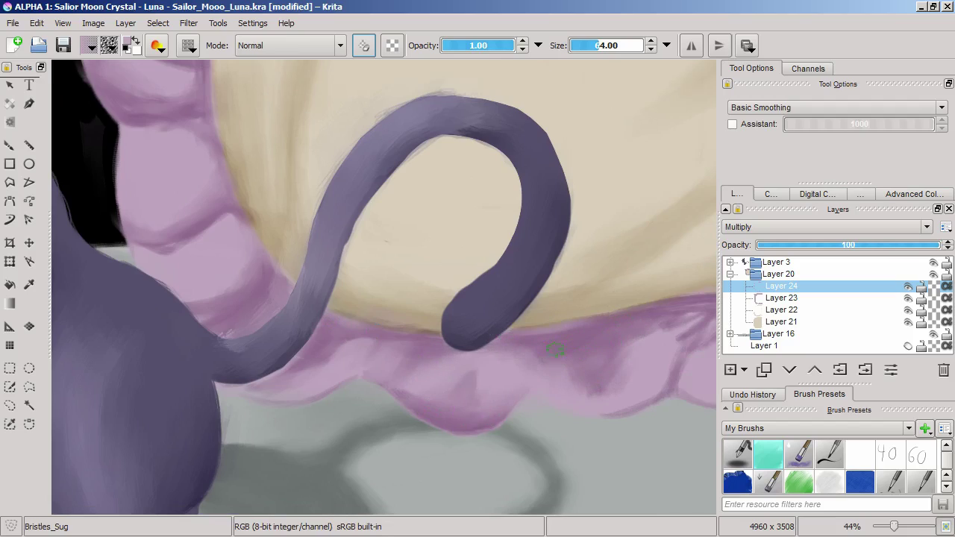
{"action": "mouse_move", "coordinate": [601, 407]}
{"action": "left_mouse_down"}
{"action": "mouse_move", "coordinate": [676, 361]}
{"action": "mouse_move", "coordinate": [708, 304]}
{"action": "mouse_move", "coordinate": [628, 371]}
{"action": "mouse_move", "coordinate": [647, 346]}
{"action": "mouse_move", "coordinate": [633, 353]}
{"action": "mouse_move", "coordinate": [638, 386]}
{"action": "mouse_move", "coordinate": [629, 342]}
{"action": "mouse_move", "coordinate": [653, 324]}
{"action": "left_mouse_up"}
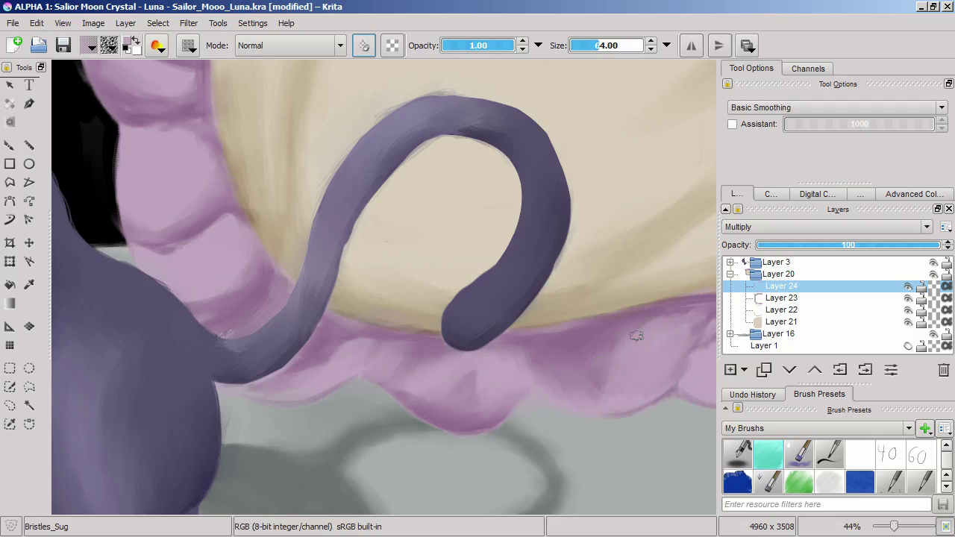
{"action": "mouse_move", "coordinate": [707, 336]}
{"action": "left_mouse_down"}
{"action": "mouse_move", "coordinate": [537, 353]}
{"action": "mouse_move", "coordinate": [549, 353]}
{"action": "mouse_move", "coordinate": [506, 381]}
{"action": "mouse_move", "coordinate": [580, 323]}
{"action": "mouse_move", "coordinate": [586, 303]}
{"action": "mouse_move", "coordinate": [452, 360]}
{"action": "mouse_move", "coordinate": [586, 332]}
{"action": "mouse_move", "coordinate": [607, 298]}
{"action": "mouse_move", "coordinate": [580, 313]}
{"action": "mouse_move", "coordinate": [544, 369]}
{"action": "mouse_move", "coordinate": [555, 376]}
{"action": "mouse_move", "coordinate": [535, 339]}
{"action": "left_mouse_up"}
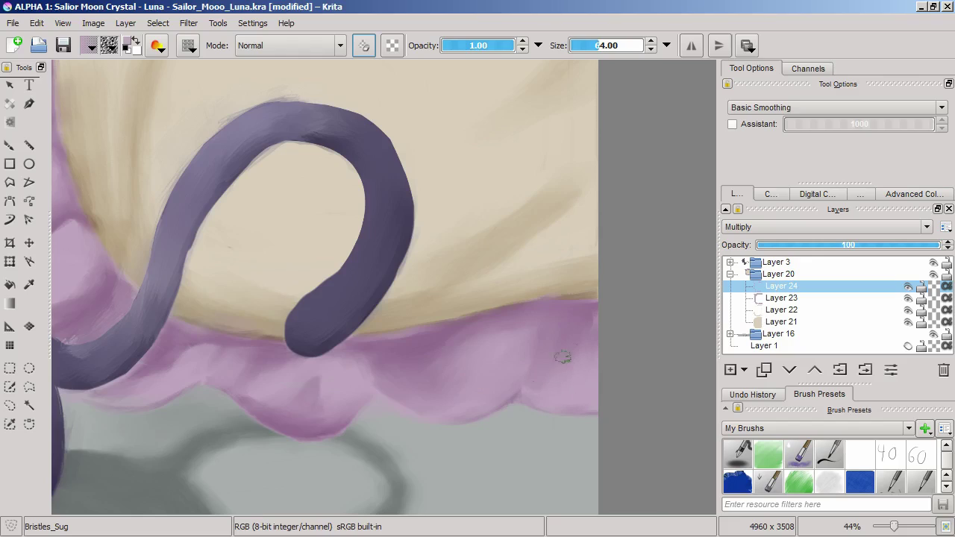
- Soften the fold lines and seam shadow in the ruffle scallop beside the cat's whiskers
{"action": "left_click_drag", "start_coordinate": [179, 246], "coordinate": [485, 379]}
{"action": "left_click_drag", "start_coordinate": [360, 365], "coordinate": [327, 376]}
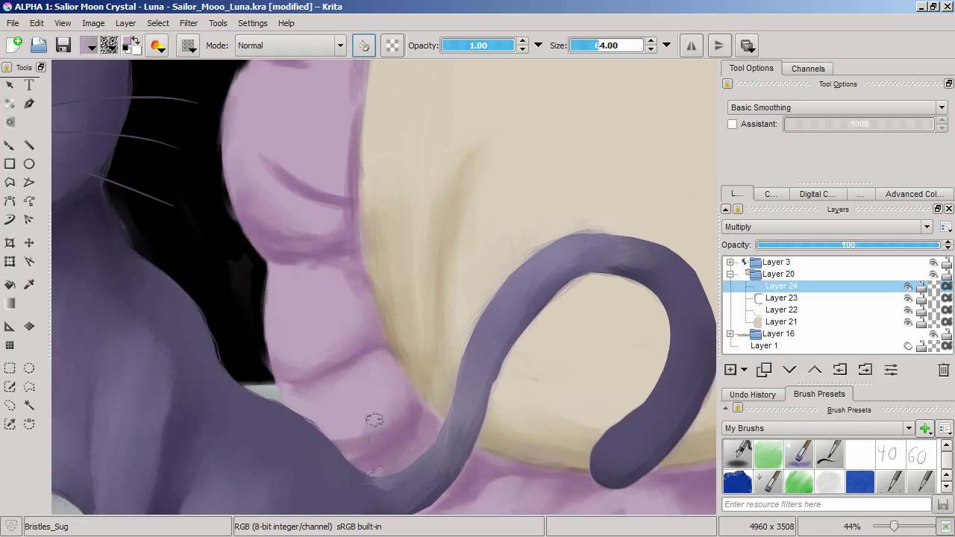
{"action": "left_click_drag", "start_coordinate": [325, 192], "coordinate": [344, 336]}
{"action": "left_click_drag", "start_coordinate": [304, 311], "coordinate": [336, 322]}
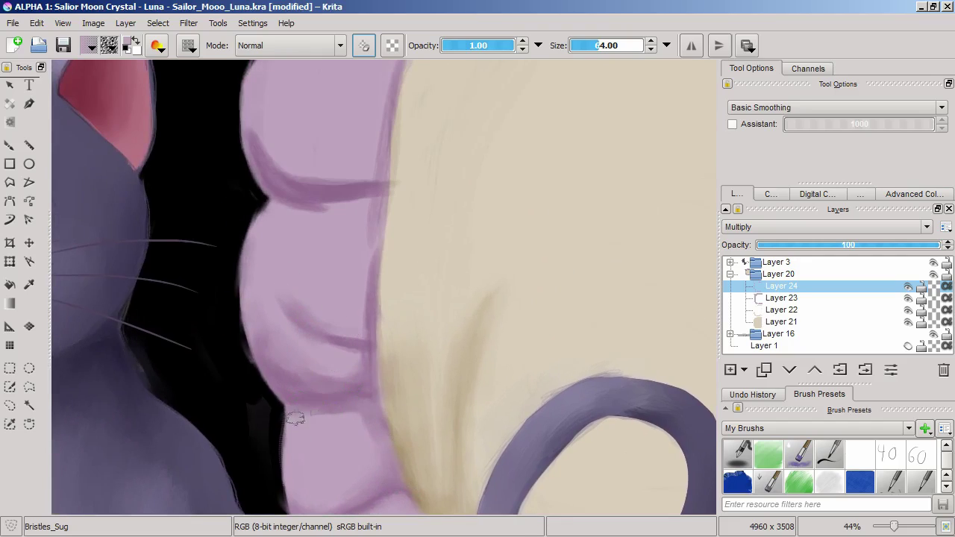
{"action": "scroll", "coordinate": [295, 391], "scroll_direction": "up", "scroll_amount": 1}
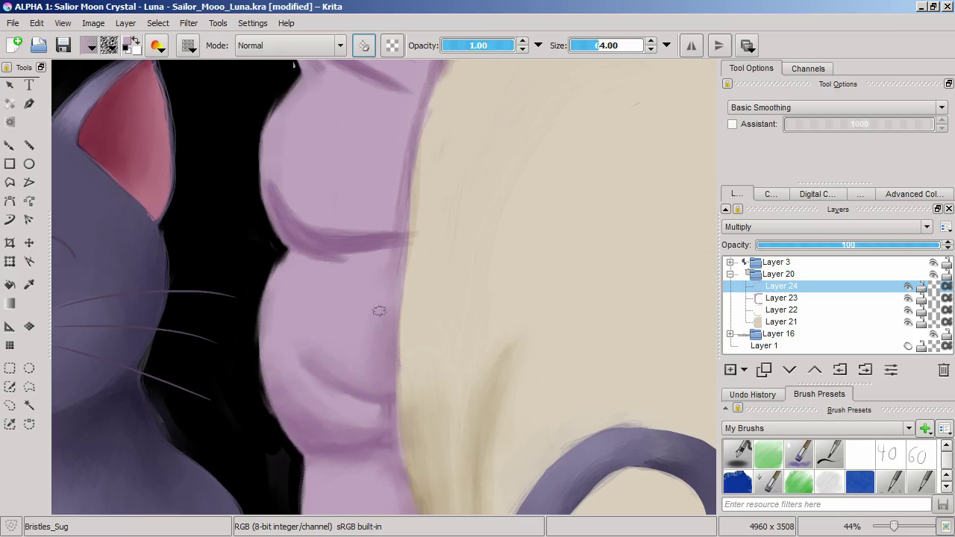
{"action": "scroll", "coordinate": [337, 370], "scroll_direction": "down", "scroll_amount": 1}
- Blend the hard fold shadow between the scallops beside the cat's ear into soft shading
{"action": "scroll", "coordinate": [391, 385], "scroll_direction": "up", "scroll_amount": 5}
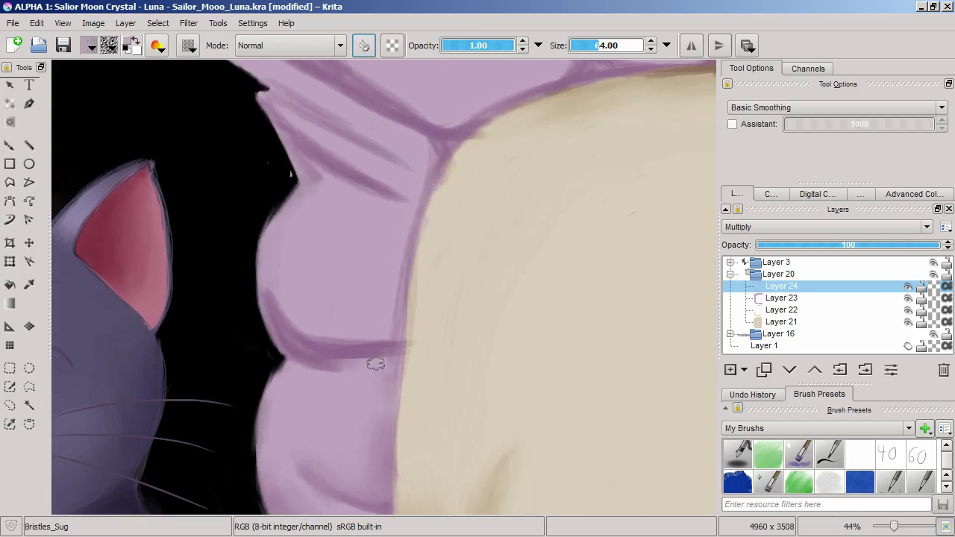
{"action": "mouse_move", "coordinate": [338, 344]}
{"action": "left_mouse_down"}
{"action": "mouse_move", "coordinate": [262, 301]}
{"action": "mouse_move", "coordinate": [358, 358]}
{"action": "mouse_move", "coordinate": [398, 342]}
{"action": "left_mouse_up"}
{"action": "mouse_move", "coordinate": [383, 307]}
{"action": "left_mouse_down"}
{"action": "mouse_move", "coordinate": [390, 337]}
{"action": "mouse_move", "coordinate": [388, 327]}
{"action": "left_mouse_up"}
{"action": "left_click_drag", "start_coordinate": [302, 320], "coordinate": [284, 293]}
{"action": "mouse_move", "coordinate": [300, 364]}
{"action": "left_mouse_down"}
{"action": "mouse_move", "coordinate": [344, 376]}
{"action": "mouse_move", "coordinate": [283, 370]}
{"action": "left_mouse_up"}
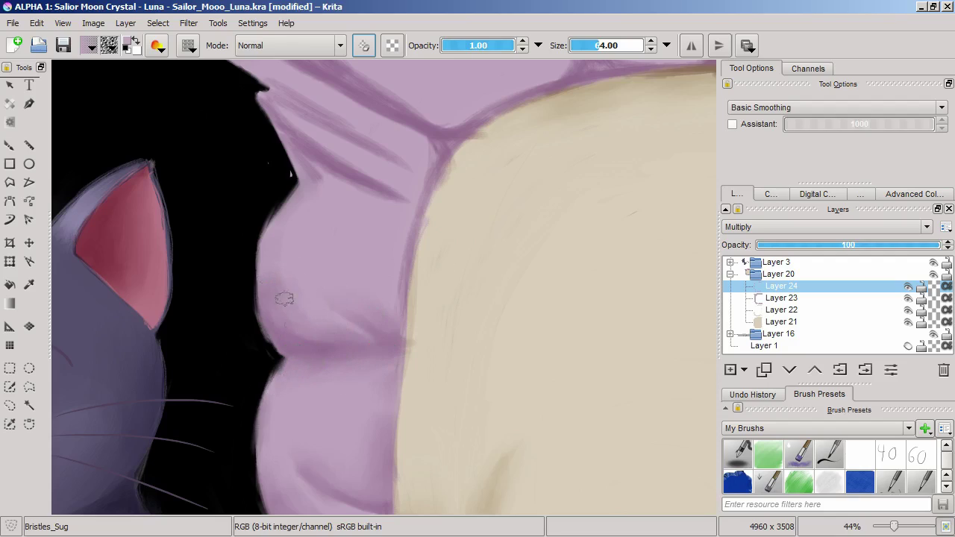
{"action": "left_click_drag", "start_coordinate": [365, 232], "coordinate": [334, 326]}
{"action": "left_click_drag", "start_coordinate": [375, 395], "coordinate": [379, 314]}
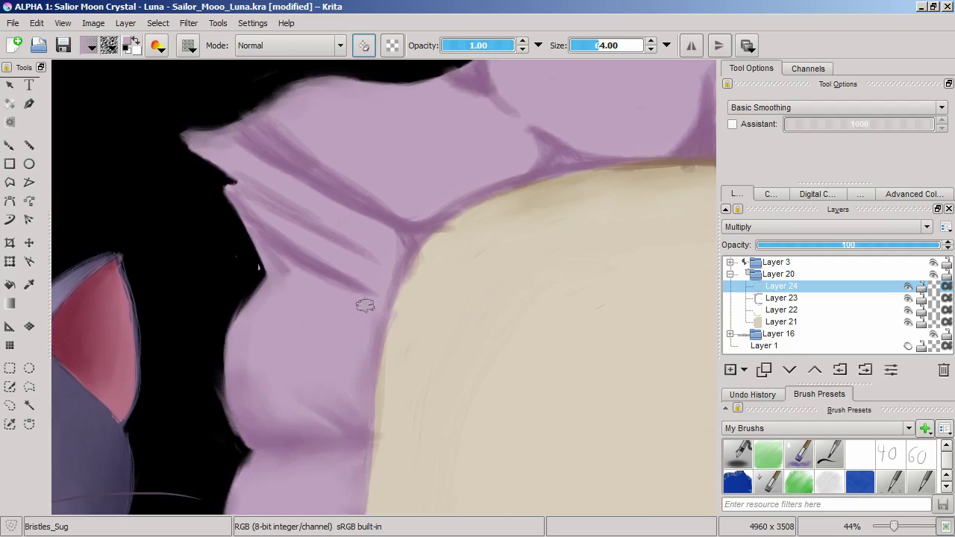
- Soften the fold shadows in the ruffle's pointed upper corner and along its adjoining cushion seam
{"action": "scroll", "coordinate": [377, 323], "scroll_direction": "up", "scroll_amount": 2}
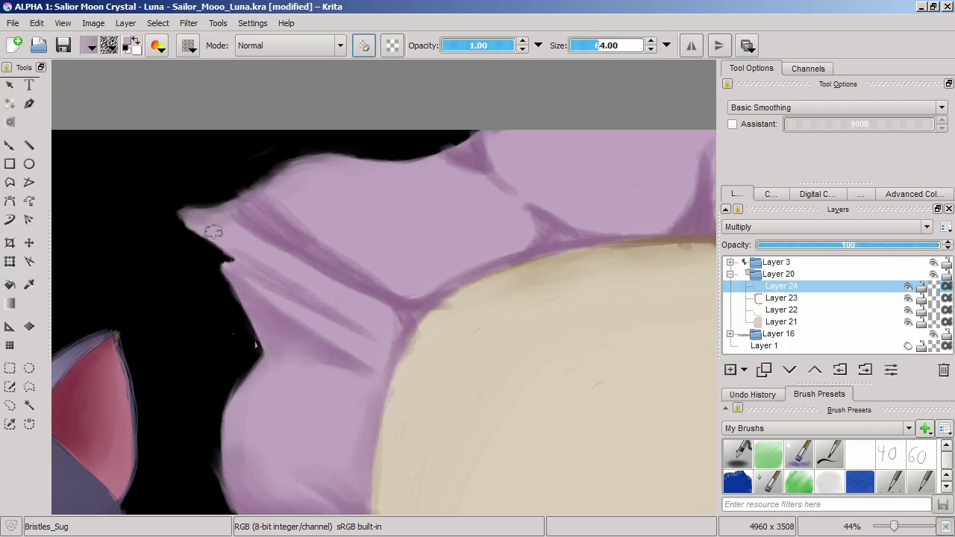
{"action": "mouse_move", "coordinate": [246, 222]}
{"action": "left_mouse_down"}
{"action": "mouse_move", "coordinate": [289, 249]}
{"action": "mouse_move", "coordinate": [397, 359]}
{"action": "left_mouse_up"}
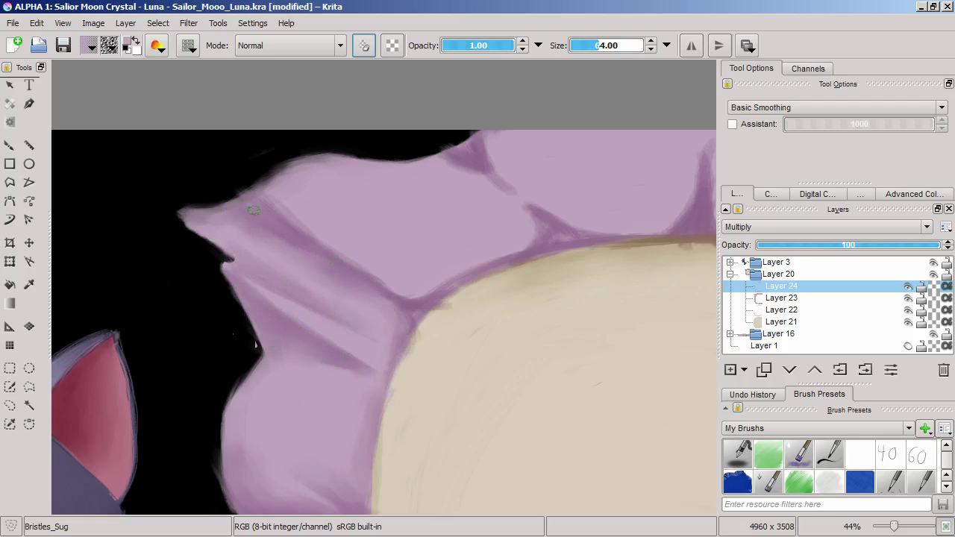
{"action": "mouse_move", "coordinate": [277, 200]}
{"action": "left_mouse_down"}
{"action": "mouse_move", "coordinate": [389, 289]}
{"action": "mouse_move", "coordinate": [334, 254]}
{"action": "left_mouse_up"}
{"action": "mouse_move", "coordinate": [407, 300]}
{"action": "left_mouse_down"}
{"action": "mouse_move", "coordinate": [383, 283]}
{"action": "mouse_move", "coordinate": [372, 308]}
{"action": "mouse_move", "coordinate": [480, 269]}
{"action": "left_mouse_up"}
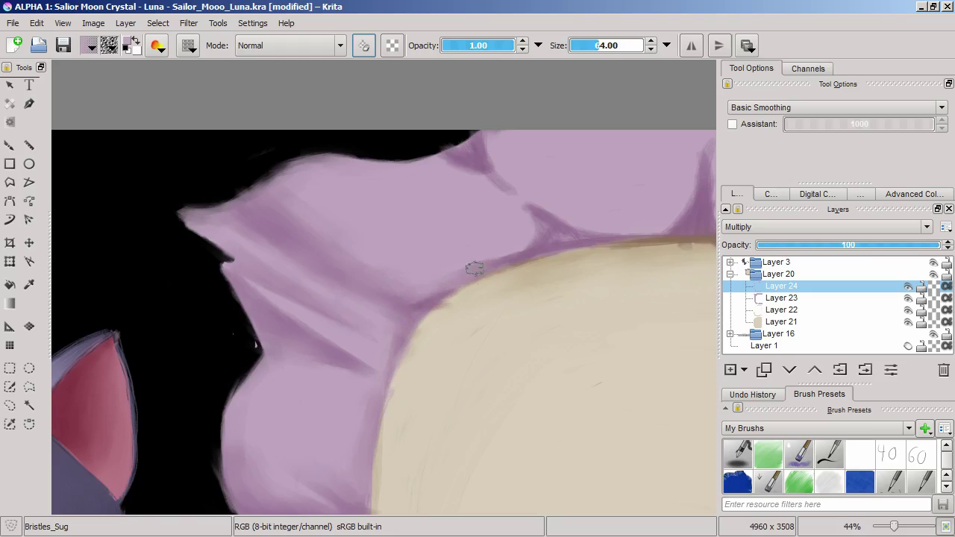
{"action": "left_click_drag", "start_coordinate": [440, 337], "coordinate": [420, 370]}
- Blend the purple notch and seam shadows between the upper ruffle scallops near the canvas edge
{"action": "mouse_move", "coordinate": [504, 278]}
{"action": "left_mouse_down"}
{"action": "mouse_move", "coordinate": [516, 248]}
{"action": "mouse_move", "coordinate": [569, 261]}
{"action": "mouse_move", "coordinate": [526, 236]}
{"action": "mouse_move", "coordinate": [523, 248]}
{"action": "mouse_move", "coordinate": [446, 171]}
{"action": "mouse_move", "coordinate": [456, 214]}
{"action": "mouse_move", "coordinate": [452, 189]}
{"action": "mouse_move", "coordinate": [493, 206]}
{"action": "mouse_move", "coordinate": [463, 172]}
{"action": "mouse_move", "coordinate": [477, 235]}
{"action": "mouse_move", "coordinate": [408, 190]}
{"action": "mouse_move", "coordinate": [490, 227]}
{"action": "mouse_move", "coordinate": [449, 211]}
{"action": "left_mouse_up"}
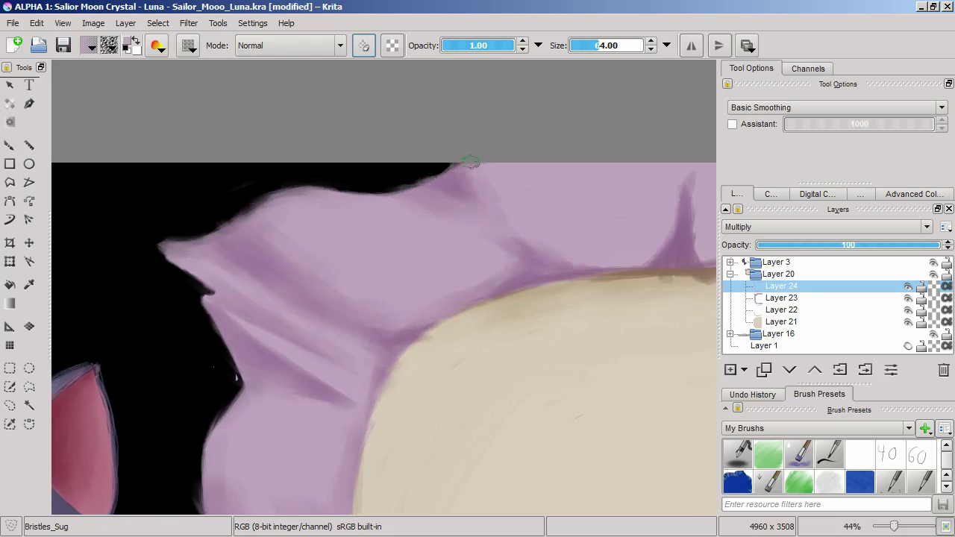
{"action": "left_click_drag", "start_coordinate": [517, 250], "coordinate": [450, 267]}
{"action": "left_click_drag", "start_coordinate": [492, 234], "coordinate": [431, 261]}
{"action": "mouse_move", "coordinate": [441, 308]}
{"action": "left_mouse_down"}
{"action": "mouse_move", "coordinate": [488, 305]}
{"action": "mouse_move", "coordinate": [452, 301]}
{"action": "left_mouse_up"}
{"action": "left_click_drag", "start_coordinate": [530, 300], "coordinate": [441, 303]}
{"action": "mouse_move", "coordinate": [511, 296]}
{"action": "left_mouse_down"}
{"action": "mouse_move", "coordinate": [553, 282]}
{"action": "mouse_move", "coordinate": [509, 300]}
{"action": "mouse_move", "coordinate": [525, 267]}
{"action": "left_mouse_up"}
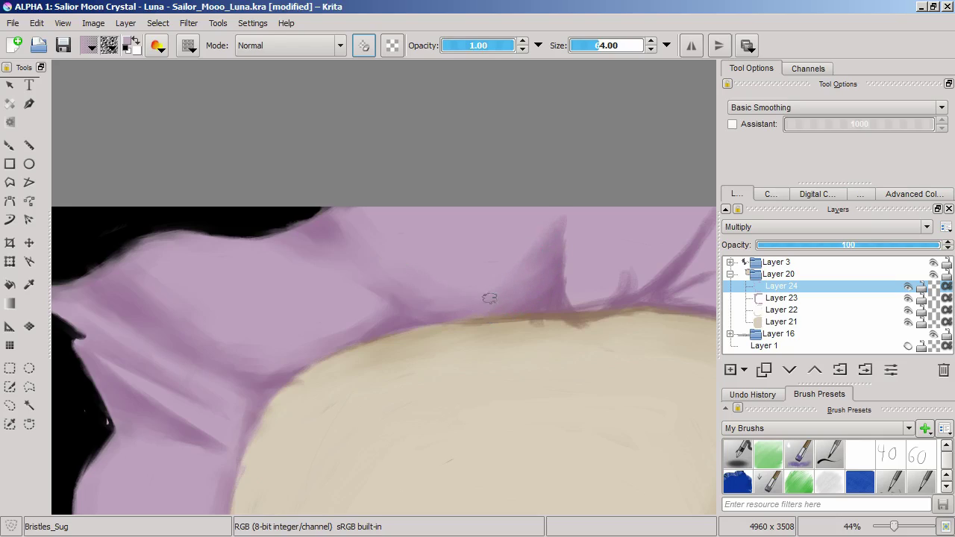
- Smudge the upright fold shadows in the ruffle above the cushion's upper edge into soft shading
{"action": "left_click_drag", "start_coordinate": [533, 263], "coordinate": [531, 217]}
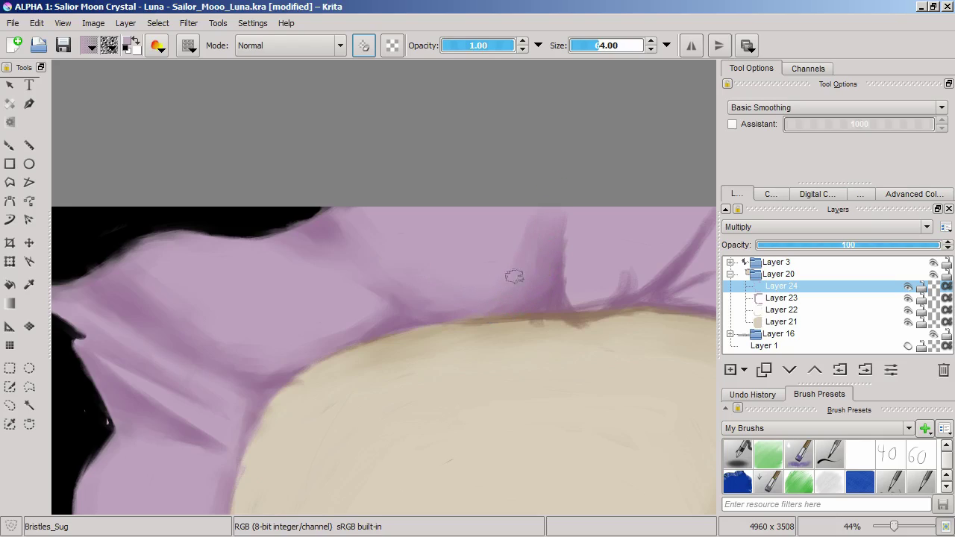
{"action": "mouse_move", "coordinate": [570, 274]}
{"action": "left_mouse_down"}
{"action": "mouse_move", "coordinate": [636, 262]}
{"action": "mouse_move", "coordinate": [553, 340]}
{"action": "mouse_move", "coordinate": [608, 283]}
{"action": "left_mouse_up"}
{"action": "left_click_drag", "start_coordinate": [600, 322], "coordinate": [646, 262]}
{"action": "mouse_move", "coordinate": [556, 356]}
{"action": "left_mouse_down"}
{"action": "mouse_move", "coordinate": [670, 376]}
{"action": "mouse_move", "coordinate": [611, 346]}
{"action": "left_mouse_up"}
{"action": "mouse_move", "coordinate": [517, 364]}
{"action": "left_mouse_down"}
{"action": "mouse_move", "coordinate": [605, 320]}
{"action": "mouse_move", "coordinate": [590, 303]}
{"action": "left_mouse_up"}
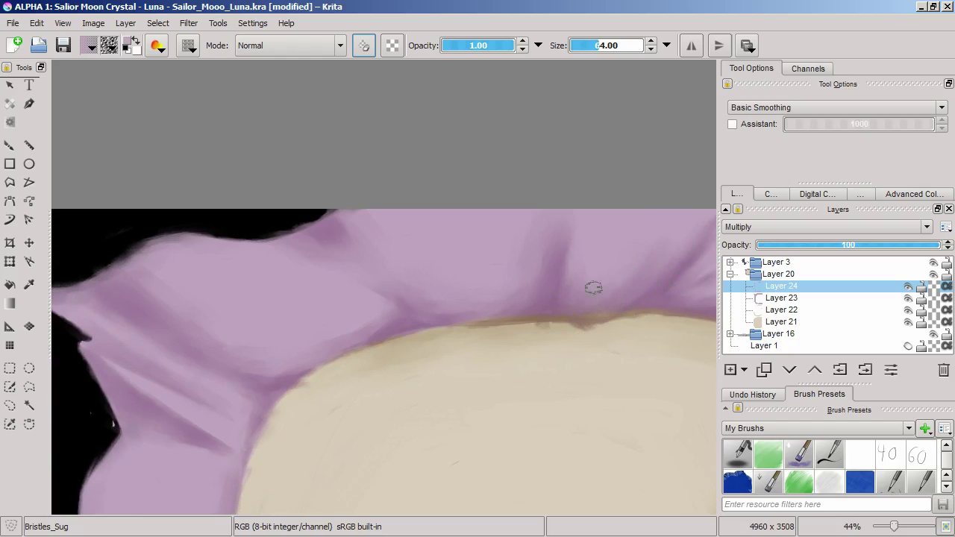
{"action": "left_click_drag", "start_coordinate": [626, 252], "coordinate": [647, 269]}
- Collapse Layer 20, then add a new group above Layer 1 with an empty paint layer inside it
{"action": "scroll", "coordinate": [488, 286], "scroll_direction": "down", "scroll_amount": 3}
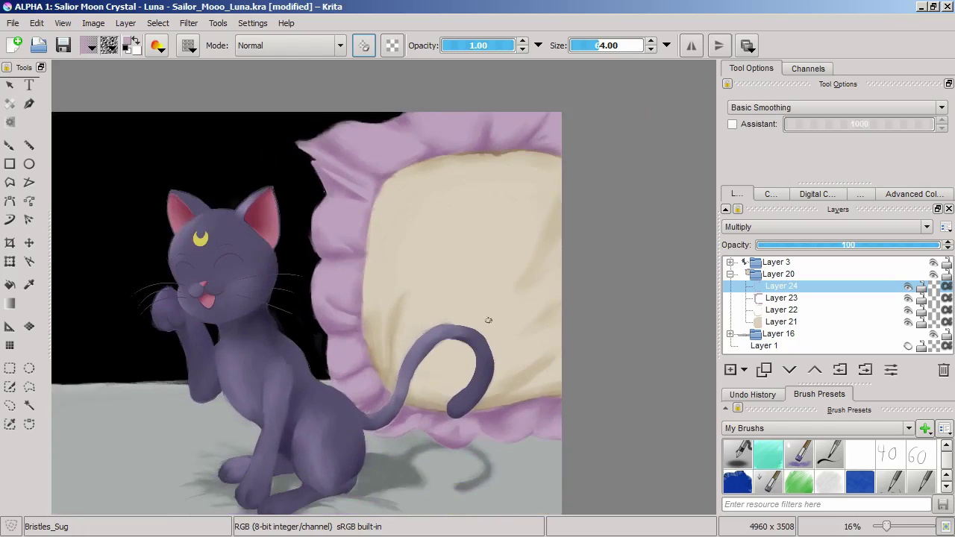
{"action": "left_click_drag", "start_coordinate": [493, 313], "coordinate": [599, 294]}
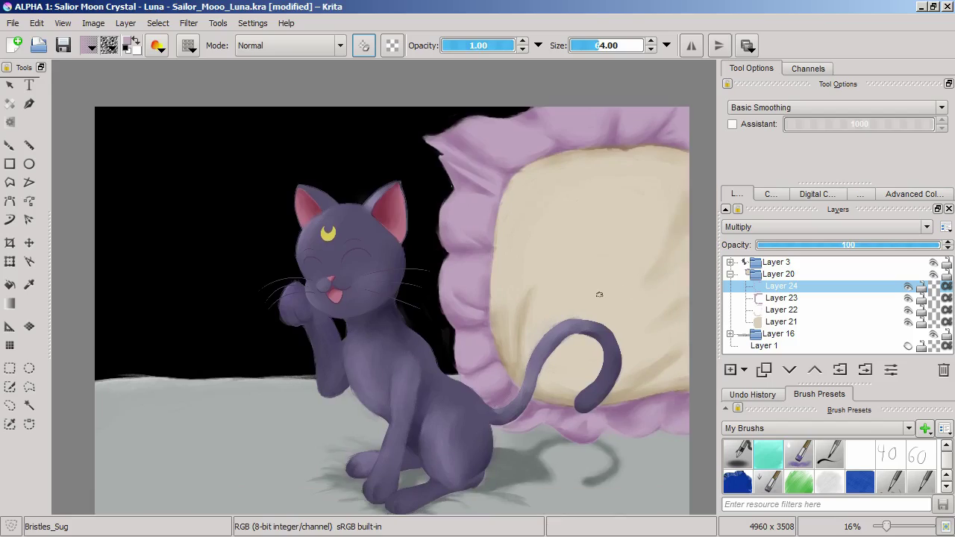
{"action": "left_click", "coordinate": [730, 274]}
{"action": "left_click", "coordinate": [764, 298]}
{"action": "key", "text": "ctrl+g"}
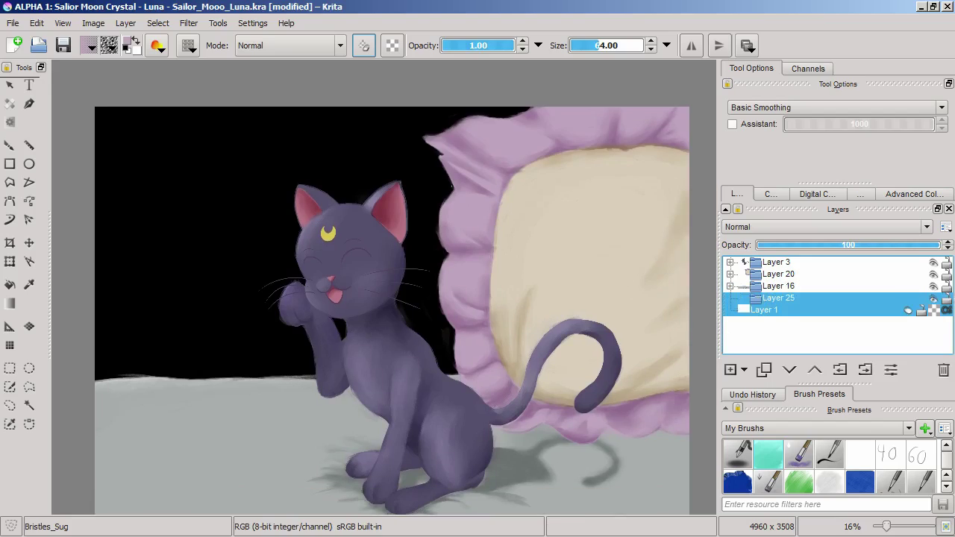
{"action": "left_click", "coordinate": [730, 370]}
- Pick a tan color from the cushion and select the Ink_brush_60 preset for the wall
{"action": "left_click", "coordinate": [515, 332], "text": "ctrl"}
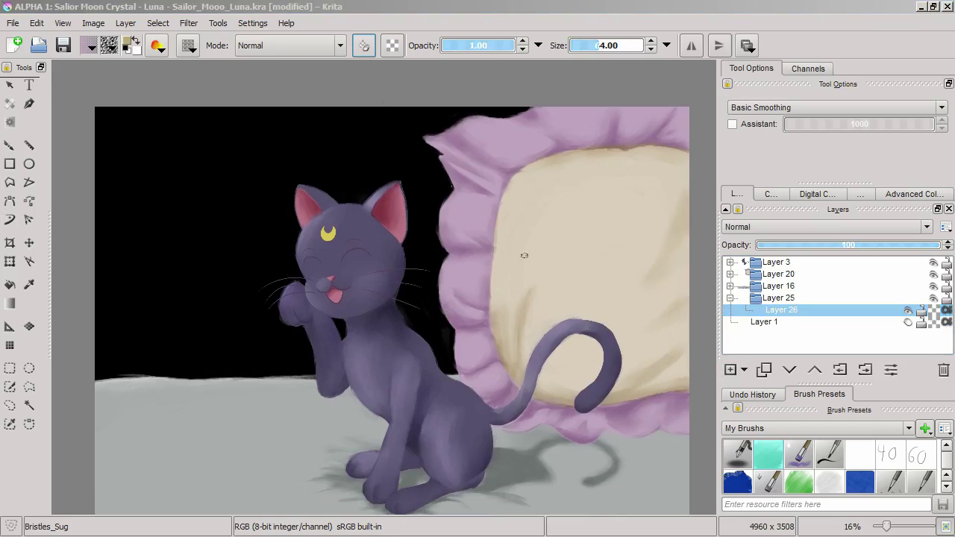
{"action": "left_click", "coordinate": [921, 455]}
{"action": "left_click_drag", "start_coordinate": [485, 215], "coordinate": [520, 269]}
{"action": "scroll", "coordinate": [520, 270], "scroll_direction": "up", "scroll_amount": 1}
{"action": "left_click_drag", "start_coordinate": [477, 176], "coordinate": [510, 242]}
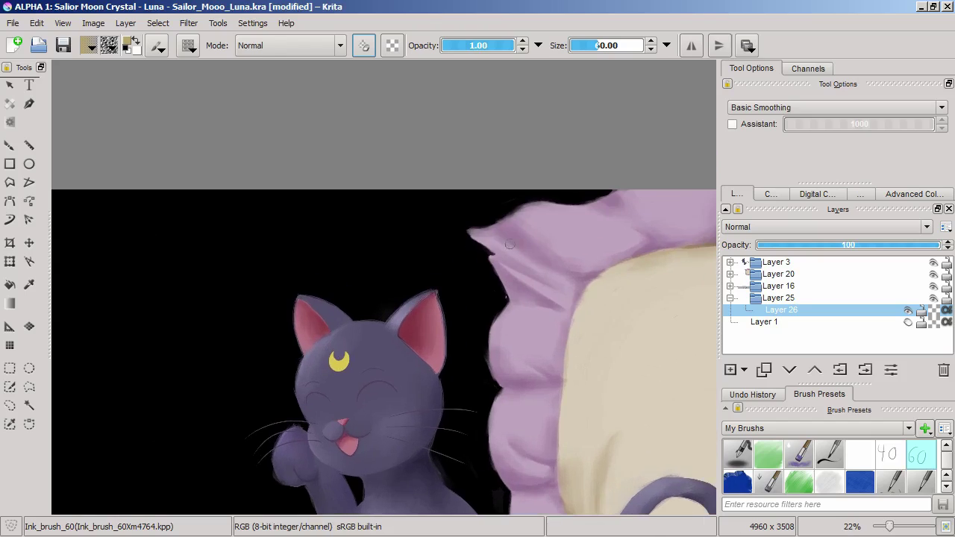
- Place drawing assistants over the upper wall between the cat's head and the cushion corner
{"action": "left_click", "coordinate": [9, 327]}
{"action": "left_click", "coordinate": [837, 114]}
{"action": "left_click", "coordinate": [837, 143]}
{"action": "left_click", "coordinate": [642, 208]}
{"action": "left_click", "coordinate": [206, 209]}
{"action": "left_click_drag", "start_coordinate": [205, 209], "coordinate": [379, 246]}
{"action": "left_click", "coordinate": [321, 202]}
{"action": "left_click", "coordinate": [373, 251]}
- Reposition the assistant handles to line up with the wall's upper edge
{"action": "left_click_drag", "start_coordinate": [321, 203], "coordinate": [339, 180]}
{"action": "left_click_drag", "start_coordinate": [339, 180], "coordinate": [128, 175]}
{"action": "left_click_drag", "start_coordinate": [168, 240], "coordinate": [342, 235]}
{"action": "left_click_drag", "start_coordinate": [128, 175], "coordinate": [270, 145]}
{"action": "left_click_drag", "start_coordinate": [605, 239], "coordinate": [607, 225]}
{"action": "left_click_drag", "start_coordinate": [342, 235], "coordinate": [343, 227]}
{"action": "mouse_move", "coordinate": [343, 227]}
{"action": "left_mouse_down"}
{"action": "mouse_move", "coordinate": [227, 165]}
{"action": "mouse_move", "coordinate": [460, 164]}
{"action": "left_mouse_up"}
- Draw tan trim lines along the wall's upper edge with brush strokes guided by the drawing assistants
{"action": "left_click", "coordinate": [10, 146]}
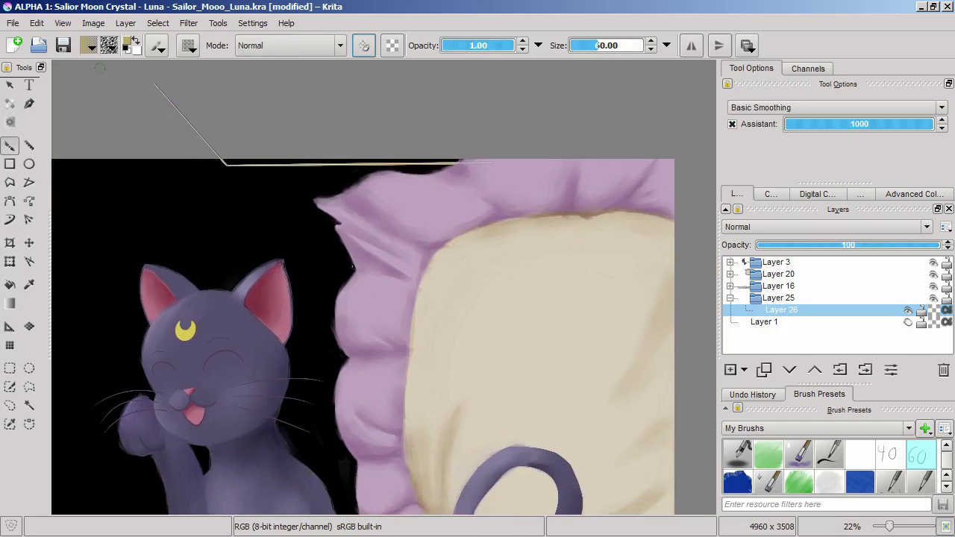
{"action": "left_click", "coordinate": [732, 125]}
{"action": "left_click_drag", "start_coordinate": [629, 390], "coordinate": [678, 395]}
{"action": "left_click", "coordinate": [10, 327]}
{"action": "left_click", "coordinate": [838, 151]}
{"action": "mouse_move", "coordinate": [358, 320]}
{"action": "left_mouse_down"}
{"action": "mouse_move", "coordinate": [388, 247]}
{"action": "mouse_move", "coordinate": [535, 281]}
{"action": "left_mouse_up"}
{"action": "left_click", "coordinate": [10, 146]}
{"action": "left_click_drag", "start_coordinate": [272, 251], "coordinate": [313, 250]}
{"action": "left_click_drag", "start_coordinate": [305, 254], "coordinate": [238, 217]}
- Add a paint layer beneath Layer 26 and paint tan wall color around the cushion with a 222.62 px brush
{"action": "left_click", "coordinate": [730, 370]}
{"action": "left_click", "coordinate": [789, 369]}
{"action": "left_click_drag", "start_coordinate": [392, 326], "coordinate": [508, 320]}
{"action": "mouse_move", "coordinate": [196, 135]}
{"action": "left_mouse_down"}
{"action": "mouse_move", "coordinate": [148, 112]}
{"action": "mouse_move", "coordinate": [136, 160]}
{"action": "mouse_move", "coordinate": [254, 88]}
{"action": "mouse_move", "coordinate": [489, 92]}
{"action": "mouse_move", "coordinate": [296, 82]}
{"action": "mouse_move", "coordinate": [153, 157]}
{"action": "mouse_move", "coordinate": [148, 395]}
{"action": "mouse_move", "coordinate": [155, 261]}
{"action": "mouse_move", "coordinate": [154, 303]}
{"action": "mouse_move", "coordinate": [216, 446]}
{"action": "mouse_move", "coordinate": [522, 446]}
{"action": "mouse_move", "coordinate": [615, 358]}
{"action": "mouse_move", "coordinate": [605, 307]}
{"action": "mouse_move", "coordinate": [631, 106]}
{"action": "mouse_move", "coordinate": [676, 96]}
{"action": "mouse_move", "coordinate": [582, 164]}
{"action": "left_mouse_up"}
{"action": "left_click_drag", "start_coordinate": [615, 157], "coordinate": [635, 158]}
{"action": "mouse_move", "coordinate": [396, 153]}
{"action": "left_mouse_down"}
{"action": "mouse_move", "coordinate": [522, 159]}
{"action": "mouse_move", "coordinate": [500, 239]}
{"action": "mouse_move", "coordinate": [443, 179]}
{"action": "mouse_move", "coordinate": [142, 173]}
{"action": "mouse_move", "coordinate": [79, 246]}
{"action": "mouse_move", "coordinate": [82, 271]}
{"action": "mouse_move", "coordinate": [160, 183]}
{"action": "mouse_move", "coordinate": [390, 185]}
{"action": "mouse_move", "coordinate": [470, 237]}
{"action": "mouse_move", "coordinate": [499, 384]}
{"action": "left_mouse_up"}
{"action": "left_click_drag", "start_coordinate": [508, 448], "coordinate": [496, 346]}
{"action": "mouse_move", "coordinate": [499, 382]}
{"action": "left_mouse_down"}
{"action": "mouse_move", "coordinate": [469, 223]}
{"action": "mouse_move", "coordinate": [375, 103]}
{"action": "mouse_move", "coordinate": [138, 97]}
{"action": "mouse_move", "coordinate": [74, 254]}
{"action": "mouse_move", "coordinate": [78, 396]}
{"action": "mouse_move", "coordinate": [357, 401]}
{"action": "mouse_move", "coordinate": [481, 280]}
{"action": "left_mouse_up"}
- Hide the Layer 3 cat group and extend the tan wall paint around the remaining black area
{"action": "left_click", "coordinate": [933, 262]}
{"action": "mouse_move", "coordinate": [358, 402]}
{"action": "left_mouse_down"}
{"action": "mouse_move", "coordinate": [481, 391]}
{"action": "mouse_move", "coordinate": [377, 406]}
{"action": "left_mouse_up"}
{"action": "mouse_move", "coordinate": [489, 325]}
{"action": "left_mouse_down"}
{"action": "mouse_move", "coordinate": [443, 190]}
{"action": "mouse_move", "coordinate": [314, 94]}
{"action": "mouse_move", "coordinate": [156, 92]}
{"action": "mouse_move", "coordinate": [77, 358]}
{"action": "mouse_move", "coordinate": [212, 400]}
{"action": "mouse_move", "coordinate": [373, 390]}
{"action": "mouse_move", "coordinate": [431, 190]}
{"action": "mouse_move", "coordinate": [356, 118]}
{"action": "mouse_move", "coordinate": [88, 218]}
{"action": "mouse_move", "coordinate": [112, 384]}
{"action": "mouse_move", "coordinate": [313, 384]}
{"action": "mouse_move", "coordinate": [438, 220]}
{"action": "mouse_move", "coordinate": [305, 100]}
{"action": "mouse_move", "coordinate": [97, 216]}
{"action": "mouse_move", "coordinate": [119, 385]}
{"action": "mouse_move", "coordinate": [204, 99]}
{"action": "mouse_move", "coordinate": [437, 262]}
{"action": "mouse_move", "coordinate": [463, 335]}
{"action": "mouse_move", "coordinate": [209, 380]}
{"action": "mouse_move", "coordinate": [172, 377]}
{"action": "left_mouse_up"}
- Select the enclosed black area of the wall by contiguous color and grow the selection slightly
{"action": "left_click", "coordinate": [29, 405]}
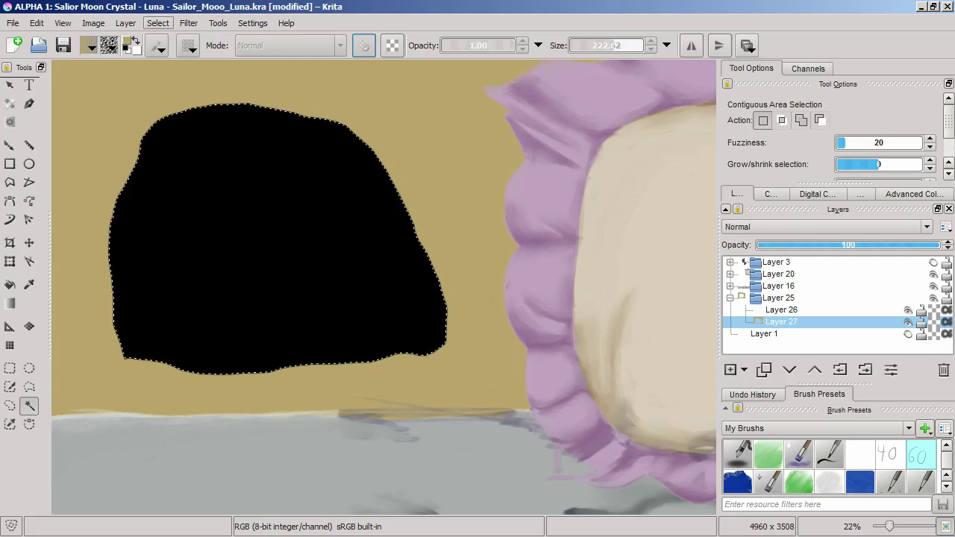
{"action": "left_click", "coordinate": [158, 23]}
{"action": "left_click", "coordinate": [188, 208]}
{"action": "key", "text": "Return"}
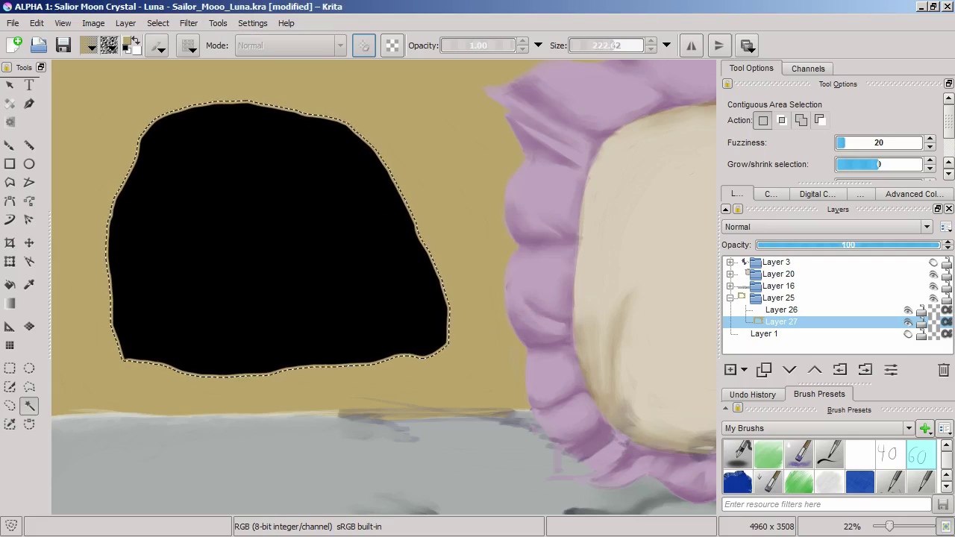
- Try to fill the selected black area with tan on Layer 27 and on a new layer
{"action": "left_click", "coordinate": [9, 285]}
{"action": "left_click", "coordinate": [299, 239]}
{"action": "key", "text": "ctrl+plus"}
{"action": "key", "text": "ctrl+plus"}
{"action": "key", "text": "ctrl+plus"}
{"action": "key", "text": "minus"}
{"action": "key", "text": "minus"}
{"action": "key", "text": "minus"}
{"action": "key", "text": "ctrl+z"}
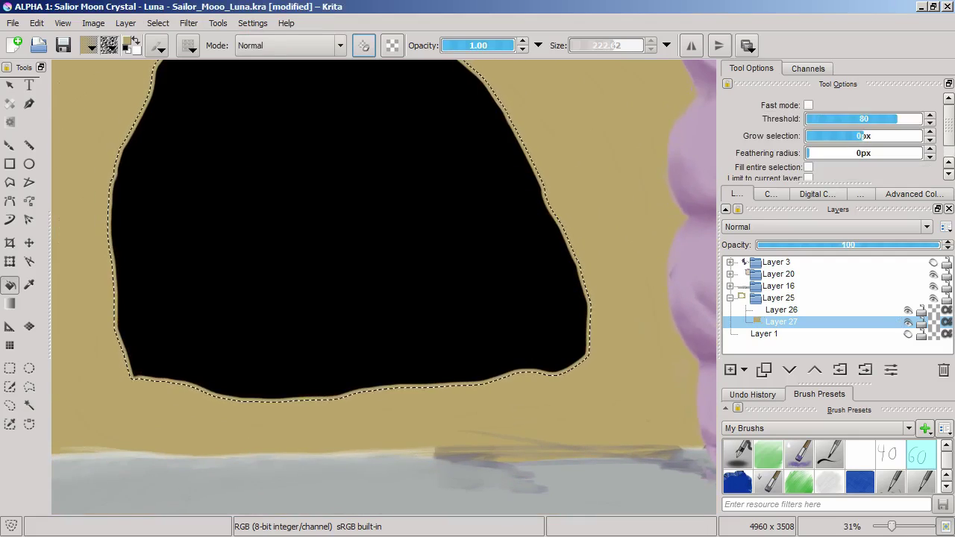
{"action": "left_click", "coordinate": [730, 369]}
{"action": "key", "text": "shift+BackSpace"}
{"action": "key", "text": "ctrl+z"}
- Turn on filling of the entire selection, fill the black area on Layer 27 with tan, and deselect
{"action": "left_click", "coordinate": [808, 168]}
{"action": "left_click", "coordinate": [343, 231]}
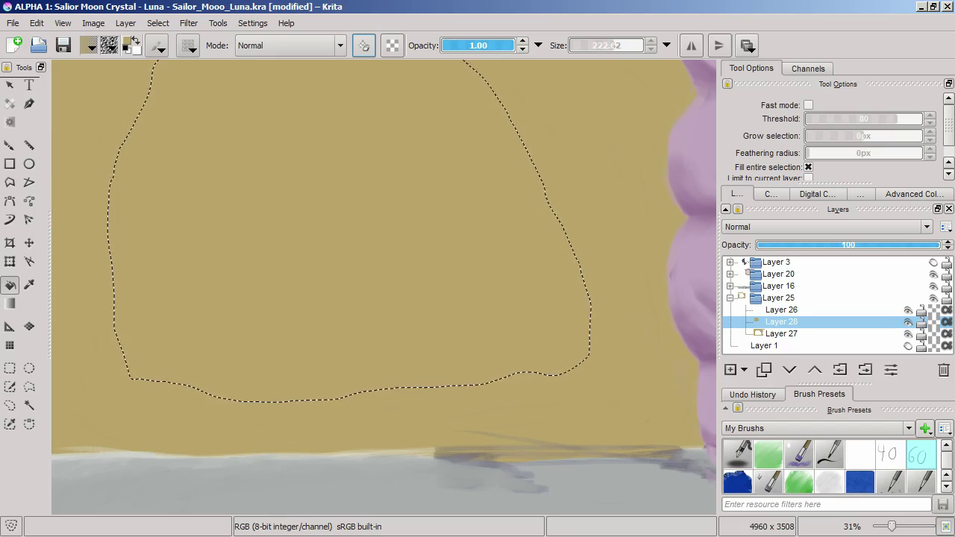
{"action": "left_click_drag", "start_coordinate": [343, 231], "coordinate": [382, 297]}
{"action": "key", "text": "ctrl+z"}
{"action": "key", "text": "ctrl+z"}
{"action": "left_click", "coordinate": [781, 322]}
{"action": "left_click", "coordinate": [383, 276]}
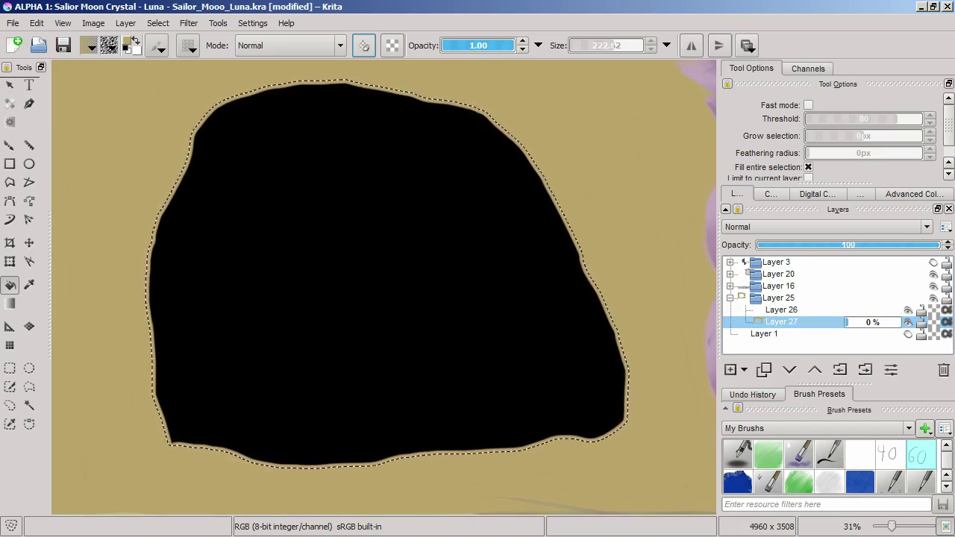
{"action": "left_click", "coordinate": [157, 23]}
{"action": "left_click", "coordinate": [176, 54]}
- Clean up the lower edge of the black strip along the wall's top with paint and eraser strokes
{"action": "key", "text": "b"}
{"action": "left_click_drag", "start_coordinate": [553, 99], "coordinate": [381, 275]}
{"action": "scroll", "coordinate": [381, 277], "scroll_direction": "up", "scroll_amount": 4}
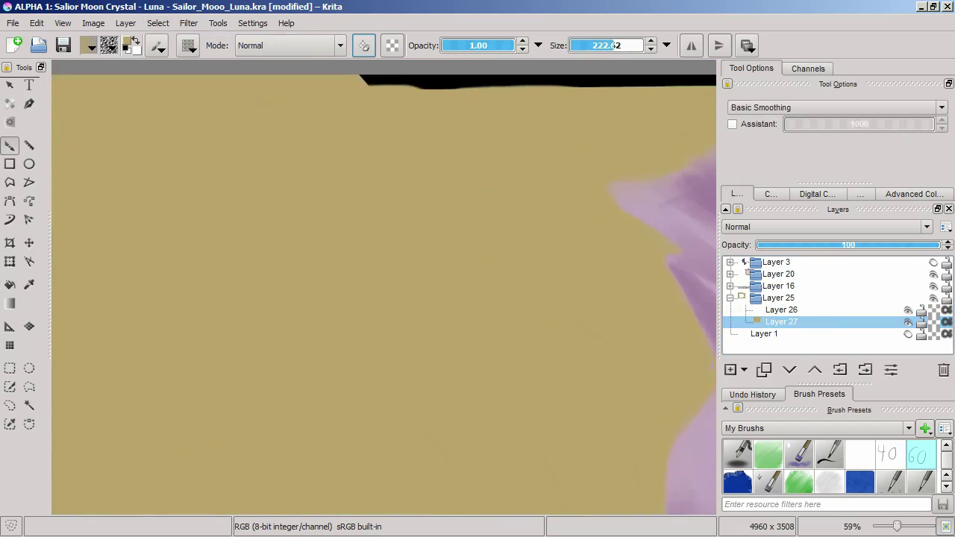
{"action": "scroll", "coordinate": [414, 89], "scroll_direction": "up", "scroll_amount": 3}
{"action": "left_click_drag", "start_coordinate": [414, 89], "coordinate": [354, 230]}
{"action": "key", "text": "e"}
{"action": "left_click_drag", "start_coordinate": [277, 218], "coordinate": [641, 231]}
{"action": "left_click_drag", "start_coordinate": [554, 243], "coordinate": [386, 257]}
{"action": "key", "text": "e"}
{"action": "scroll", "coordinate": [386, 256], "scroll_direction": "down", "scroll_amount": 5}
- Add a layer above Layer 26, set its blending mode to Multiply, and reselect the Ink_brush_60 preset
{"action": "left_click", "coordinate": [781, 310]}
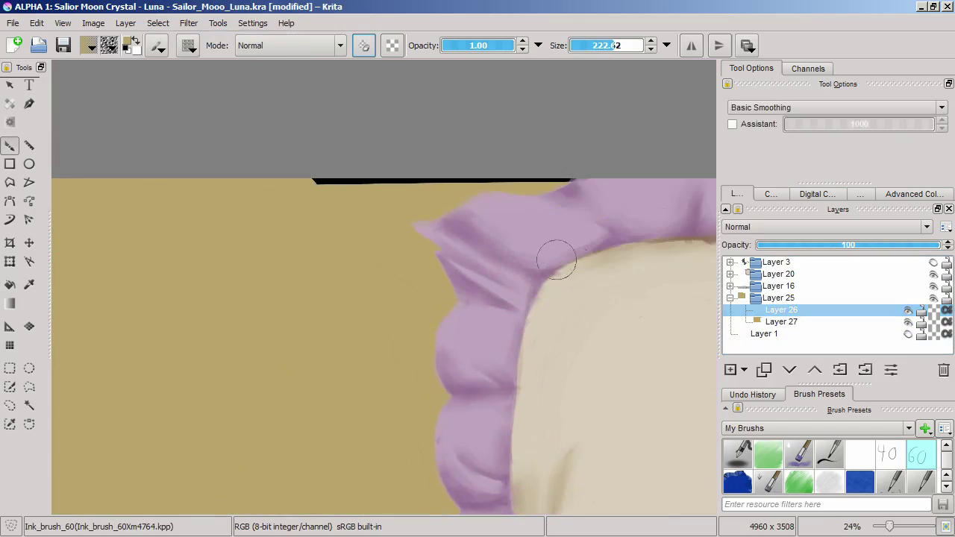
{"action": "left_click", "coordinate": [731, 370]}
{"action": "left_click", "coordinate": [824, 227]}
{"action": "left_click", "coordinate": [761, 358]}
{"action": "scroll", "coordinate": [647, 300], "scroll_direction": "down", "scroll_amount": 3}
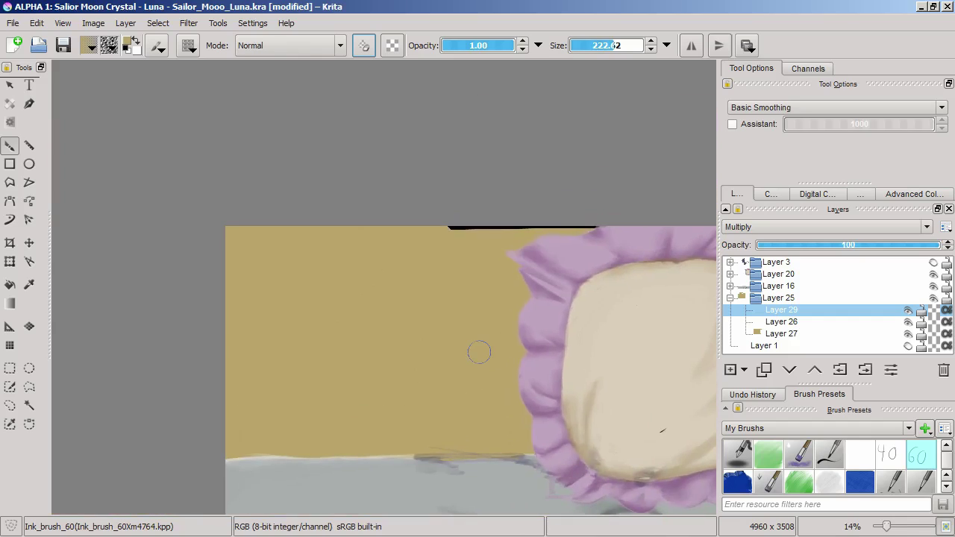
{"action": "left_click", "coordinate": [798, 454]}
{"action": "left_click", "coordinate": [920, 455]}
- Try trim strokes along the wall's upper edge and undo them
{"action": "left_click_drag", "start_coordinate": [615, 361], "coordinate": [523, 309]}
{"action": "scroll", "coordinate": [318, 285], "scroll_direction": "up", "scroll_amount": 5}
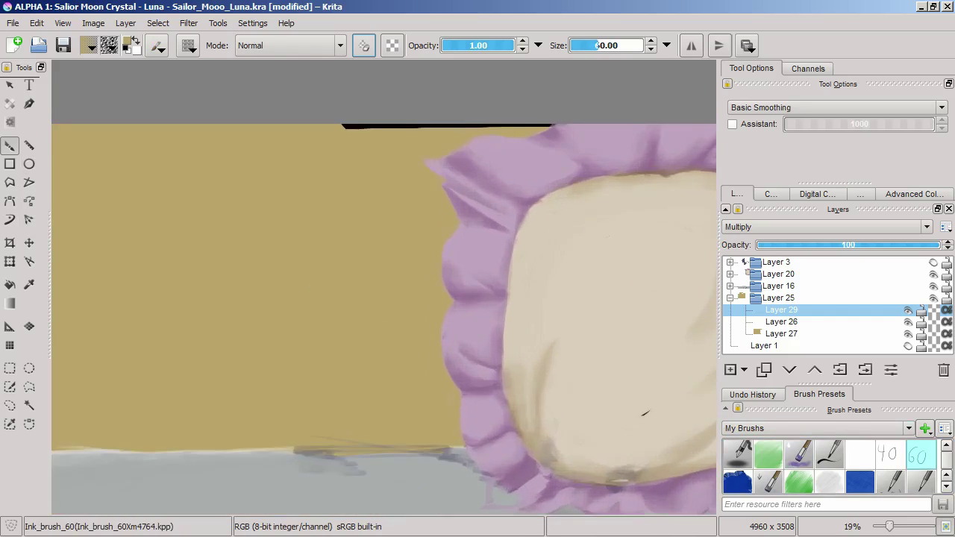
{"action": "left_click_drag", "start_coordinate": [249, 223], "coordinate": [289, 263]}
{"action": "left_click_drag", "start_coordinate": [261, 245], "coordinate": [350, 274]}
{"action": "left_click_drag", "start_coordinate": [290, 256], "coordinate": [448, 265]}
{"action": "left_click_drag", "start_coordinate": [388, 259], "coordinate": [603, 270]}
{"action": "key", "text": "ctrl+z"}
{"action": "key", "text": "ctrl+z"}
- Draw a brown trim line along the black strip, angling to the canvas edge at its outer end
{"action": "mouse_move", "coordinate": [491, 284]}
{"action": "left_mouse_down"}
{"action": "mouse_move", "coordinate": [485, 252]}
{"action": "mouse_move", "coordinate": [409, 182]}
{"action": "left_mouse_up"}
{"action": "left_click_drag", "start_coordinate": [332, 371], "coordinate": [384, 197]}
{"action": "left_click_drag", "start_coordinate": [361, 262], "coordinate": [404, 103]}
{"action": "mouse_move", "coordinate": [406, 105]}
{"action": "left_mouse_down"}
{"action": "mouse_move", "coordinate": [365, 273]}
{"action": "mouse_move", "coordinate": [383, 173]}
{"action": "left_mouse_up"}
{"action": "left_click_drag", "start_coordinate": [334, 393], "coordinate": [373, 200]}
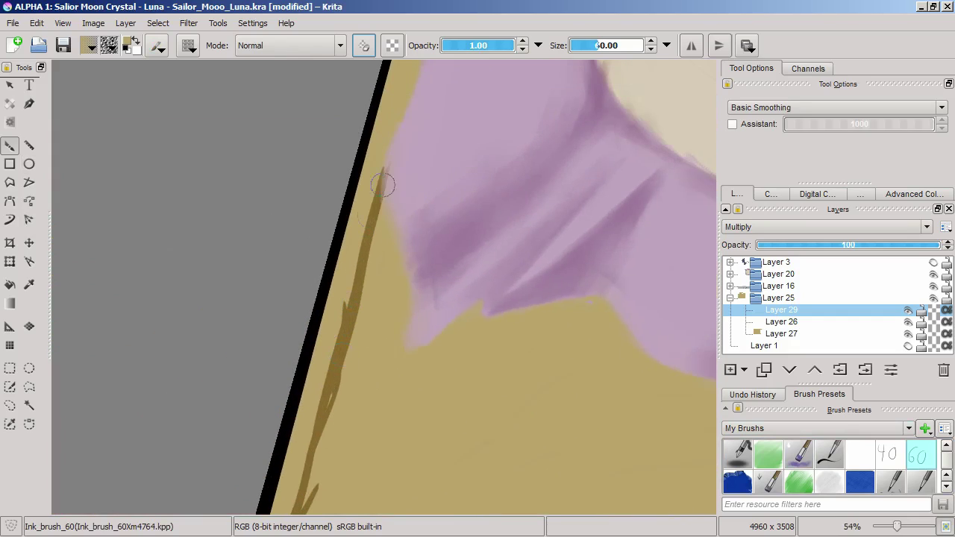
{"action": "left_click_drag", "start_coordinate": [358, 313], "coordinate": [401, 188]}
{"action": "left_click_drag", "start_coordinate": [342, 383], "coordinate": [364, 312]}
{"action": "left_click_drag", "start_coordinate": [438, 71], "coordinate": [344, 403]}
{"action": "scroll", "coordinate": [320, 452], "scroll_direction": "down", "scroll_amount": 6}
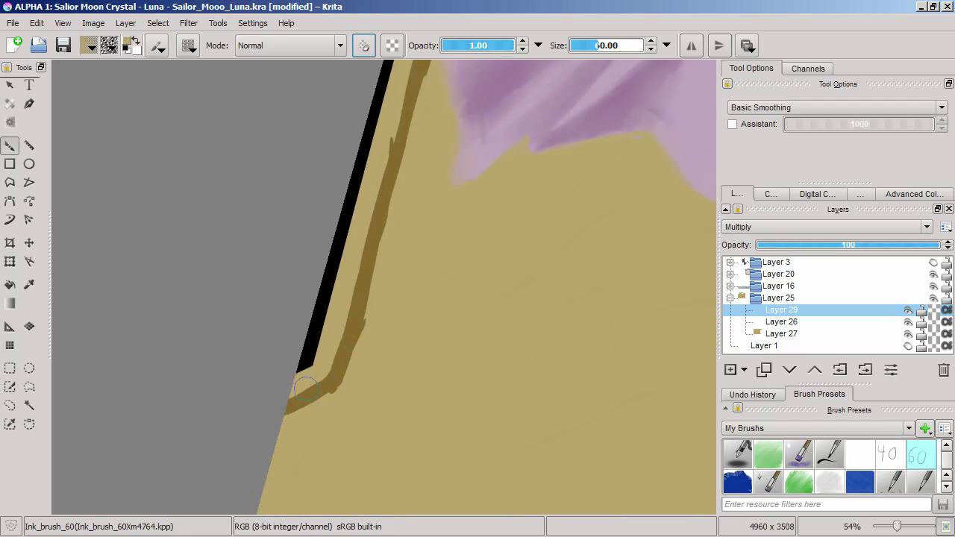
- Paint the black strip along the wall's upper edge tan on Layer 27
{"action": "left_click", "coordinate": [783, 333]}
{"action": "left_click_drag", "start_coordinate": [319, 348], "coordinate": [384, 63]}
{"action": "scroll", "coordinate": [338, 214], "scroll_direction": "up", "scroll_amount": 5}
{"action": "mouse_move", "coordinate": [337, 214]}
{"action": "left_mouse_down"}
{"action": "mouse_move", "coordinate": [373, 74]}
{"action": "mouse_move", "coordinate": [392, 239]}
{"action": "mouse_move", "coordinate": [471, 265]}
{"action": "left_mouse_up"}
- Smooth and thin the brown trim line on Layer 29 with the Bristles_Sug preset
{"action": "left_click", "coordinate": [782, 310]}
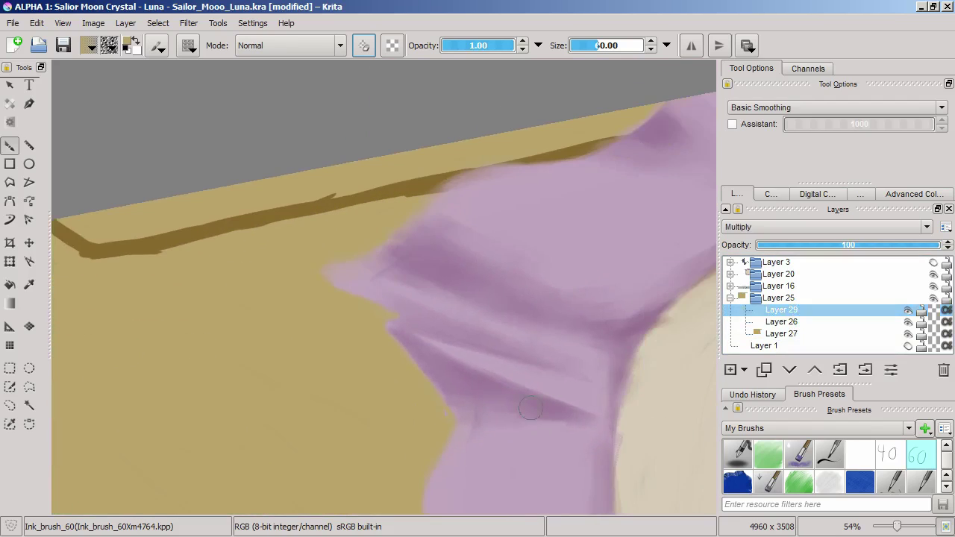
{"action": "key", "text": "slash"}
{"action": "mouse_move", "coordinate": [105, 282]}
{"action": "left_mouse_down"}
{"action": "mouse_move", "coordinate": [291, 256]}
{"action": "mouse_move", "coordinate": [262, 249]}
{"action": "mouse_move", "coordinate": [246, 226]}
{"action": "mouse_move", "coordinate": [394, 187]}
{"action": "mouse_move", "coordinate": [596, 160]}
{"action": "mouse_move", "coordinate": [448, 183]}
{"action": "mouse_move", "coordinate": [553, 179]}
{"action": "left_mouse_up"}
{"action": "mouse_move", "coordinate": [672, 141]}
{"action": "left_mouse_down"}
{"action": "mouse_move", "coordinate": [554, 179]}
{"action": "mouse_move", "coordinate": [614, 162]}
{"action": "left_mouse_up"}
{"action": "mouse_move", "coordinate": [243, 243]}
{"action": "left_mouse_down"}
{"action": "mouse_move", "coordinate": [458, 199]}
{"action": "mouse_move", "coordinate": [377, 222]}
{"action": "mouse_move", "coordinate": [321, 195]}
{"action": "left_mouse_up"}
{"action": "left_click_drag", "start_coordinate": [380, 221], "coordinate": [535, 198]}
{"action": "scroll", "coordinate": [545, 210], "scroll_direction": "down", "scroll_amount": 4}
- Add a layer above Layer 29 and set its blending mode to Multiply
{"action": "key", "text": "Insert"}
{"action": "left_click", "coordinate": [821, 227]}
{"action": "left_click", "coordinate": [813, 344]}
{"action": "key", "text": "5"}
{"action": "left_click_drag", "start_coordinate": [620, 288], "coordinate": [629, 223]}
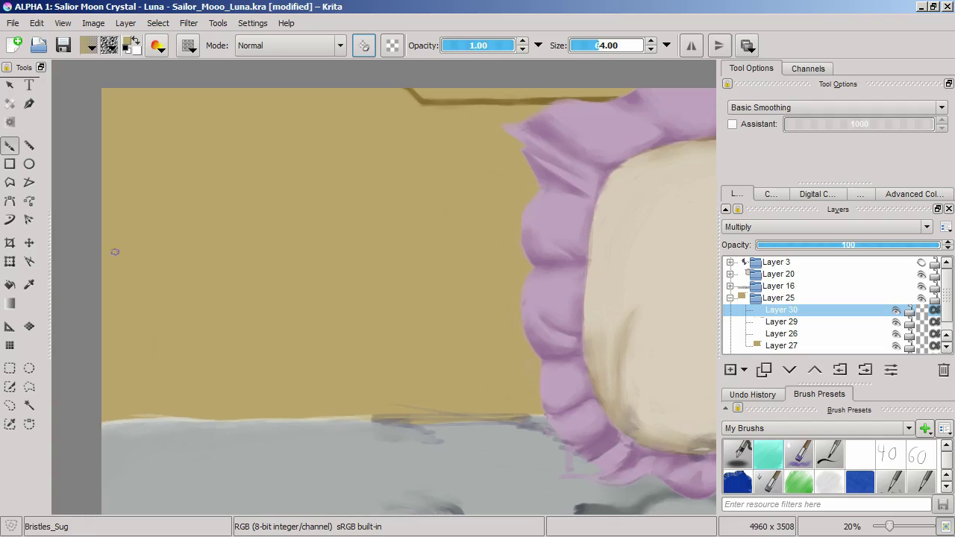
- Apply a linear gradient diagonally across the wall from its upper outer corner and set the layer opacity to 49
{"action": "key", "text": "g"}
{"action": "left_click_drag", "start_coordinate": [105, 88], "coordinate": [529, 416]}
{"action": "left_click", "coordinate": [846, 244]}
{"action": "left_click_drag", "start_coordinate": [678, 388], "coordinate": [649, 393]}
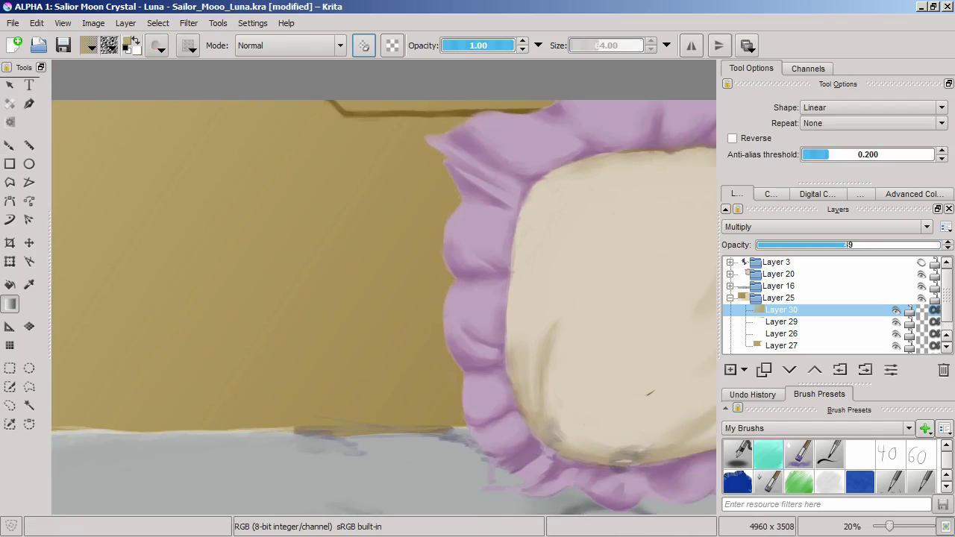
- Add another layer above Layer 30 and set its blending mode to Multiply
{"action": "left_click", "coordinate": [731, 370]}
{"action": "left_click", "coordinate": [820, 226]}
{"action": "left_click", "coordinate": [783, 346]}
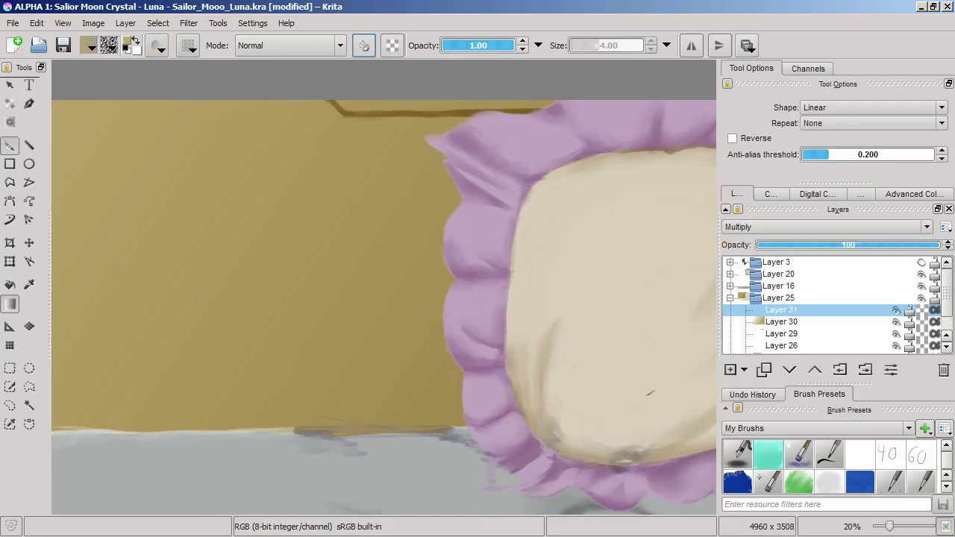
- Brush a darker shadow onto the wall along the cushion ruffle's outer edge on Layer 31
{"action": "left_click", "coordinate": [9, 146]}
{"action": "left_click", "coordinate": [799, 454]}
{"action": "key", "text": "plus"}
{"action": "key", "text": "plus"}
{"action": "key", "text": "plus"}
{"action": "left_click_drag", "start_coordinate": [529, 455], "coordinate": [405, 298]}
{"action": "left_click_drag", "start_coordinate": [423, 405], "coordinate": [375, 233]}
{"action": "left_click_drag", "start_coordinate": [379, 185], "coordinate": [418, 401]}
{"action": "mouse_move", "coordinate": [406, 367]}
{"action": "left_mouse_down"}
{"action": "mouse_move", "coordinate": [426, 406]}
{"action": "mouse_move", "coordinate": [412, 361]}
{"action": "left_mouse_up"}
{"action": "key", "text": "ctrl+z"}
{"action": "left_click_drag", "start_coordinate": [372, 219], "coordinate": [379, 337]}
{"action": "mouse_move", "coordinate": [410, 232]}
{"action": "left_mouse_down"}
{"action": "mouse_move", "coordinate": [391, 186]}
{"action": "mouse_move", "coordinate": [419, 73]}
{"action": "left_mouse_up"}
{"action": "left_click_drag", "start_coordinate": [410, 89], "coordinate": [392, 287]}
{"action": "left_click_drag", "start_coordinate": [340, 165], "coordinate": [401, 258]}
{"action": "mouse_move", "coordinate": [335, 171]}
{"action": "left_mouse_down"}
{"action": "mouse_move", "coordinate": [358, 185]}
{"action": "mouse_move", "coordinate": [92, 302]}
{"action": "left_mouse_up"}
- Finish the wall shadow strokes beside the ruffle and set Layer 31's opacity to 49
{"action": "key", "text": "minus"}
{"action": "key", "text": "minus"}
{"action": "key", "text": "minus"}
{"action": "left_click_drag", "start_coordinate": [461, 513], "coordinate": [537, 452]}
{"action": "key", "text": "plus"}
{"action": "key", "text": "plus"}
{"action": "key", "text": "plus"}
{"action": "left_click_drag", "start_coordinate": [347, 435], "coordinate": [543, 272]}
{"action": "left_click", "coordinate": [847, 245]}
- Soften the wall shadow's edge along the side folds of the ruffle with the Bristles_Sug preset
{"action": "left_click", "coordinate": [768, 454]}
{"action": "left_click_drag", "start_coordinate": [447, 425], "coordinate": [440, 201]}
{"action": "scroll", "coordinate": [440, 287], "scroll_direction": "up", "scroll_amount": 3}
{"action": "left_click_drag", "start_coordinate": [397, 365], "coordinate": [411, 194]}
{"action": "left_click_drag", "start_coordinate": [409, 158], "coordinate": [405, 209]}
{"action": "left_click_drag", "start_coordinate": [422, 313], "coordinate": [414, 501]}
{"action": "left_click_drag", "start_coordinate": [397, 332], "coordinate": [320, 125]}
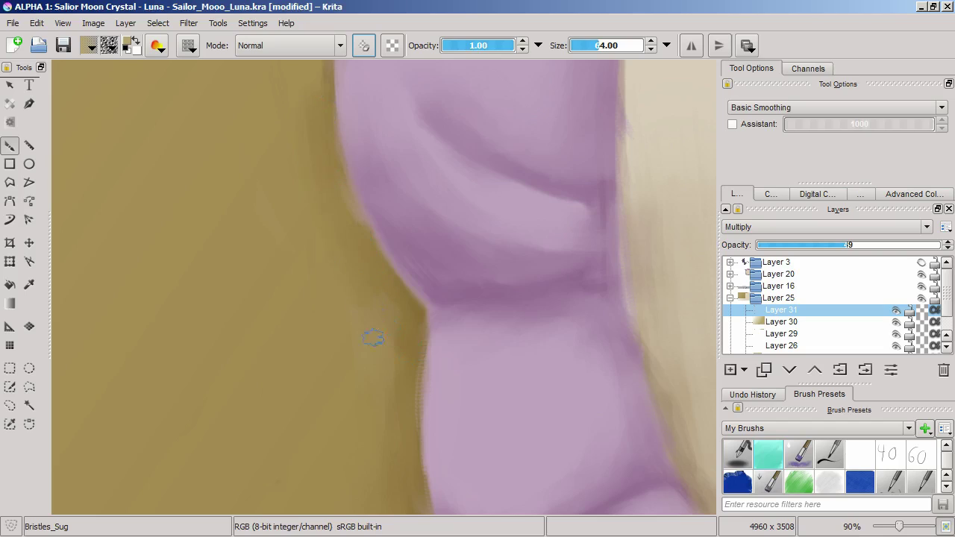
- Blend and shape the wall shadow beneath the ruffle's pointed upper corner
{"action": "left_click_drag", "start_coordinate": [379, 379], "coordinate": [364, 522]}
{"action": "left_click_drag", "start_coordinate": [304, 252], "coordinate": [306, 205]}
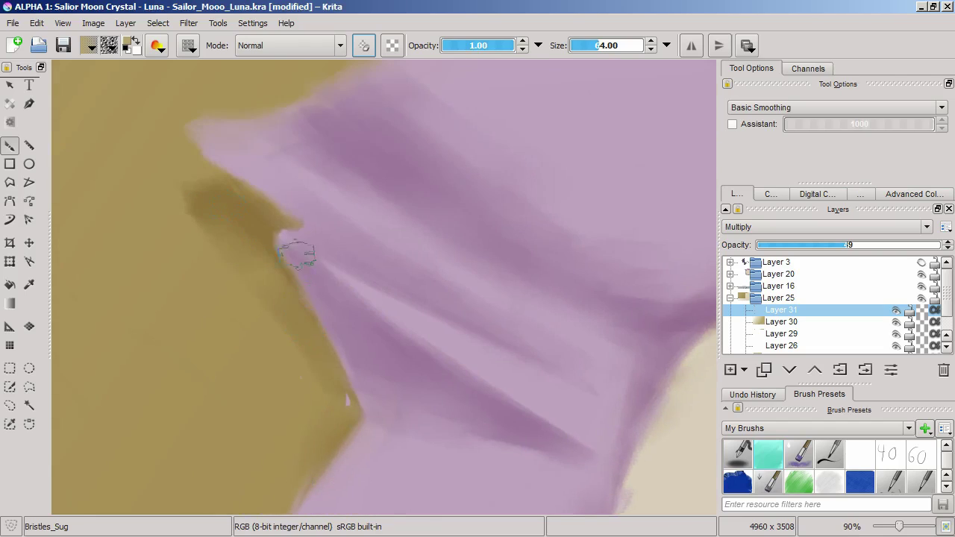
{"action": "mouse_move", "coordinate": [297, 255]}
{"action": "left_mouse_down"}
{"action": "mouse_move", "coordinate": [246, 188]}
{"action": "mouse_move", "coordinate": [196, 151]}
{"action": "left_mouse_up"}
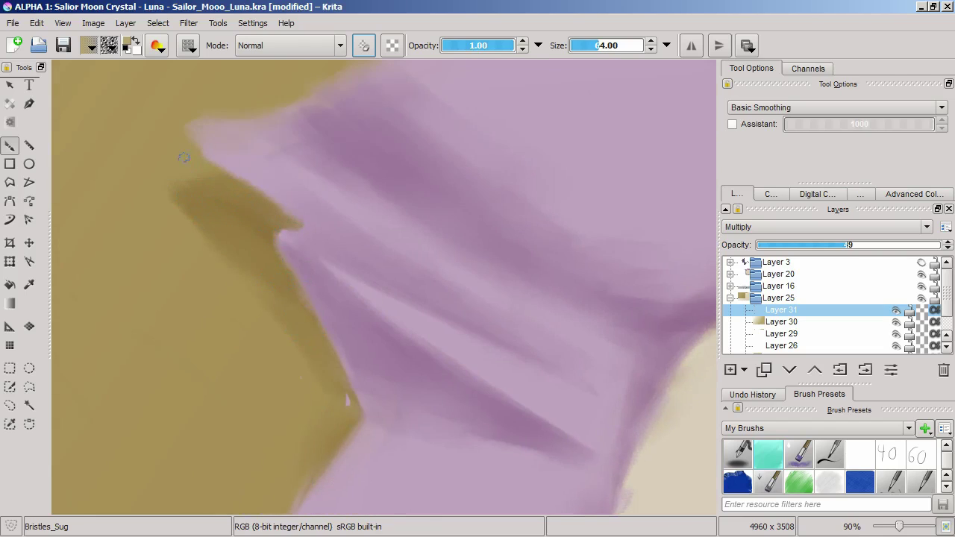
{"action": "left_click_drag", "start_coordinate": [273, 326], "coordinate": [213, 231]}
- Make the Layer 3 group visible and view the cat against the shaded background
{"action": "key", "text": "2"}
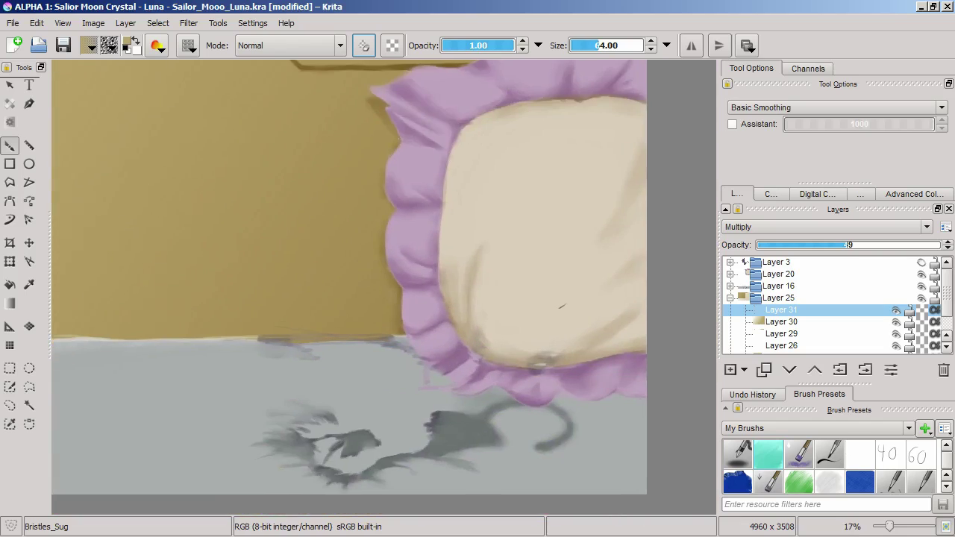
{"action": "left_click_drag", "start_coordinate": [397, 234], "coordinate": [476, 311]}
{"action": "left_click_drag", "start_coordinate": [645, 379], "coordinate": [584, 355]}
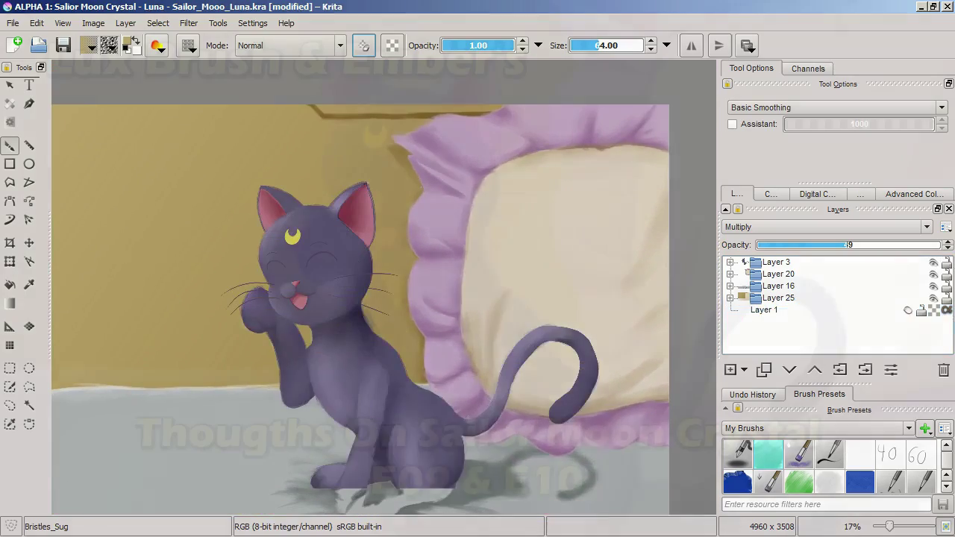